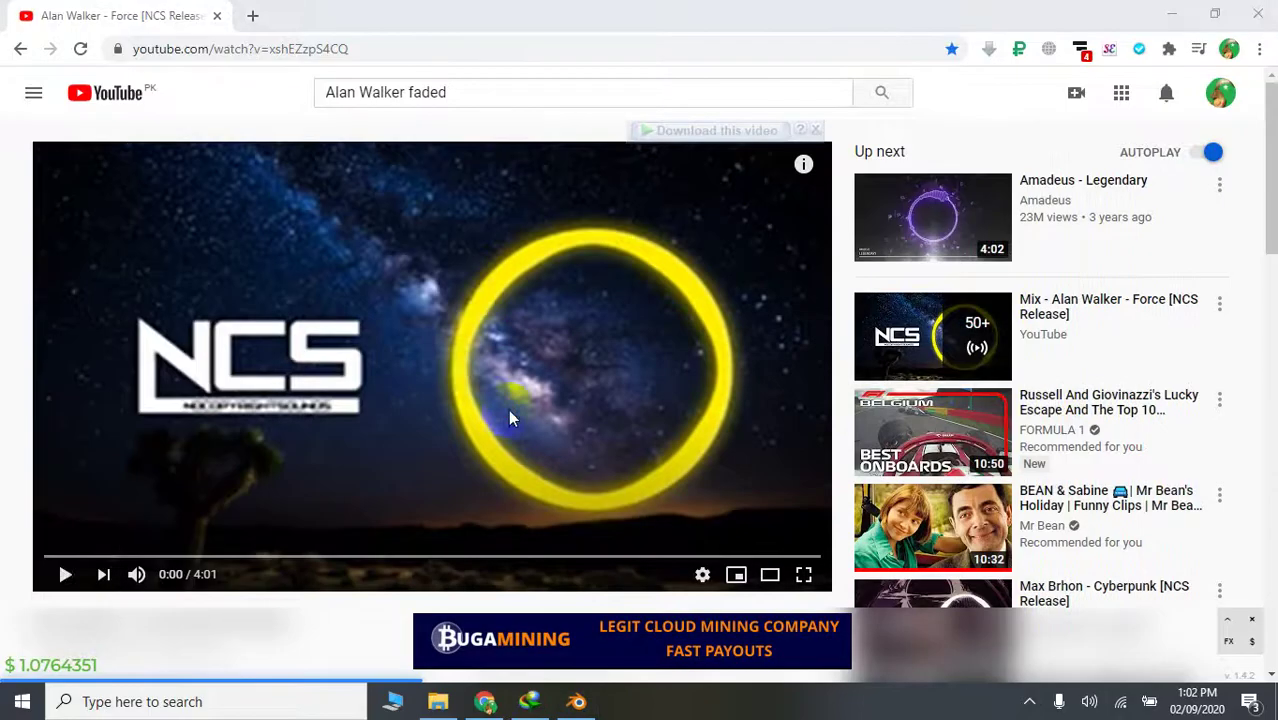
# Resume the YouTube video and load models-resource.com in a new Chrome tab
pyautogui.click(477, 297)
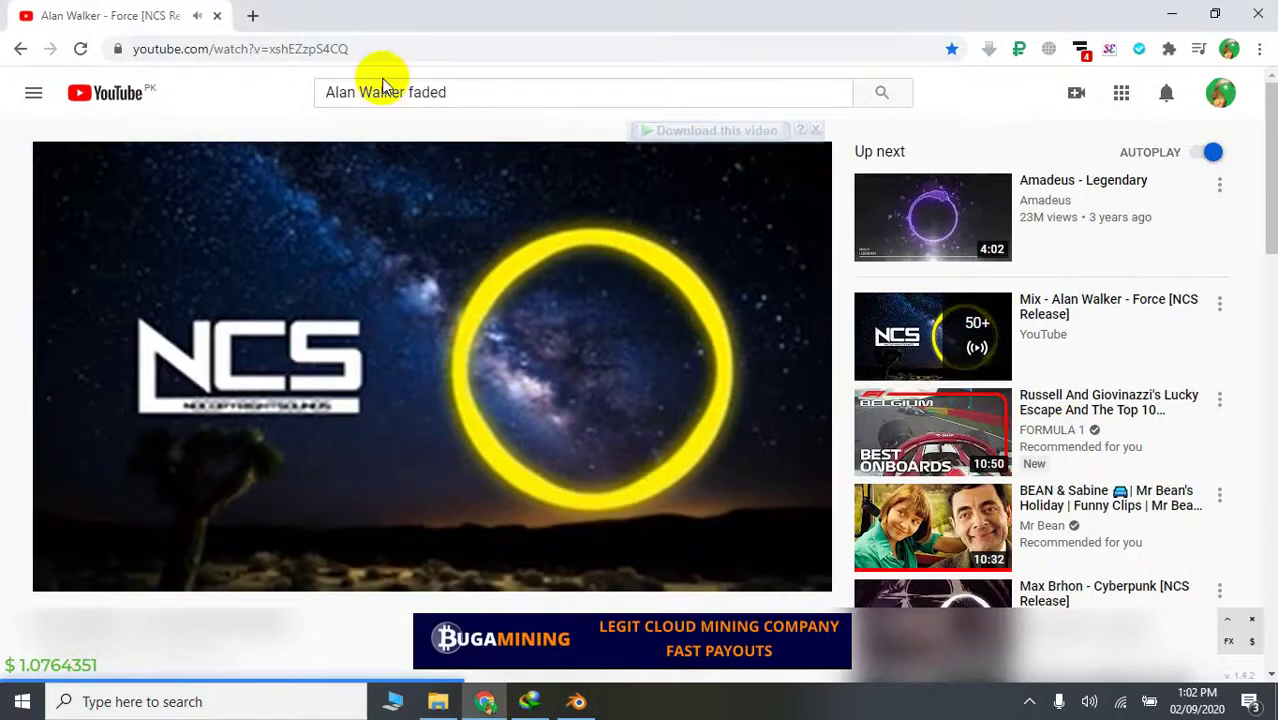
pyautogui.click(365, 44)
pyautogui.click(256, 16)
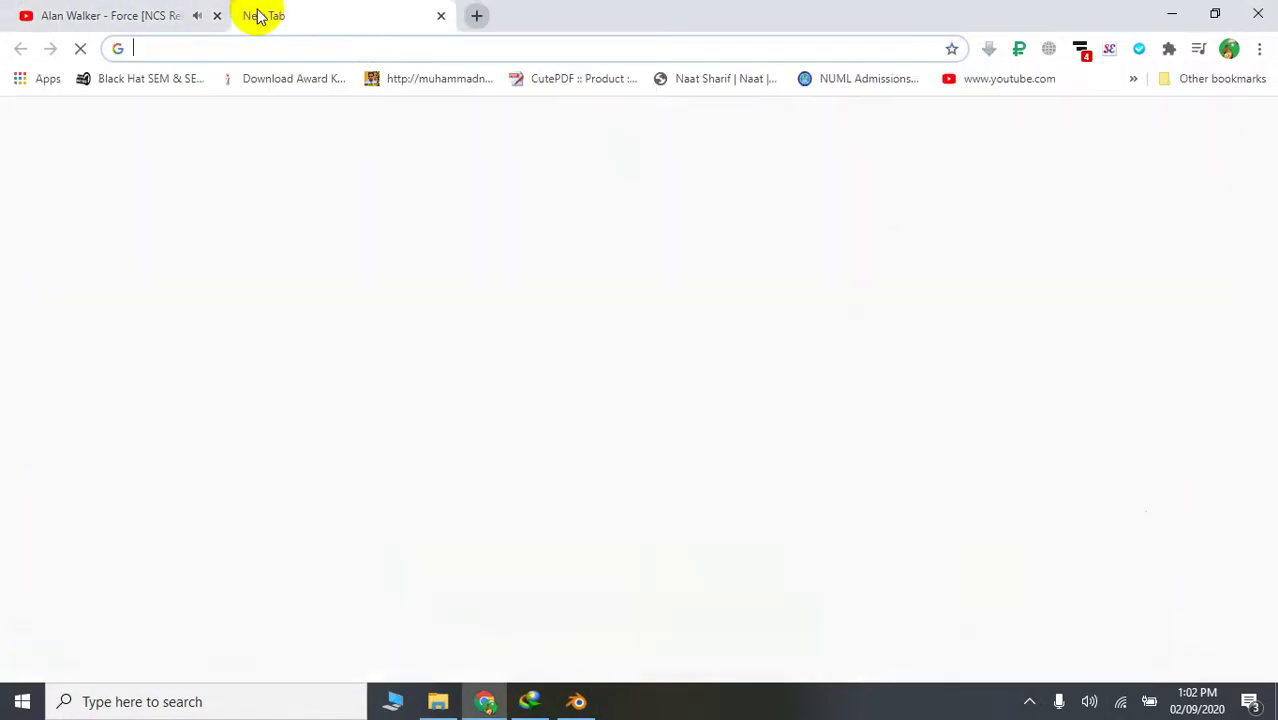
pyautogui.write('models')
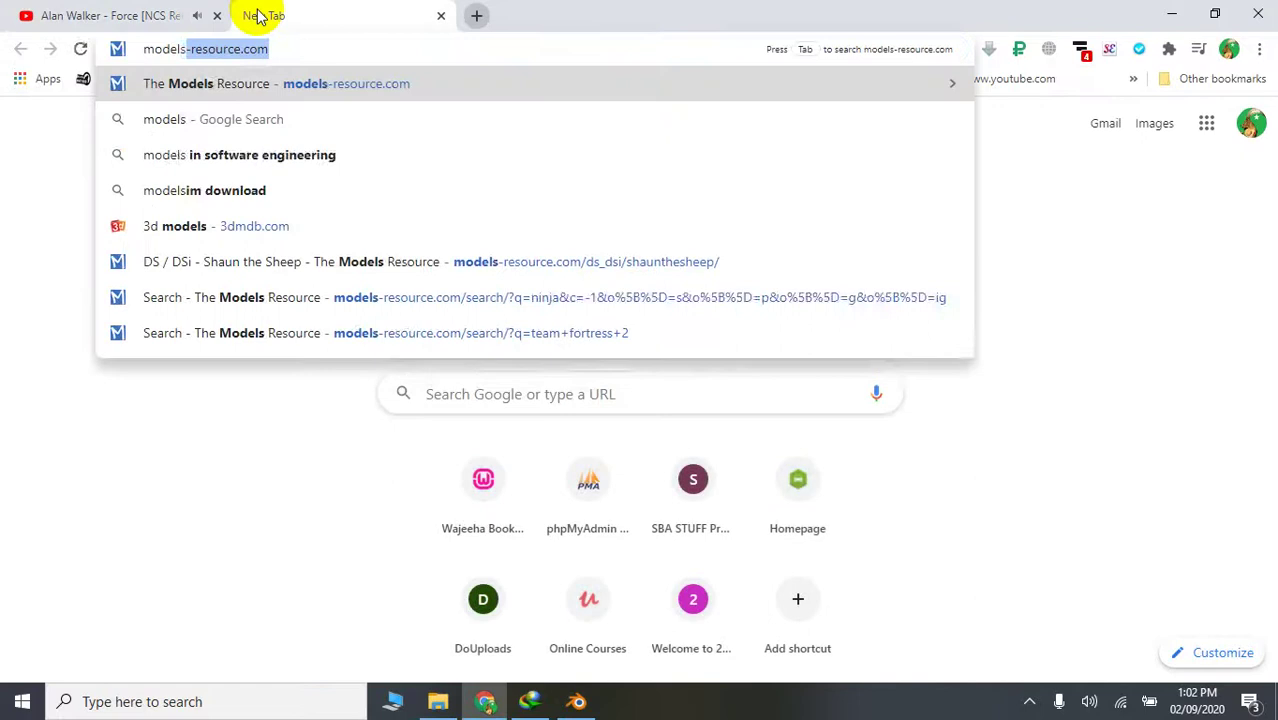
pyautogui.press('Return')
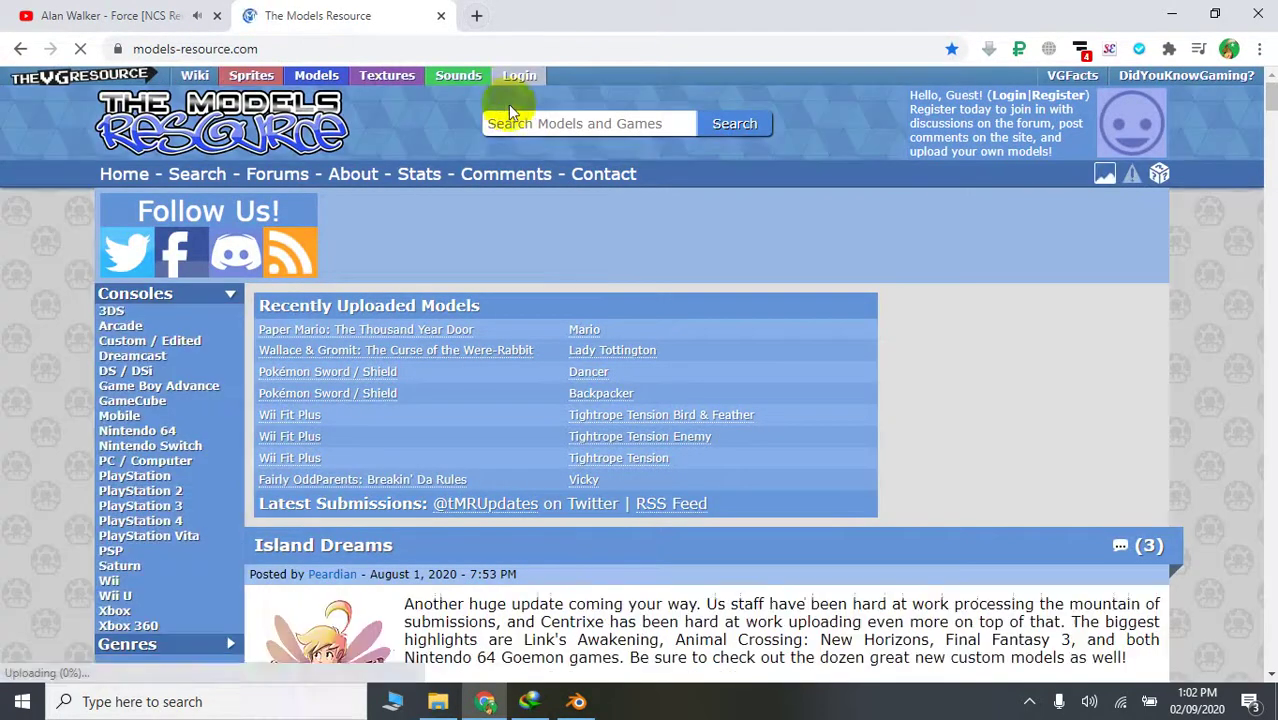
# Search The Models Resource for 'woman' to list its 30 model results
pyautogui.click(507, 123)
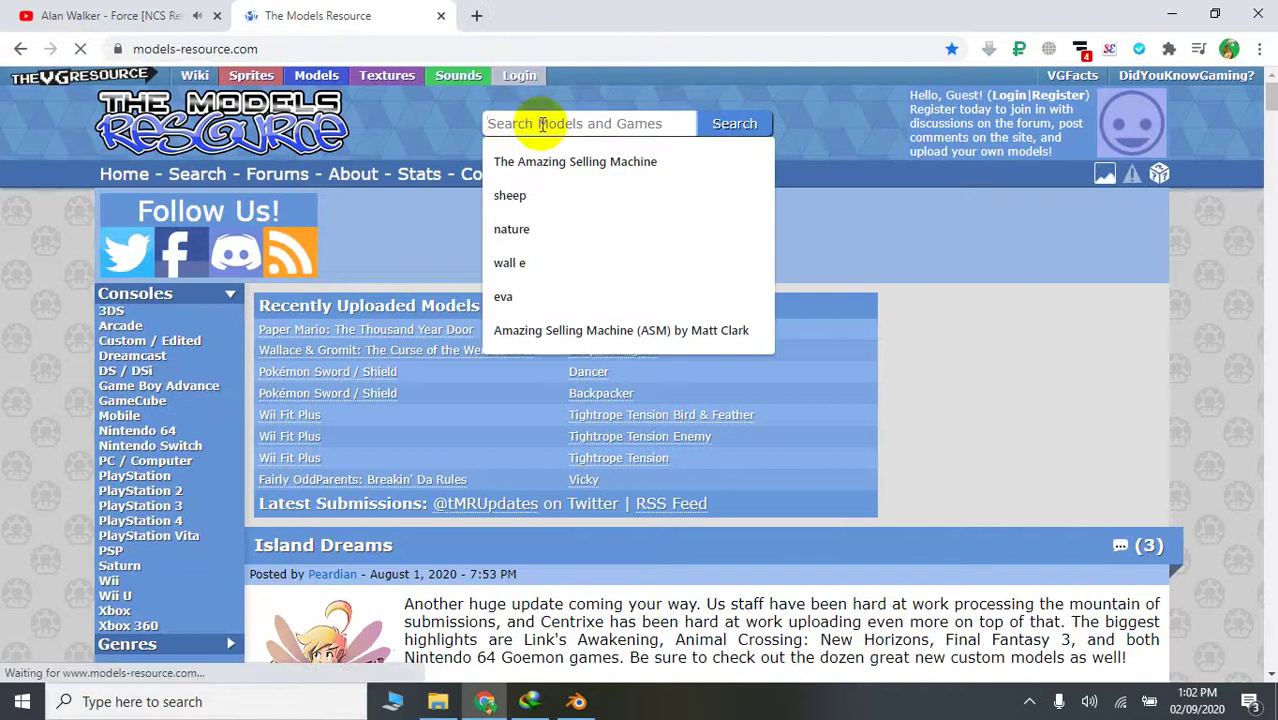
pyautogui.write('woman')
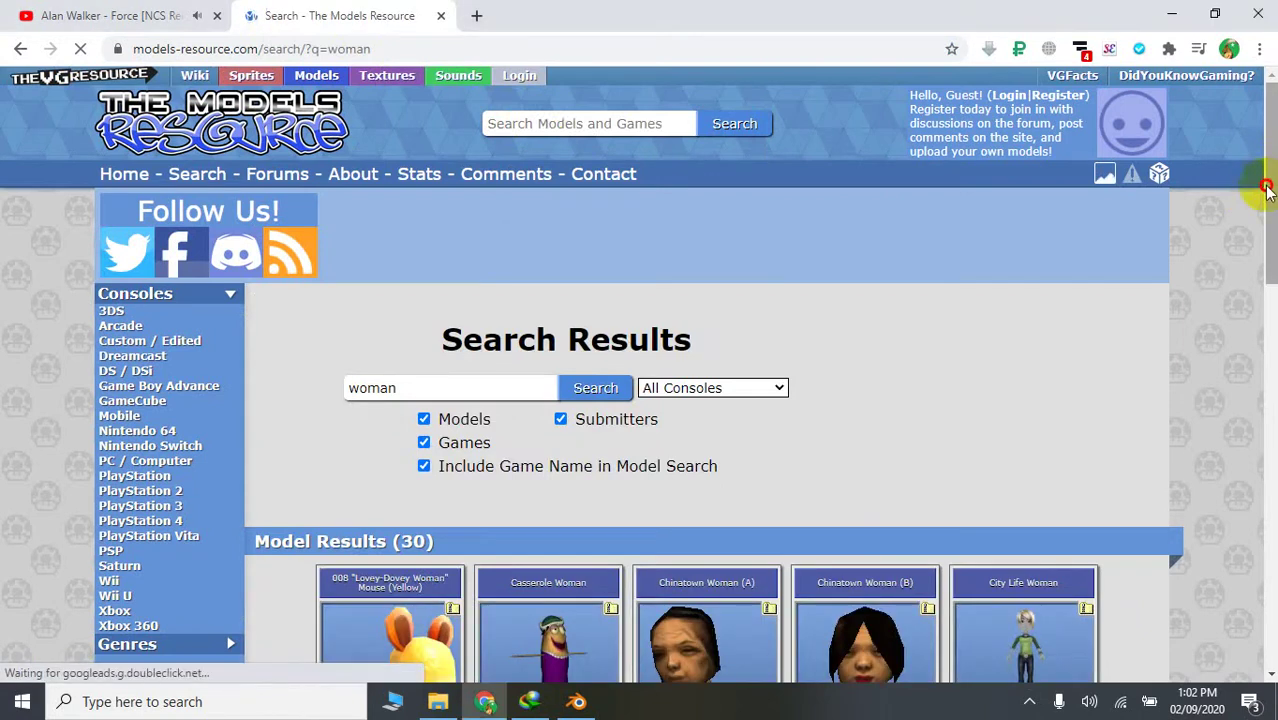
pyautogui.moveTo(1266, 185)
pyautogui.mouseDown()
pyautogui.moveTo(1268, 265)
pyautogui.moveTo(1212, 545)
pyautogui.moveTo(1212, 251)
pyautogui.mouseUp()
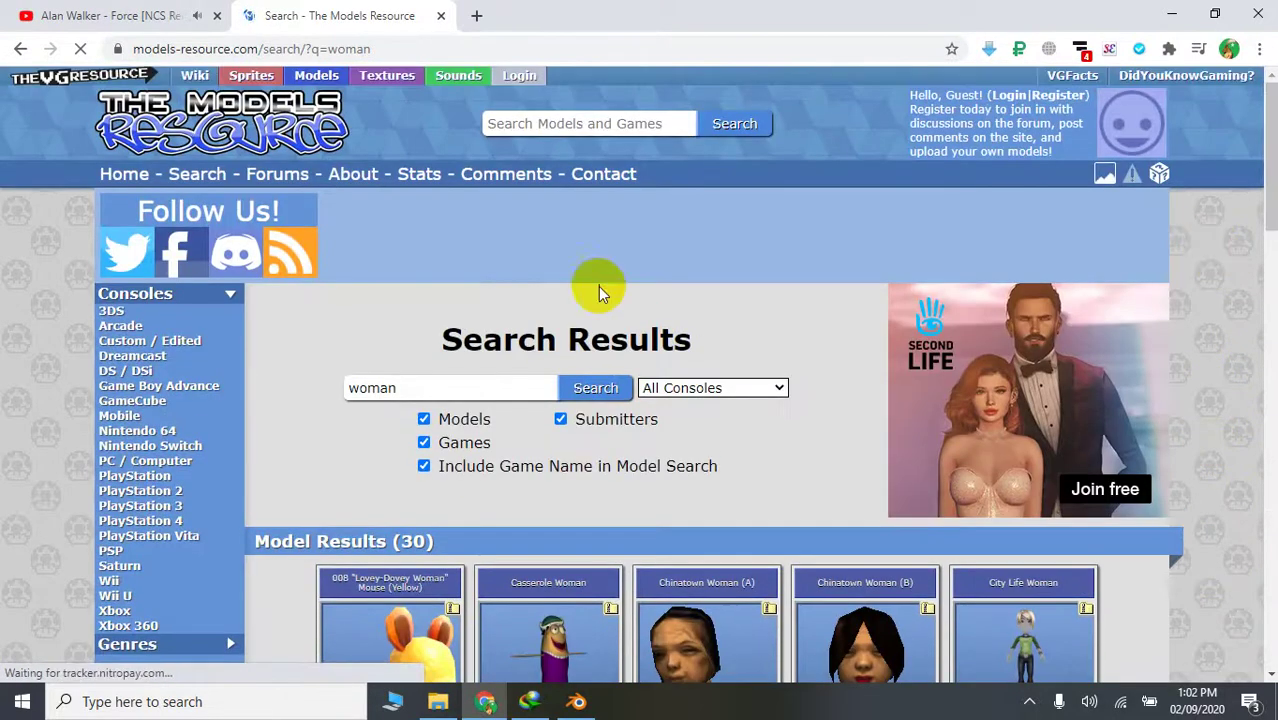
pyautogui.click(595, 124)
# Search for 'man', scroll the results, and open Female (A) in a background tab
pyautogui.write('man')
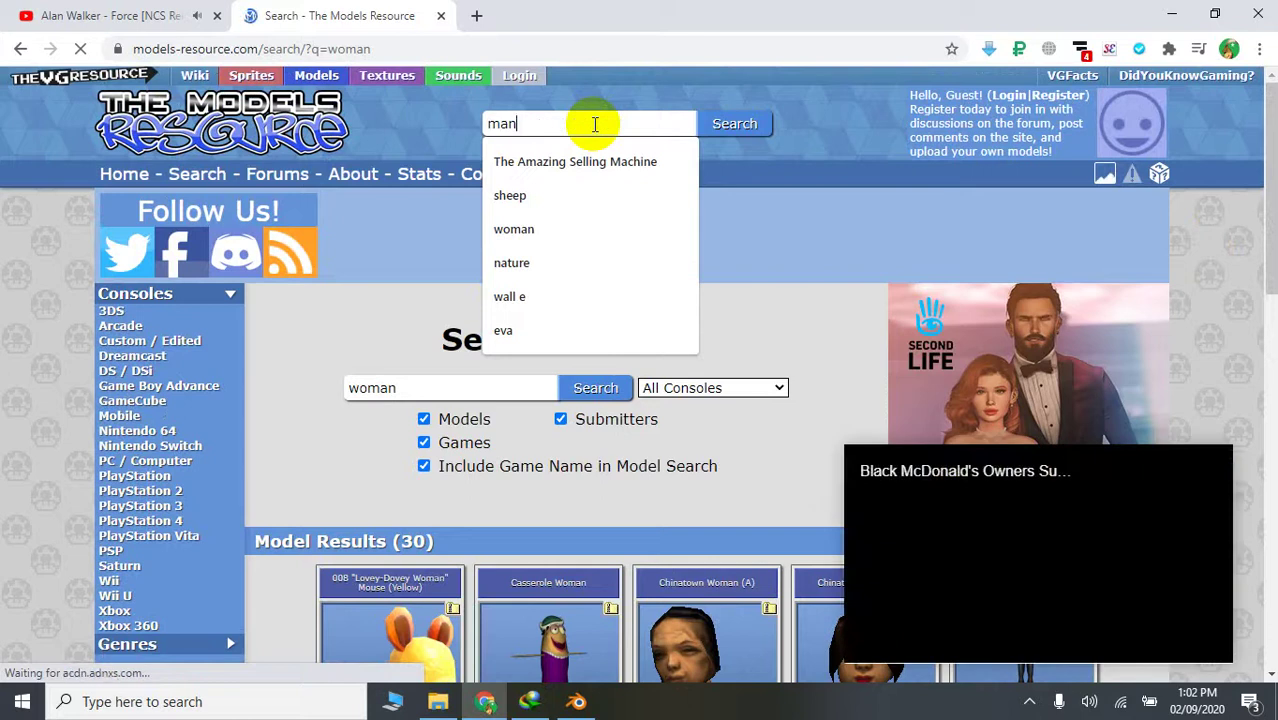
pyautogui.press('Return')
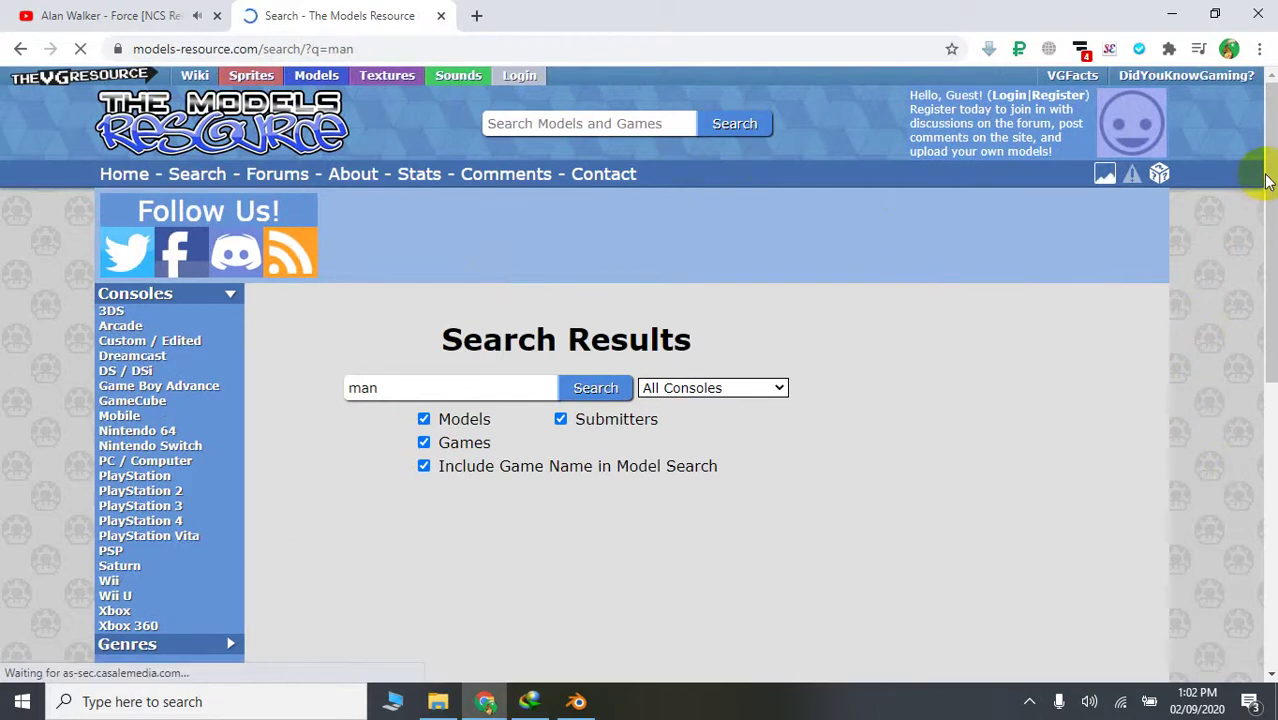
pyautogui.moveTo(1266, 180)
pyautogui.mouseDown()
pyautogui.moveTo(1266, 292)
pyautogui.moveTo(1260, 174)
pyautogui.mouseUp()
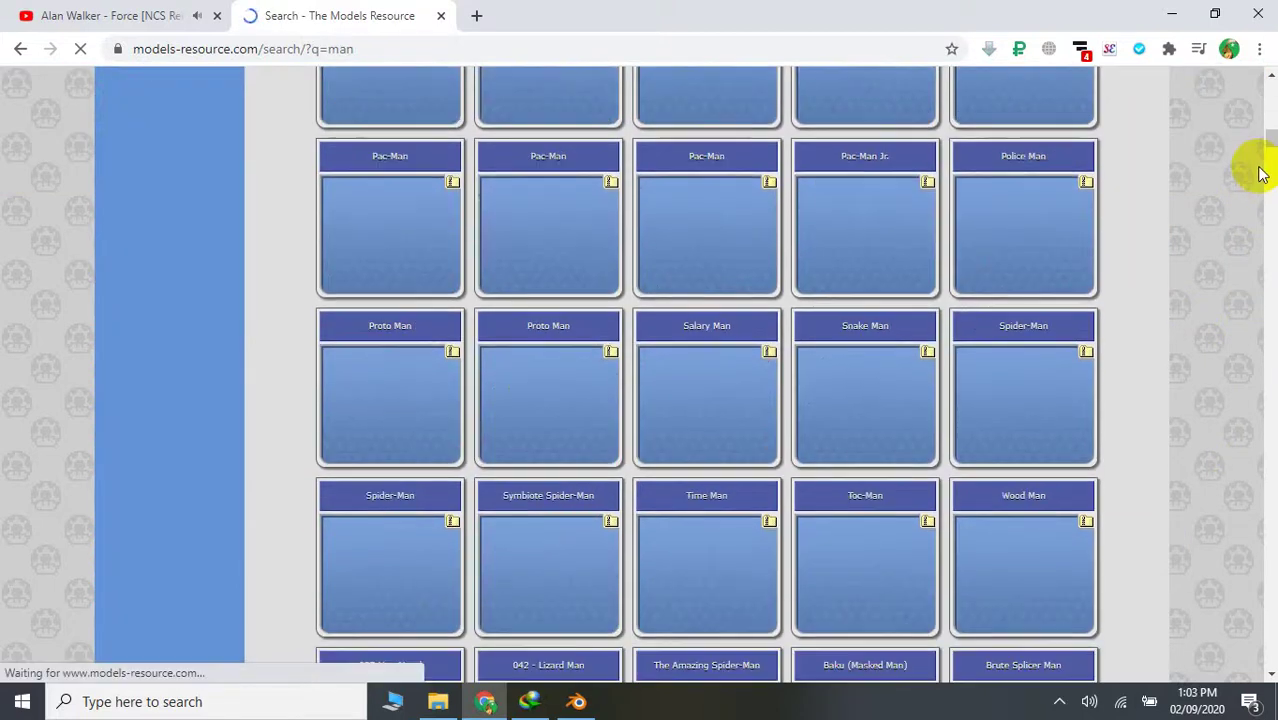
pyautogui.click(1266, 130)
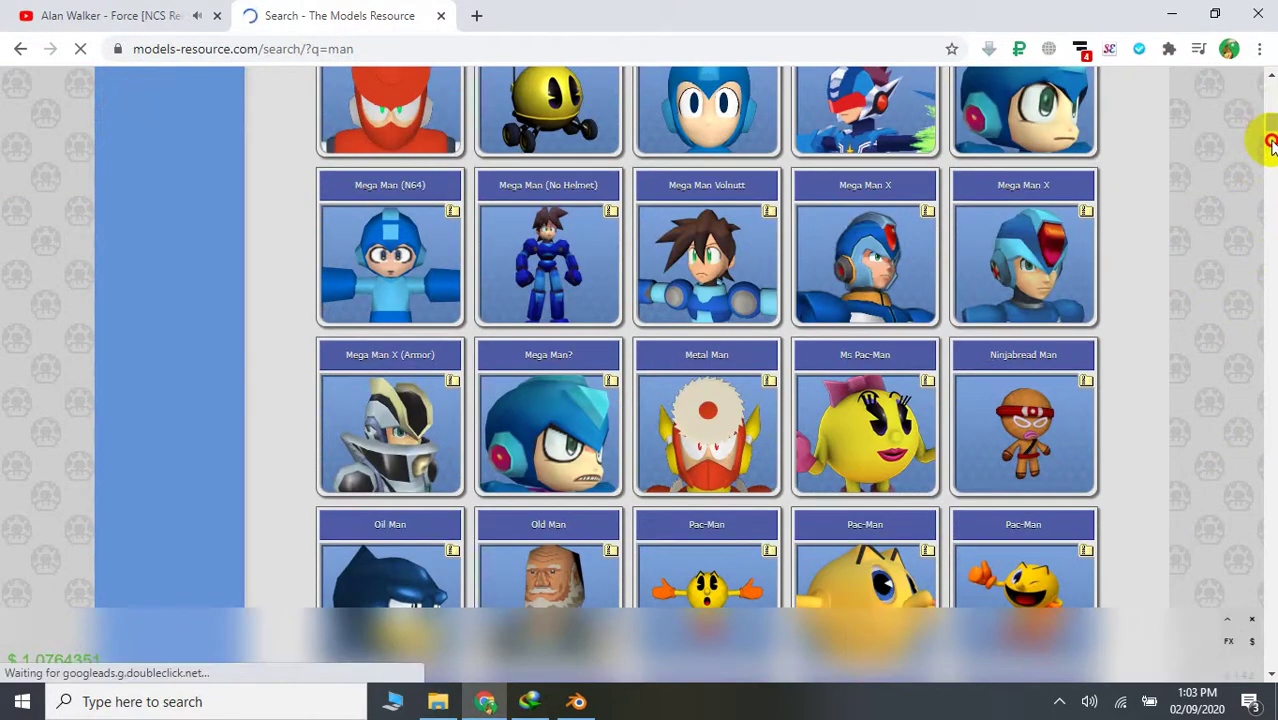
pyautogui.moveTo(1270, 122); pyautogui.dragTo(1270, 205)
pyautogui.scroll(-4, 1270, 156)
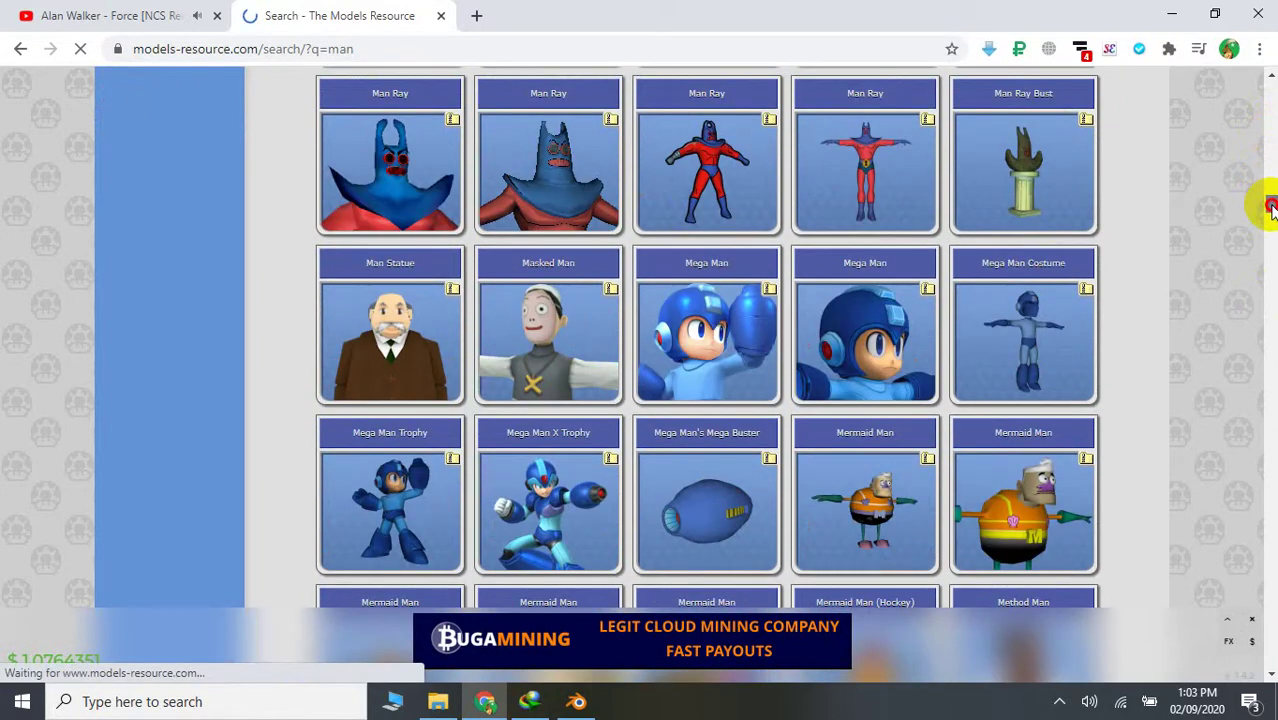
pyautogui.moveTo(1270, 205); pyautogui.dragTo(1270, 213)
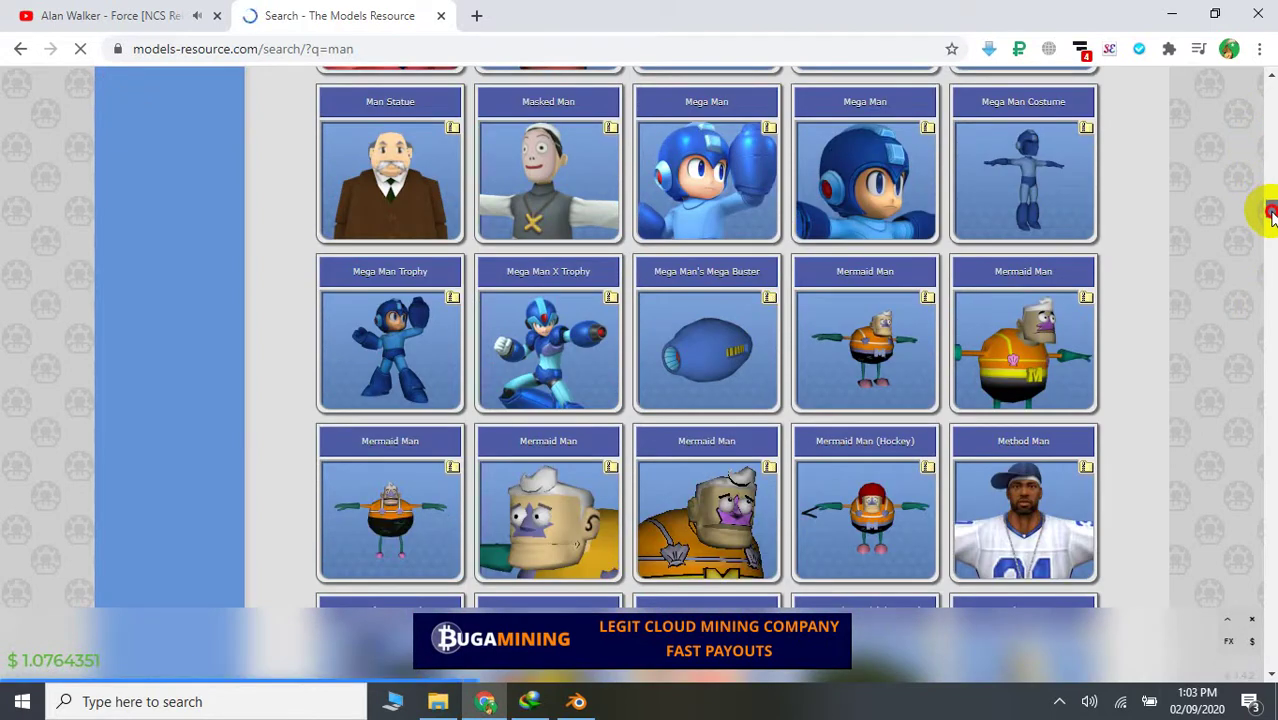
pyautogui.moveTo(1270, 213); pyautogui.dragTo(1268, 369)
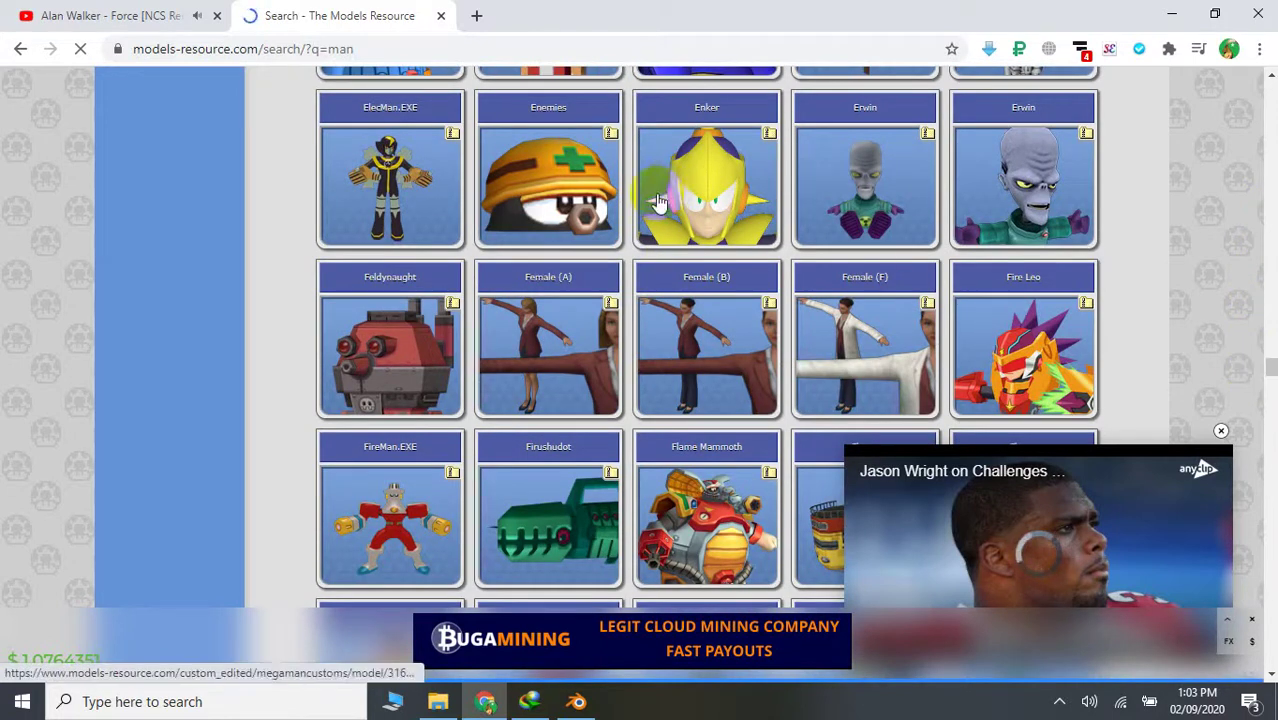
pyautogui.middleClick(535, 284)
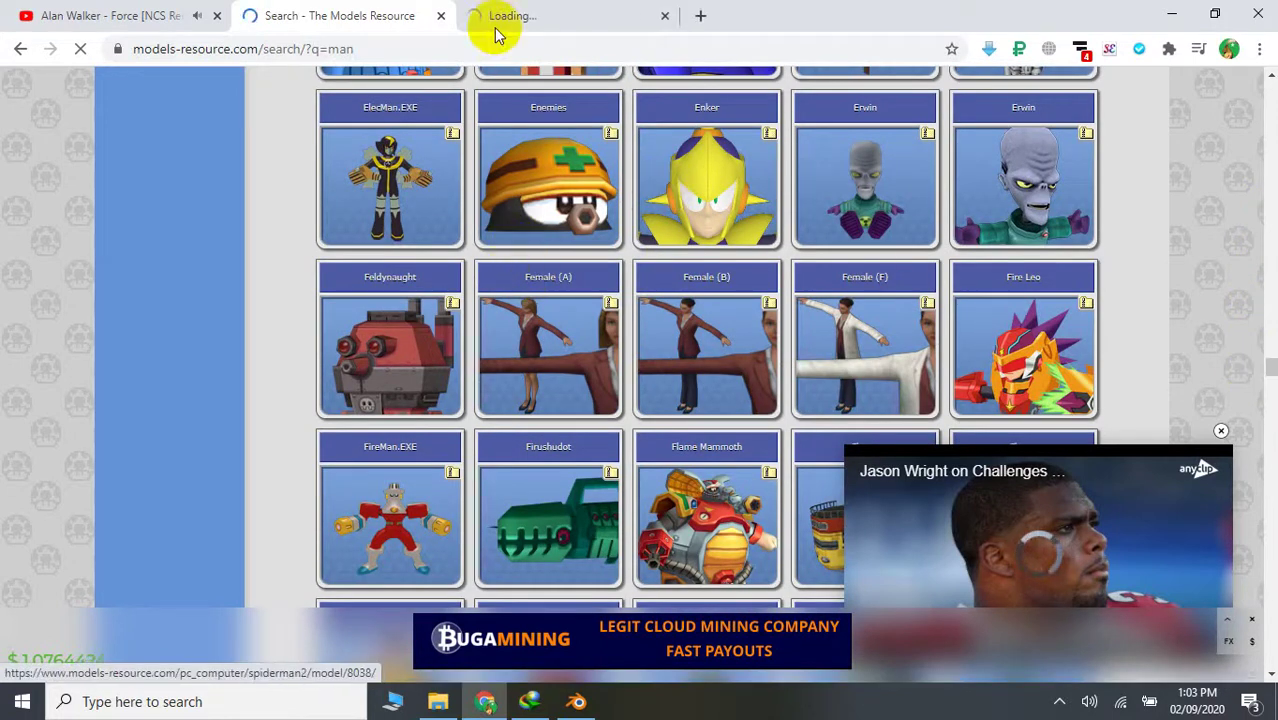
# Download and open the Spider-Man 2 Female (A) ZIP, closing the search and model tabs
pyautogui.click(443, 13)
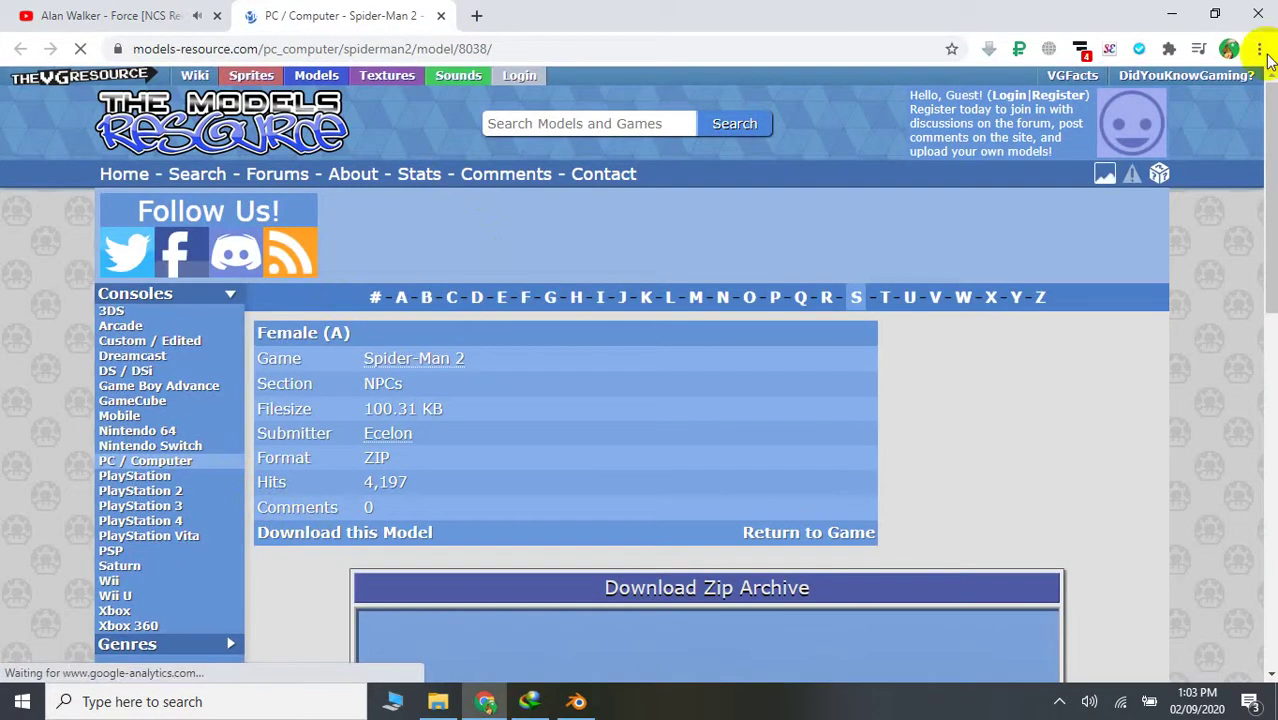
pyautogui.moveTo(1265, 125)
pyautogui.mouseDown()
pyautogui.moveTo(1263, 290)
pyautogui.moveTo(1249, 211)
pyautogui.mouseUp()
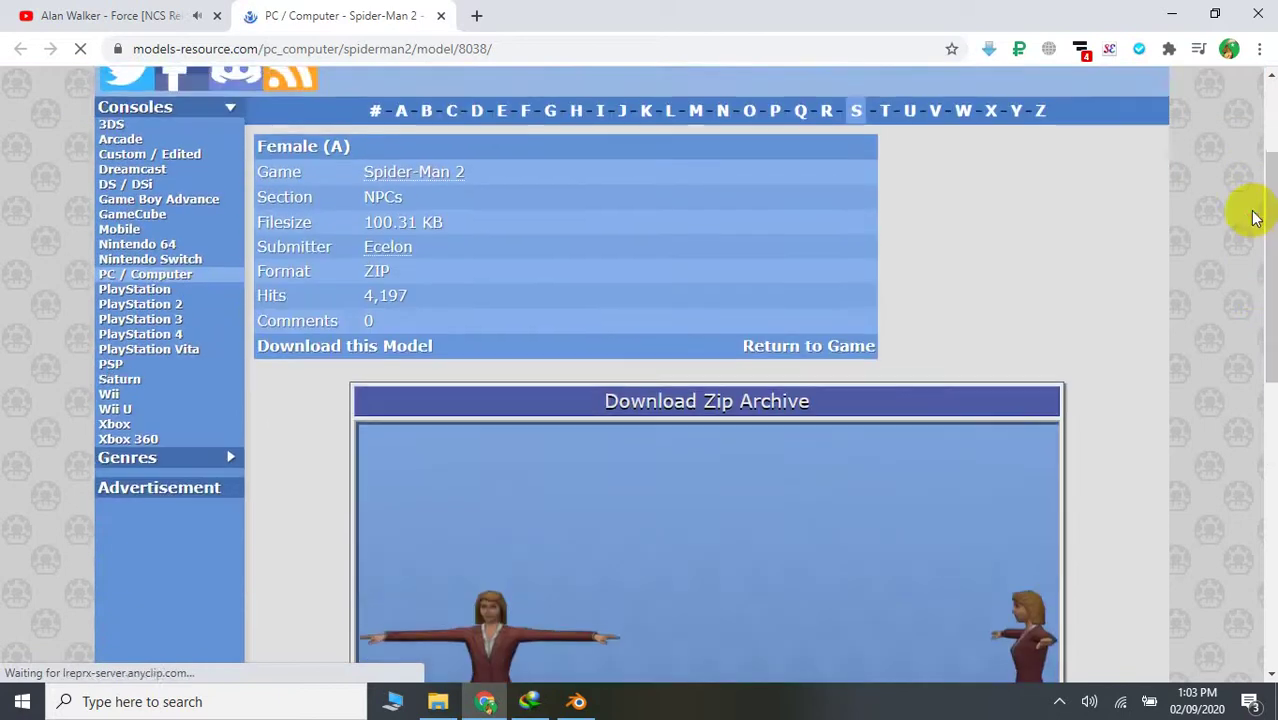
pyautogui.click(316, 350)
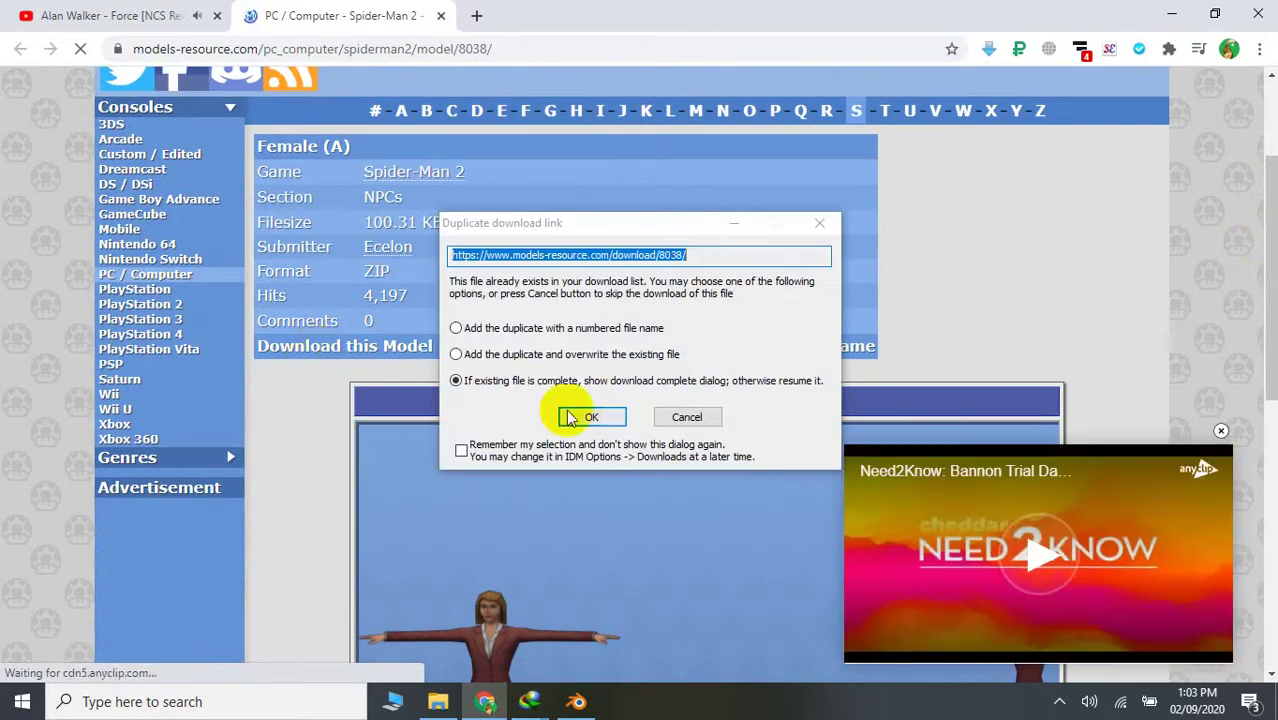
pyautogui.click(578, 420)
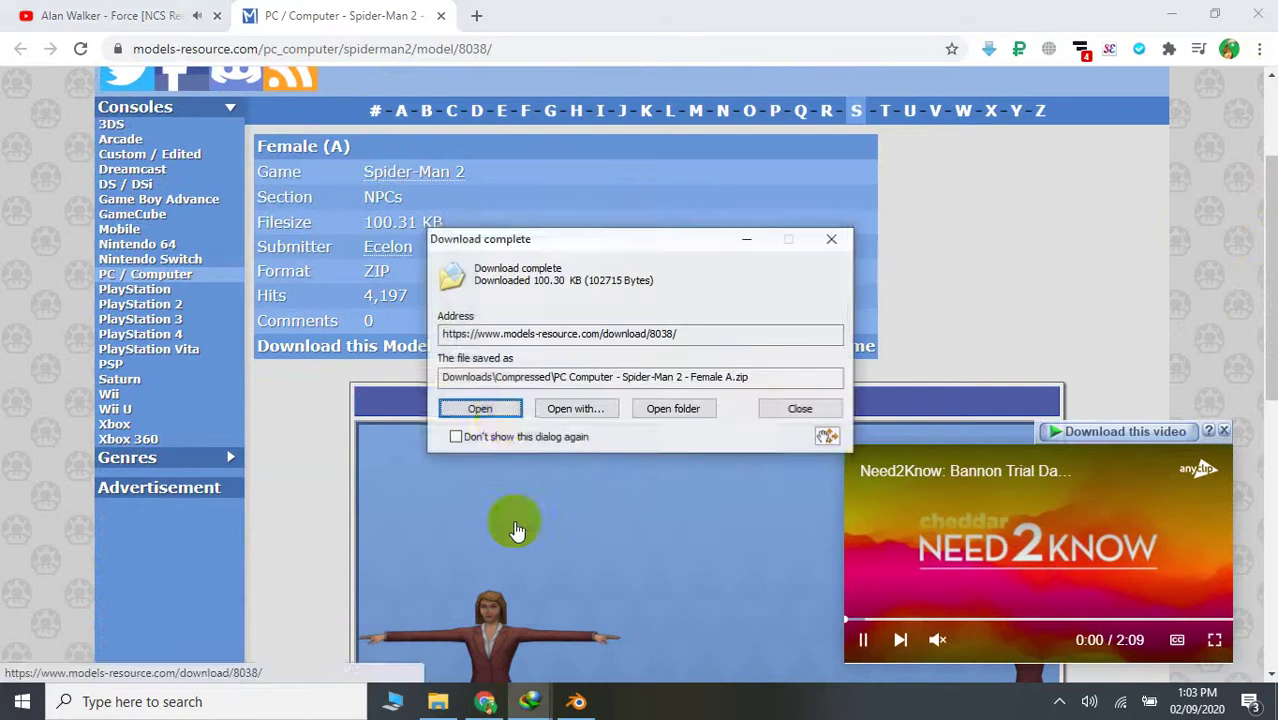
pyautogui.click(490, 412)
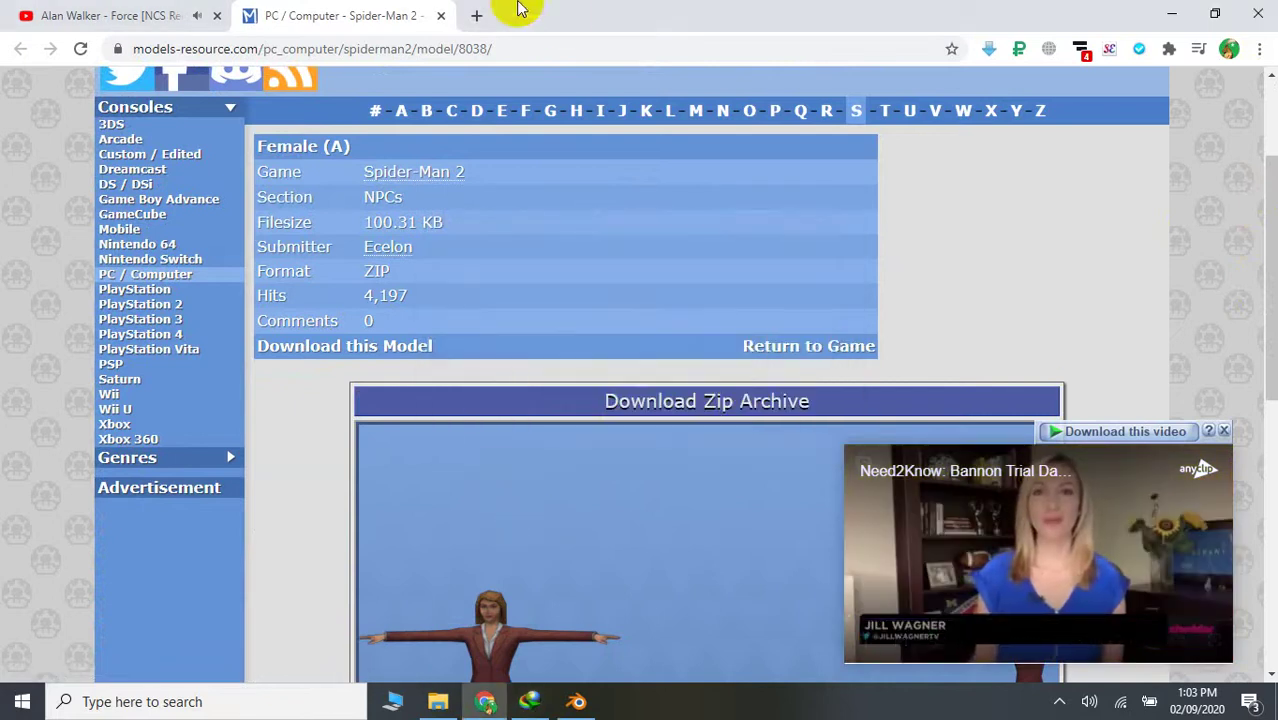
pyautogui.click(441, 15)
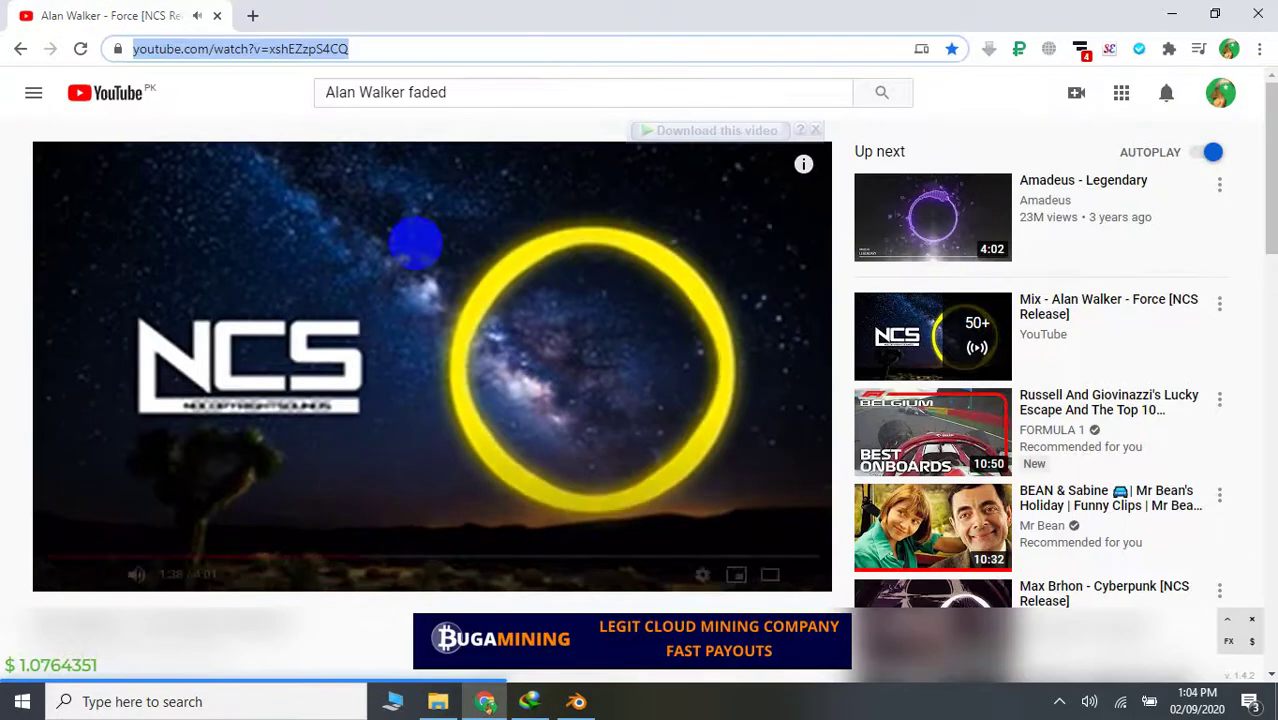
# Select all 13 files in the Woman folder and permanently delete them
pyautogui.click(440, 701)
pyautogui.moveTo(434, 518); pyautogui.dragTo(380, 440)
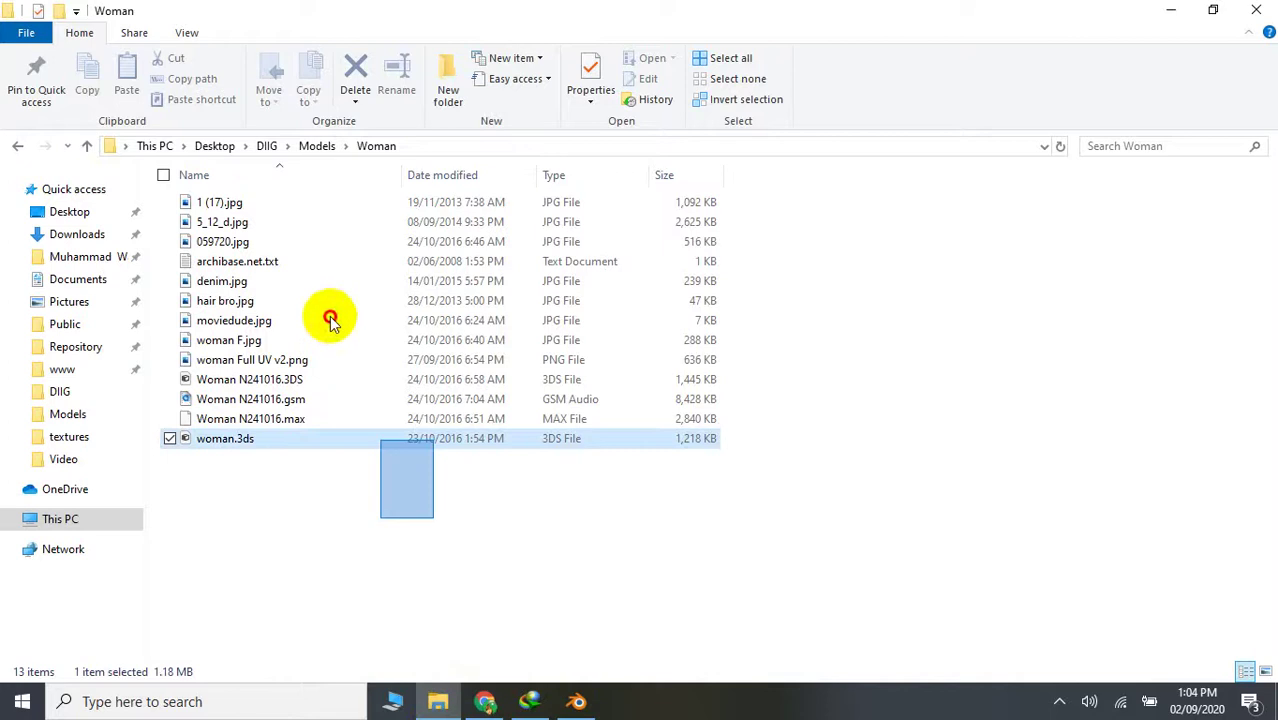
pyautogui.moveTo(249, 190); pyautogui.dragTo(199, 152)
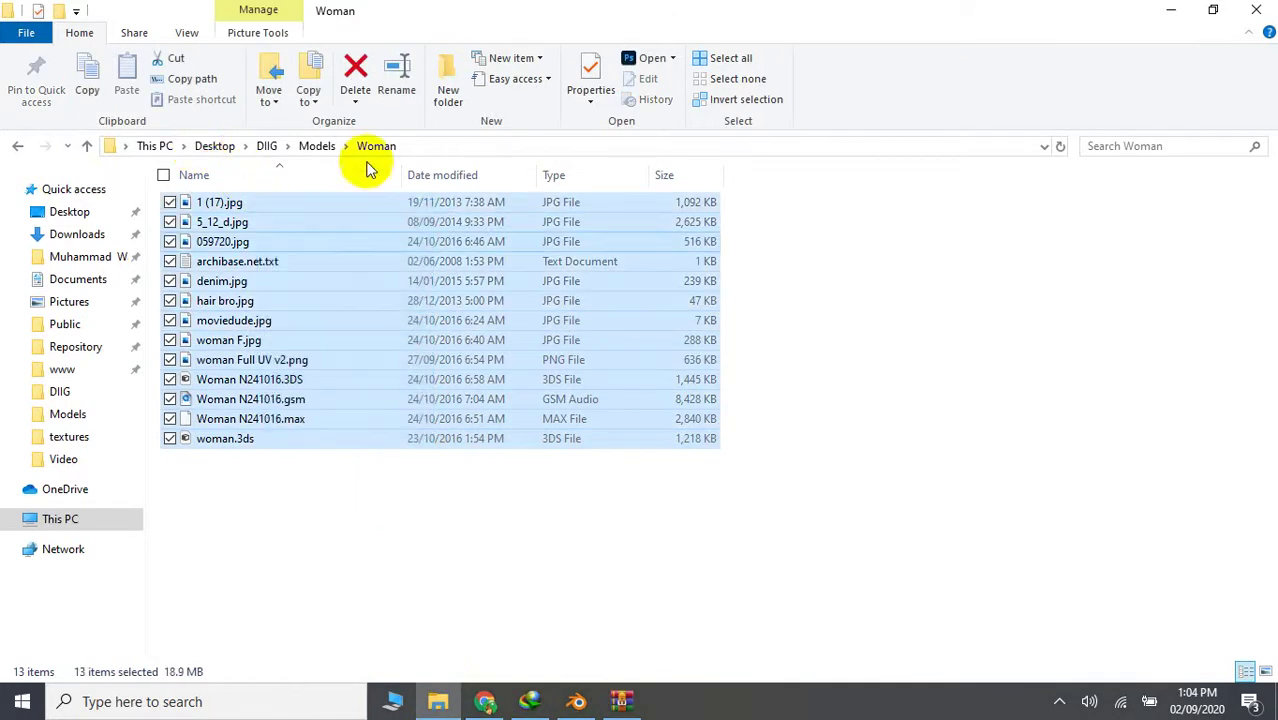
pyautogui.click(353, 102)
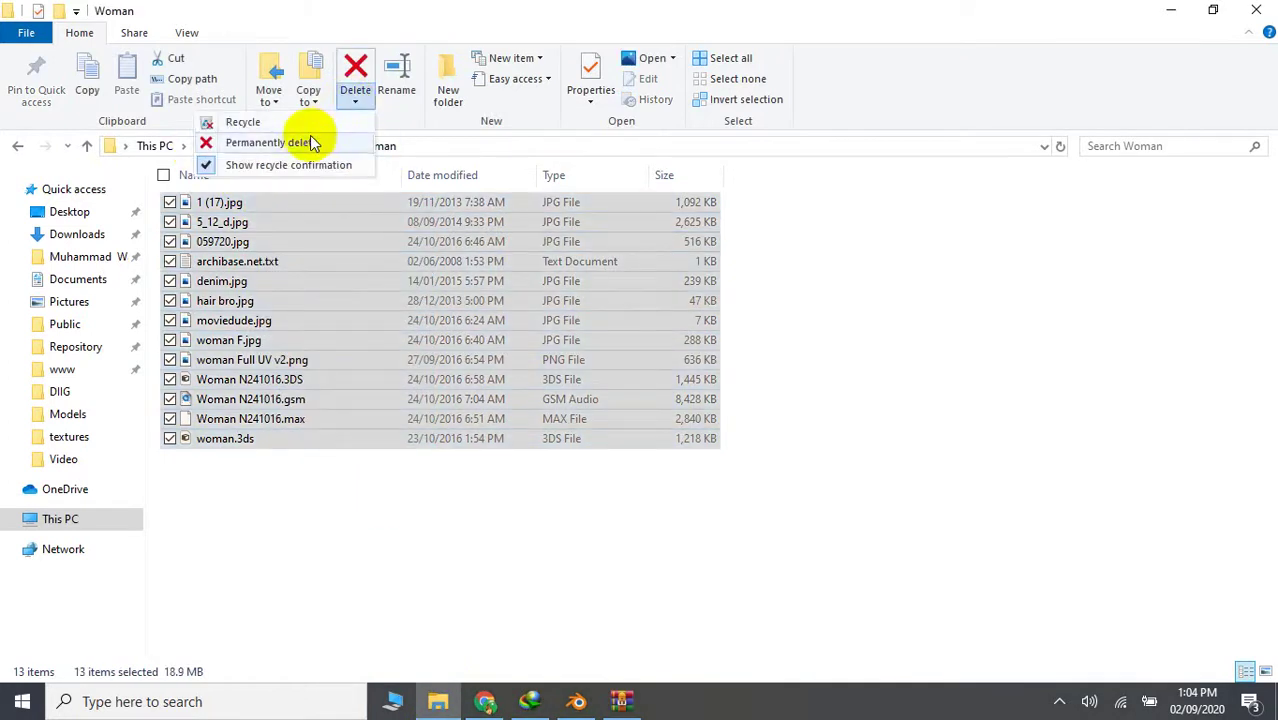
pyautogui.click(300, 142)
pyautogui.click(713, 365)
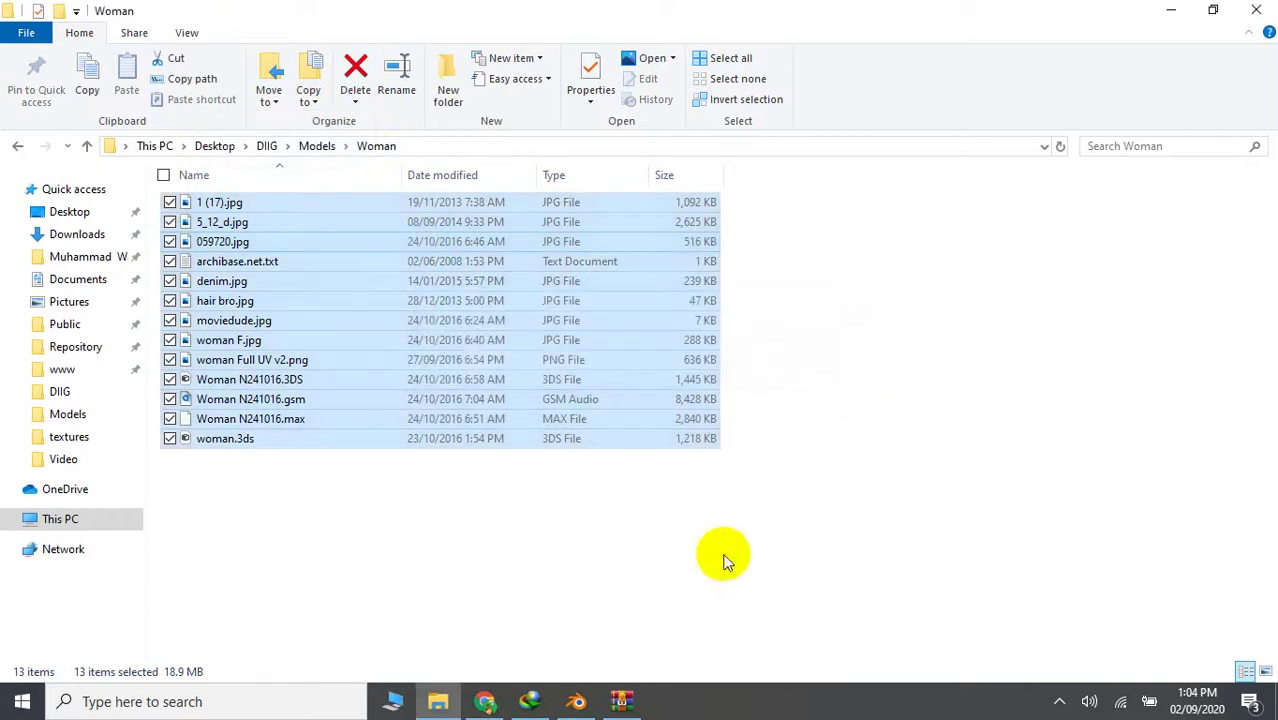
pyautogui.click(621, 701)
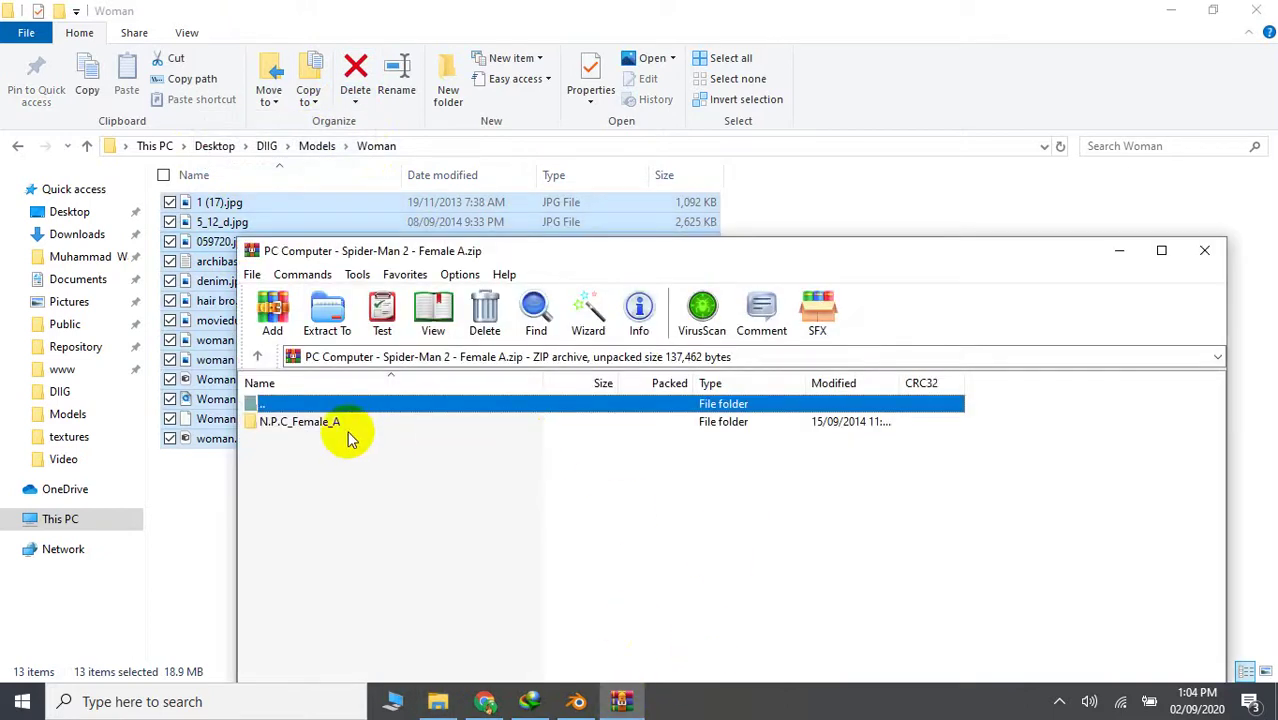
# Copy the five N.P.C_Female_A files (three PNGs, MTL, OBJ) into the Woman folder
pyautogui.click(318, 426)
pyautogui.doubleClick(318, 424)
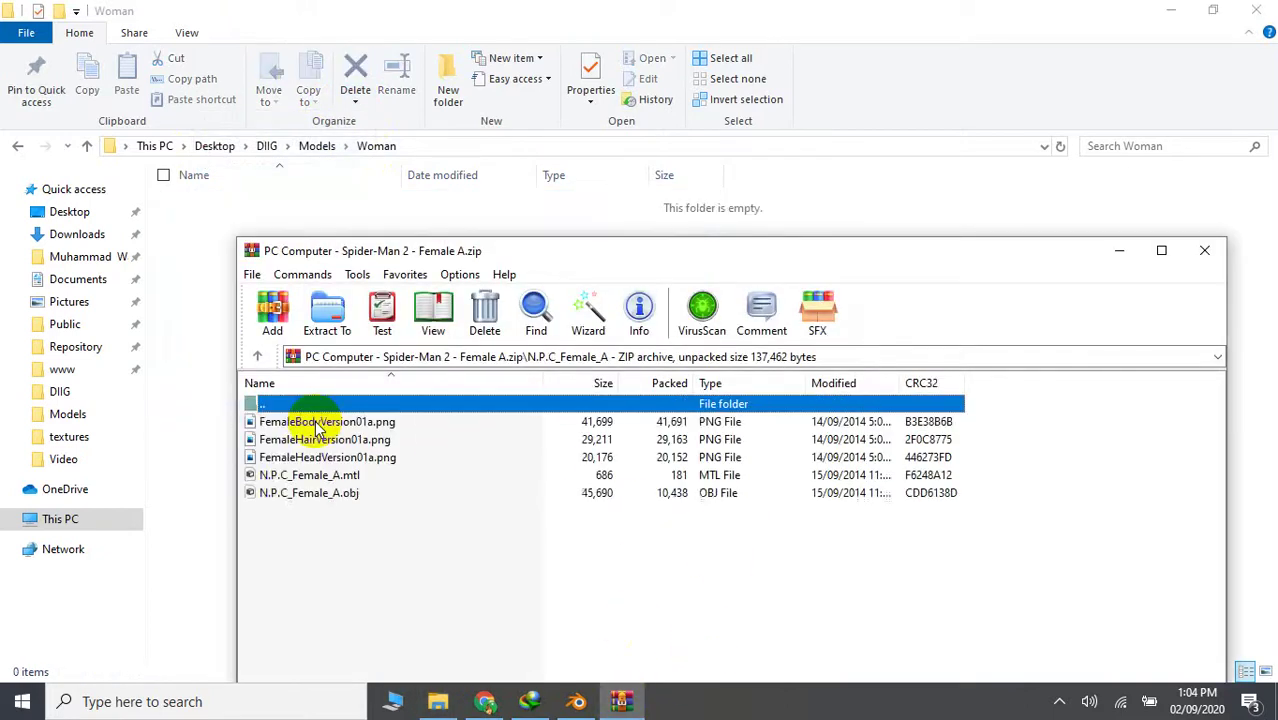
pyautogui.moveTo(279, 540); pyautogui.dragTo(300, 430)
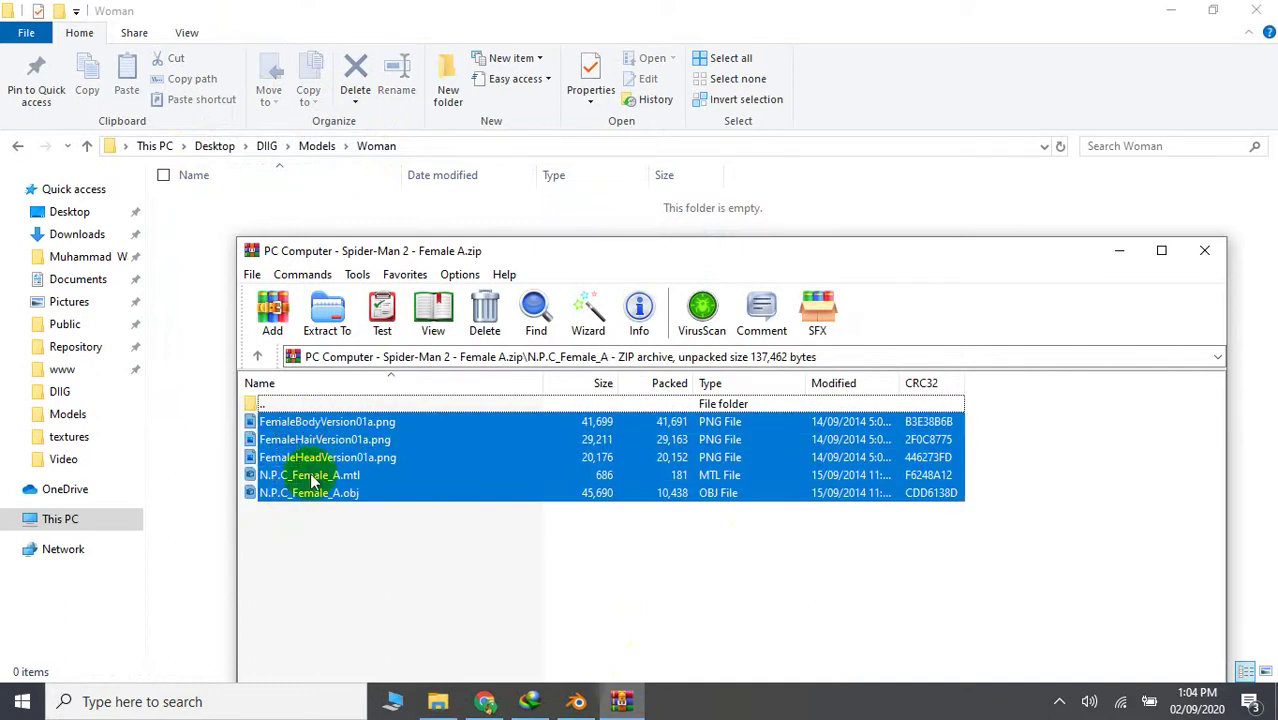
pyautogui.moveTo(308, 477); pyautogui.dragTo(205, 377)
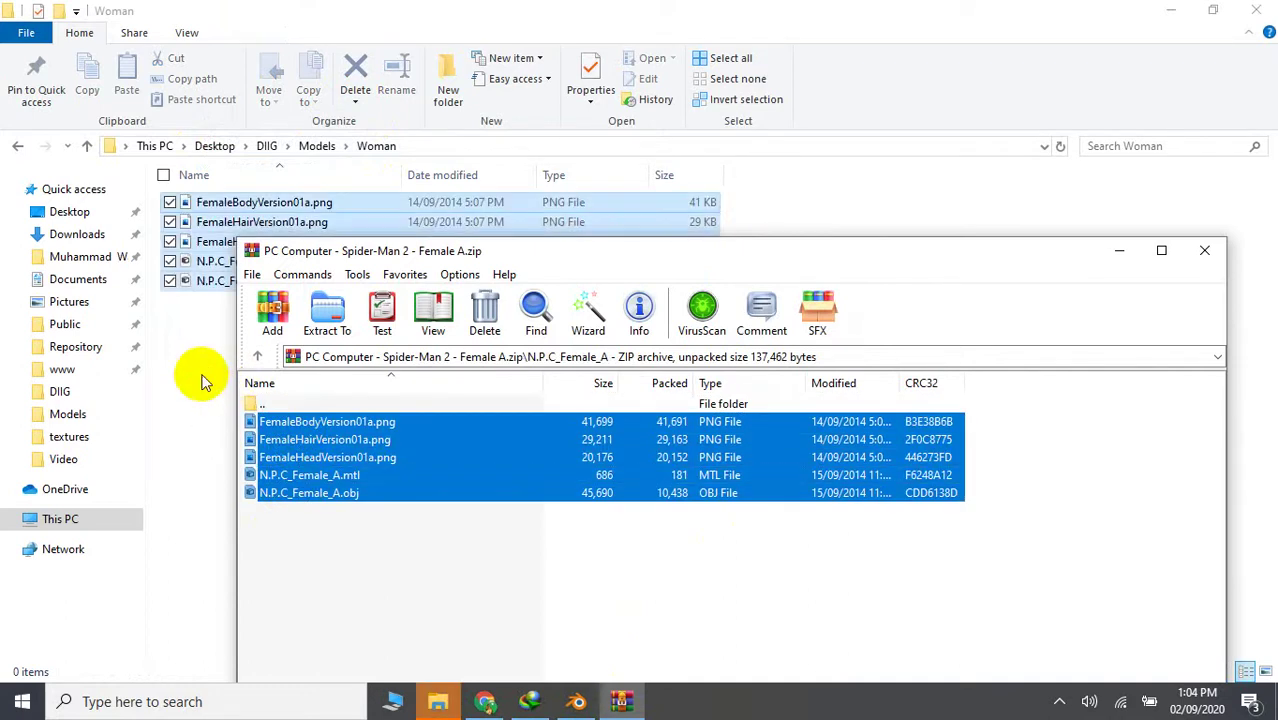
pyautogui.click(214, 479)
# Start a Wavefront OBJ import and select N.P.C_Female_A.obj in DIIG\Models\Woman
pyautogui.click(576, 701)
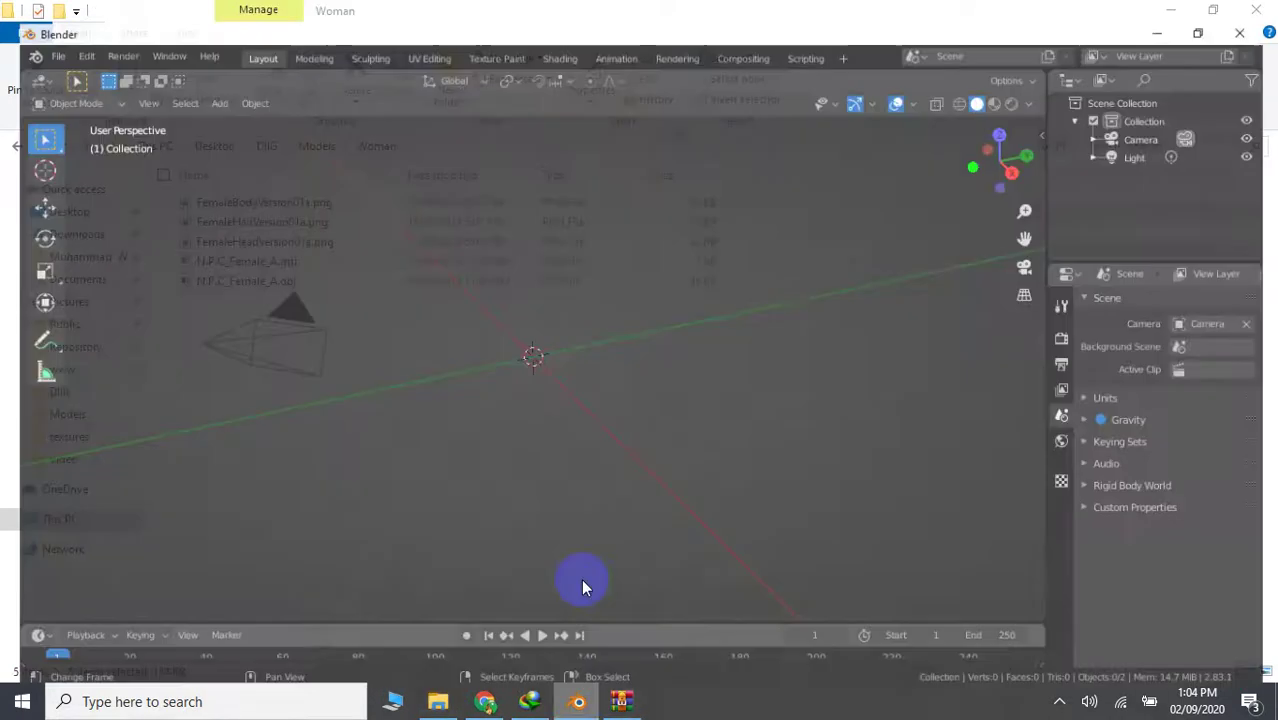
pyautogui.click(40, 36)
pyautogui.moveTo(68, 286)
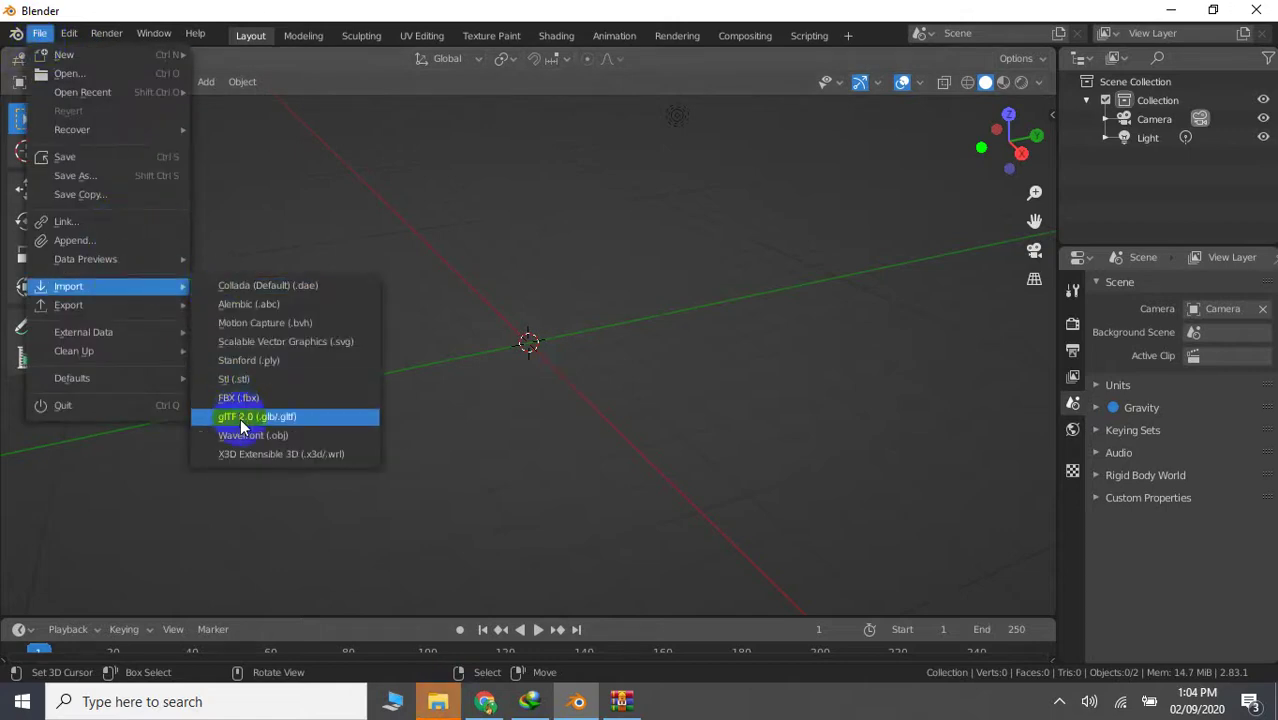
pyautogui.click(245, 435)
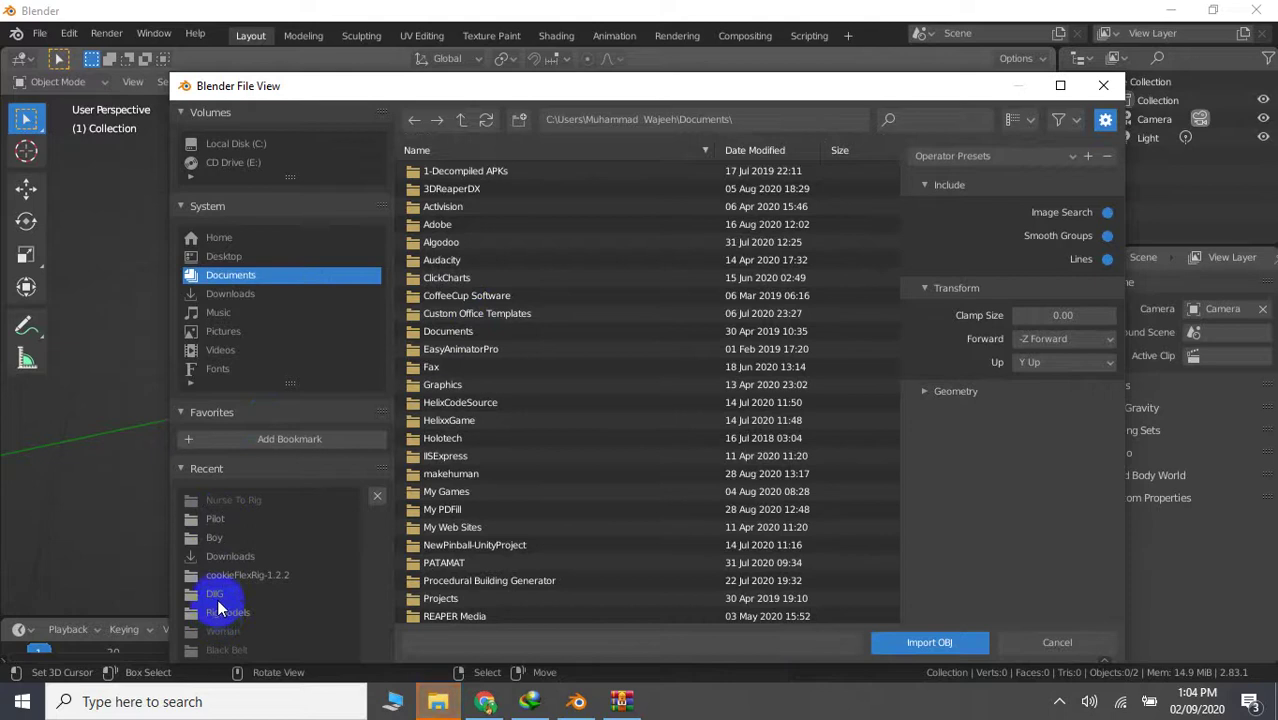
pyautogui.click(216, 596)
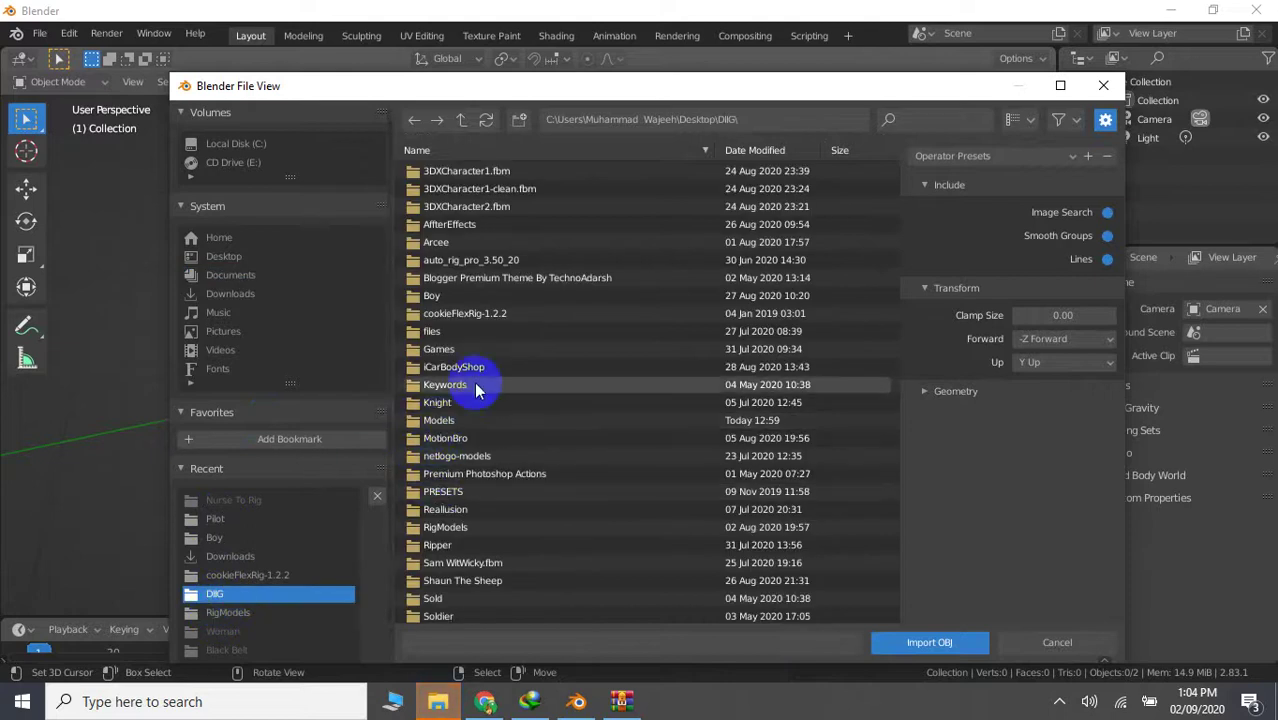
pyautogui.click(435, 420)
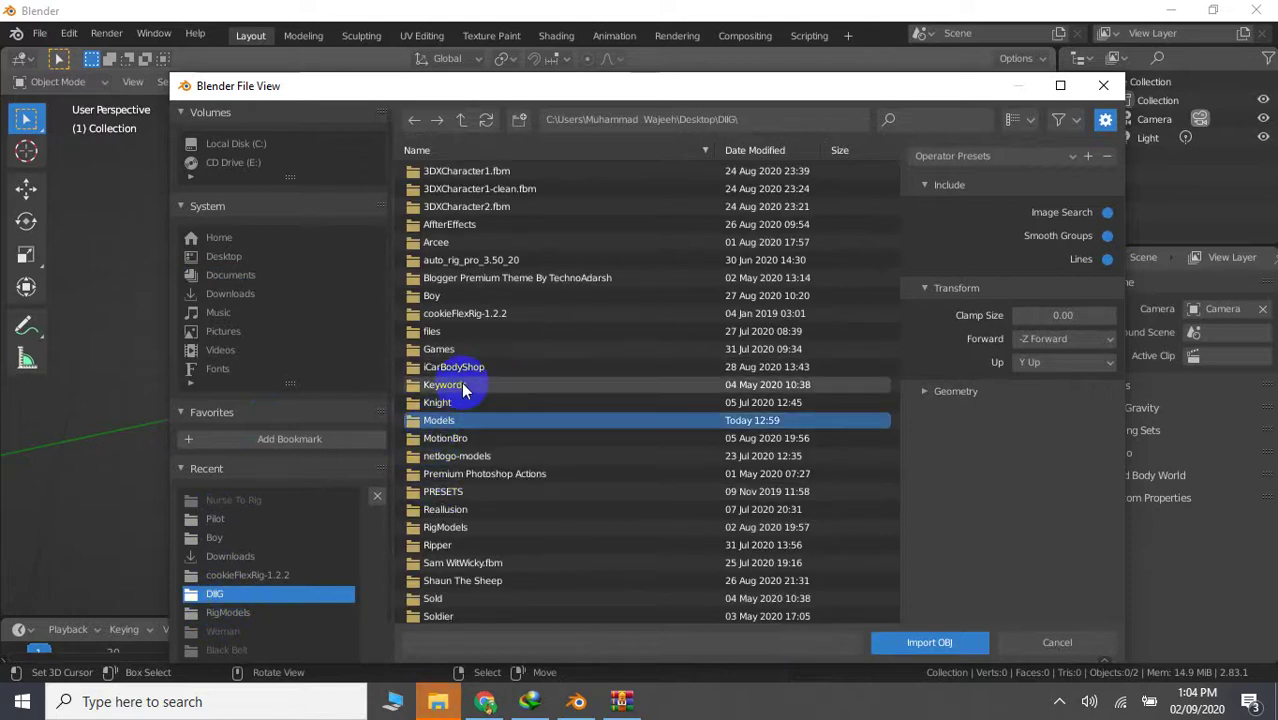
pyautogui.doubleClick(430, 423)
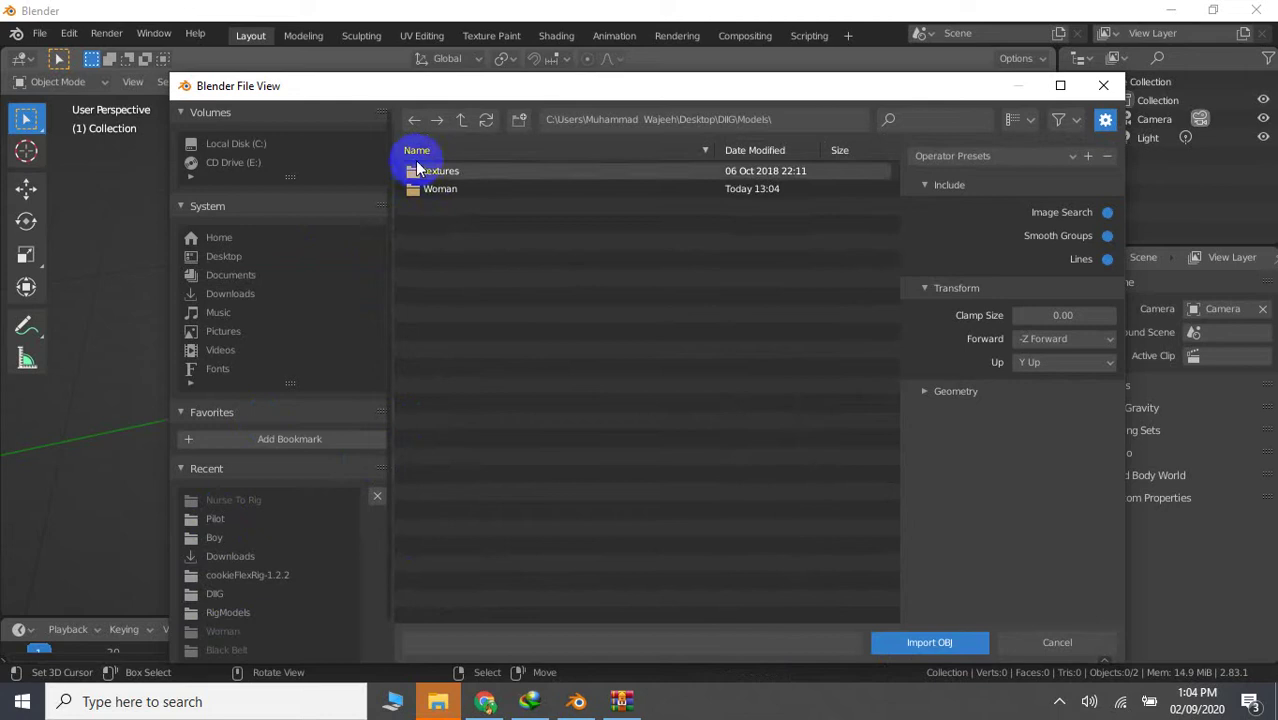
pyautogui.doubleClick(420, 188)
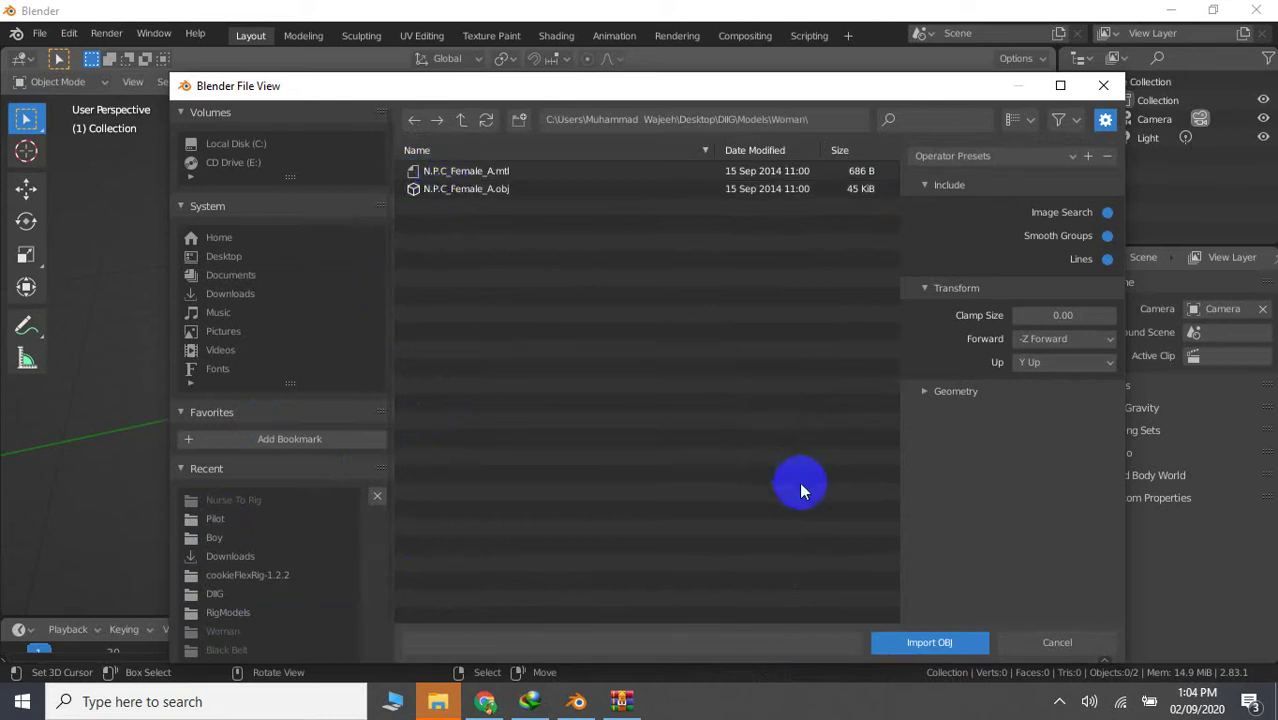
pyautogui.click(453, 190)
# Import the female model, scale it up, frame it, and show the Auto-Rig Pro sidebar panel
pyautogui.click(897, 643)
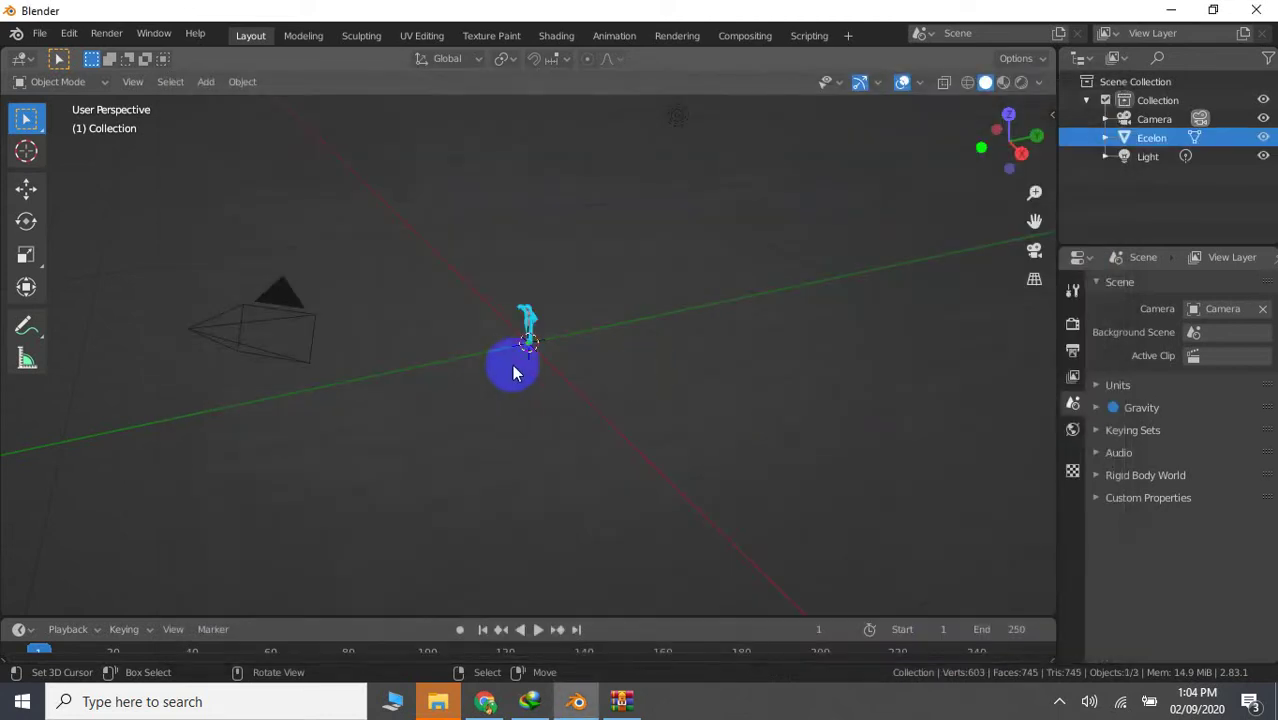
pyautogui.moveTo(513, 367)
pyautogui.mouseDown(button='middle')
pyautogui.moveTo(611, 370)
pyautogui.moveTo(607, 222)
pyautogui.moveTo(567, 410)
pyautogui.mouseUp(button='middle')
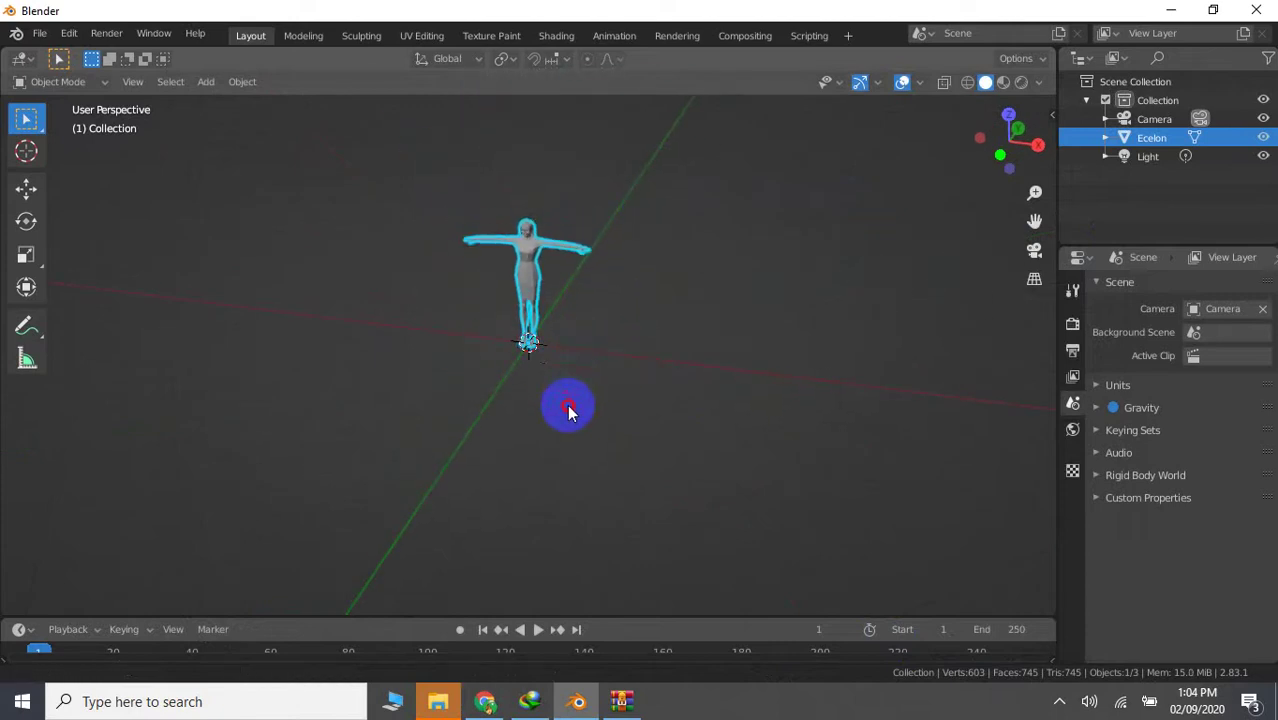
pyautogui.press('s')
pyautogui.click(705, 318)
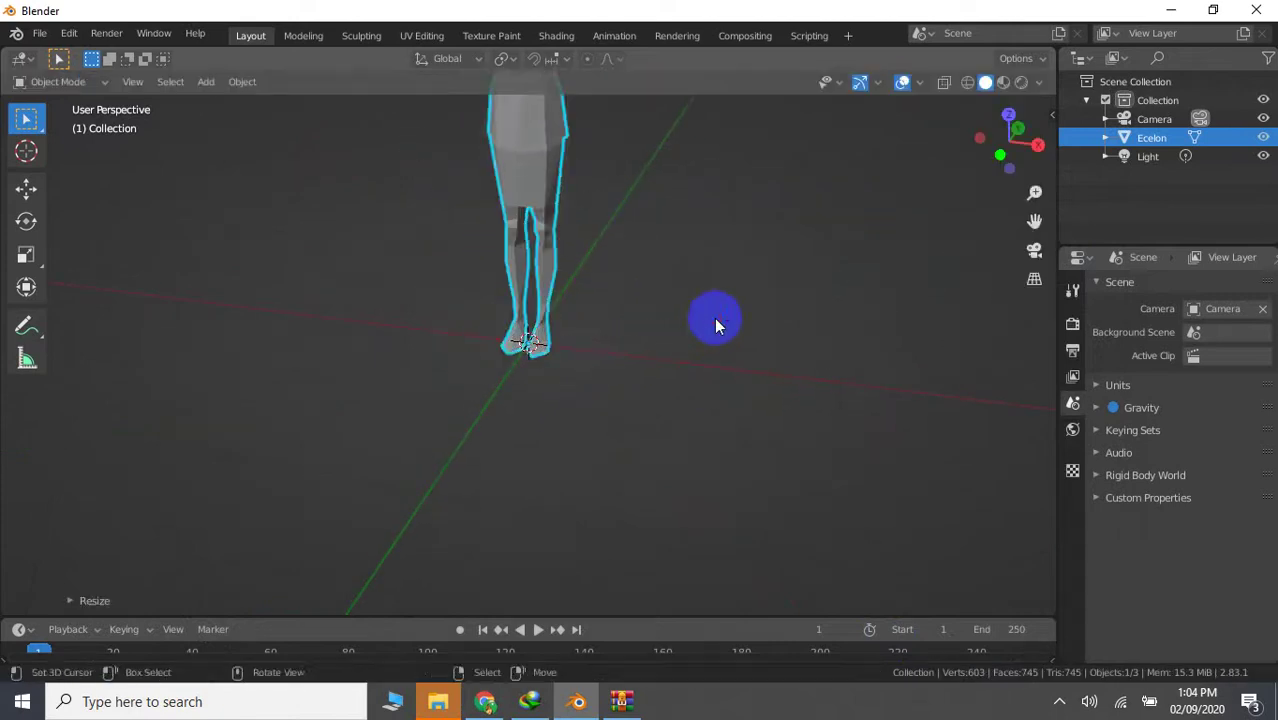
pyautogui.press('KP_Decimal')
pyautogui.click(556, 335)
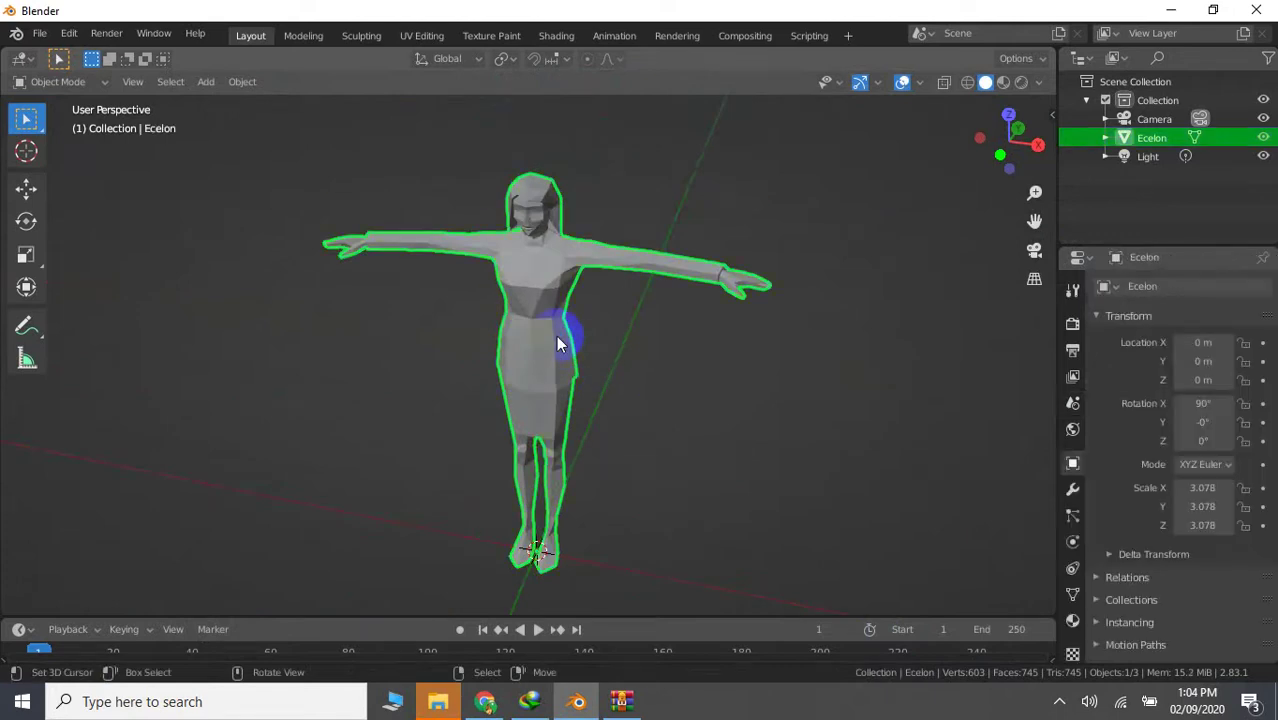
pyautogui.press('n')
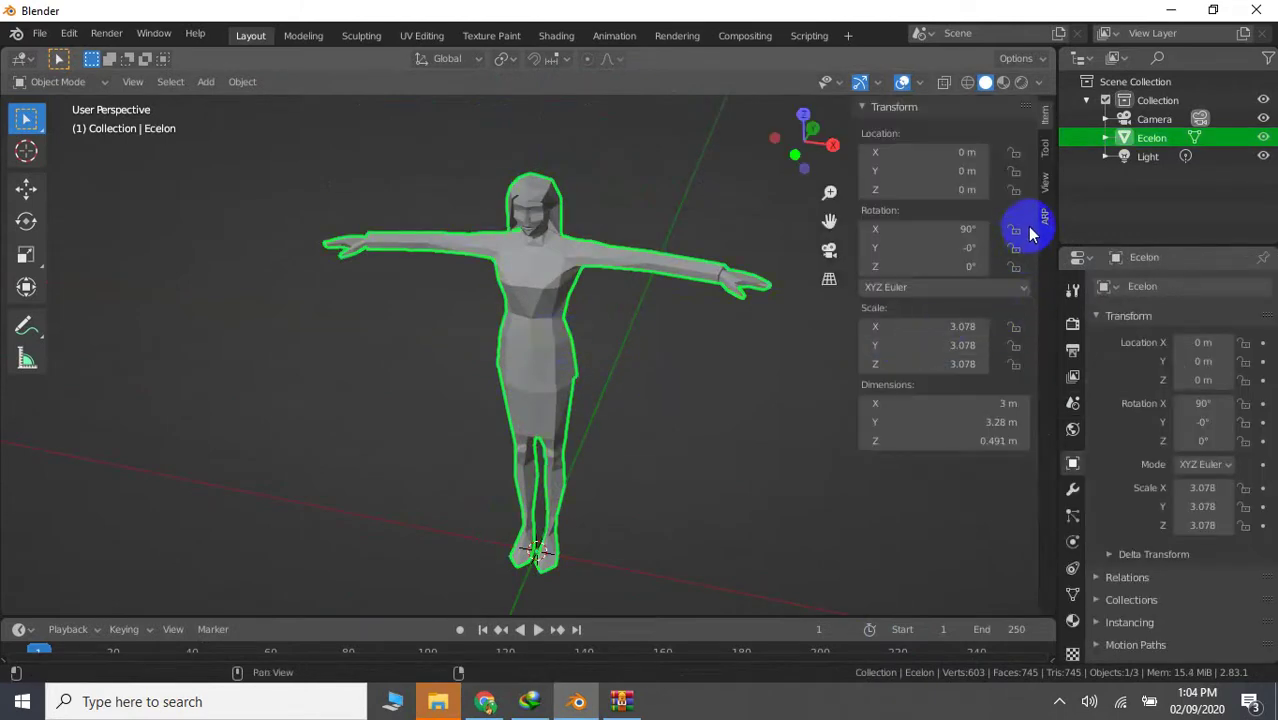
pyautogui.click(1044, 220)
# Place the Smart neck, chin and shoulder markers on the character
pyautogui.click(905, 530)
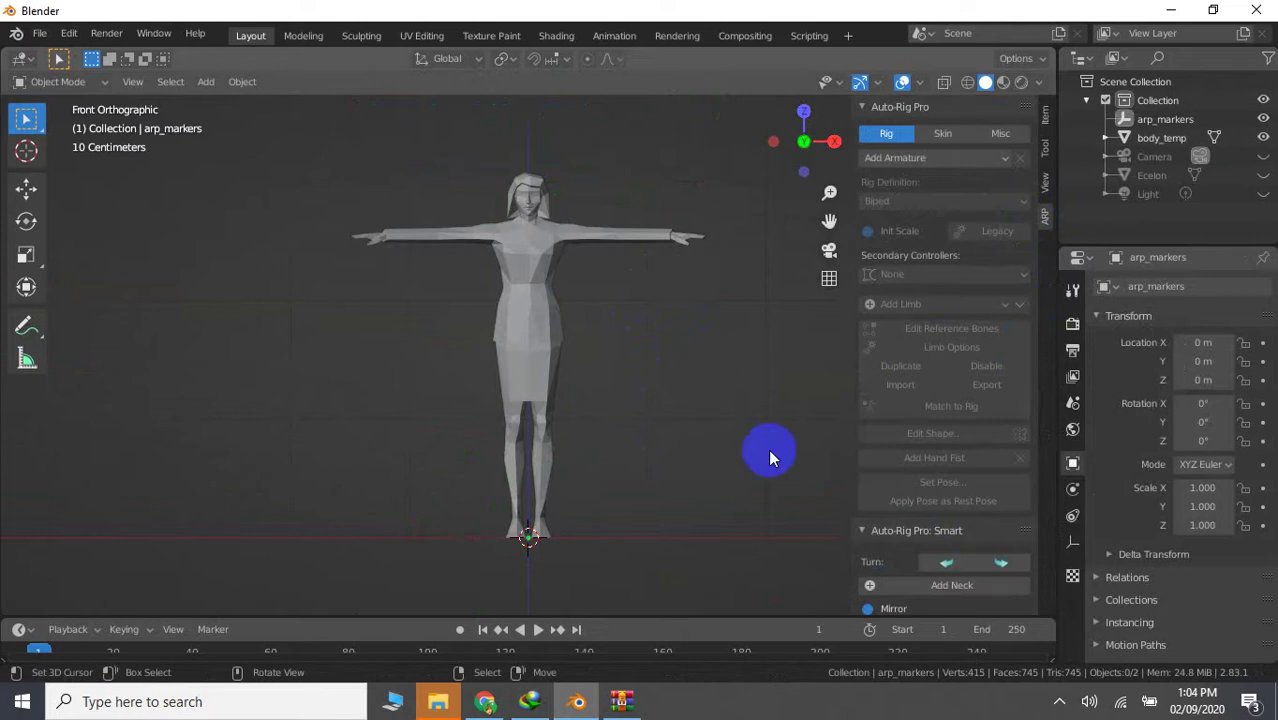
pyautogui.click(956, 578)
pyautogui.click(560, 278)
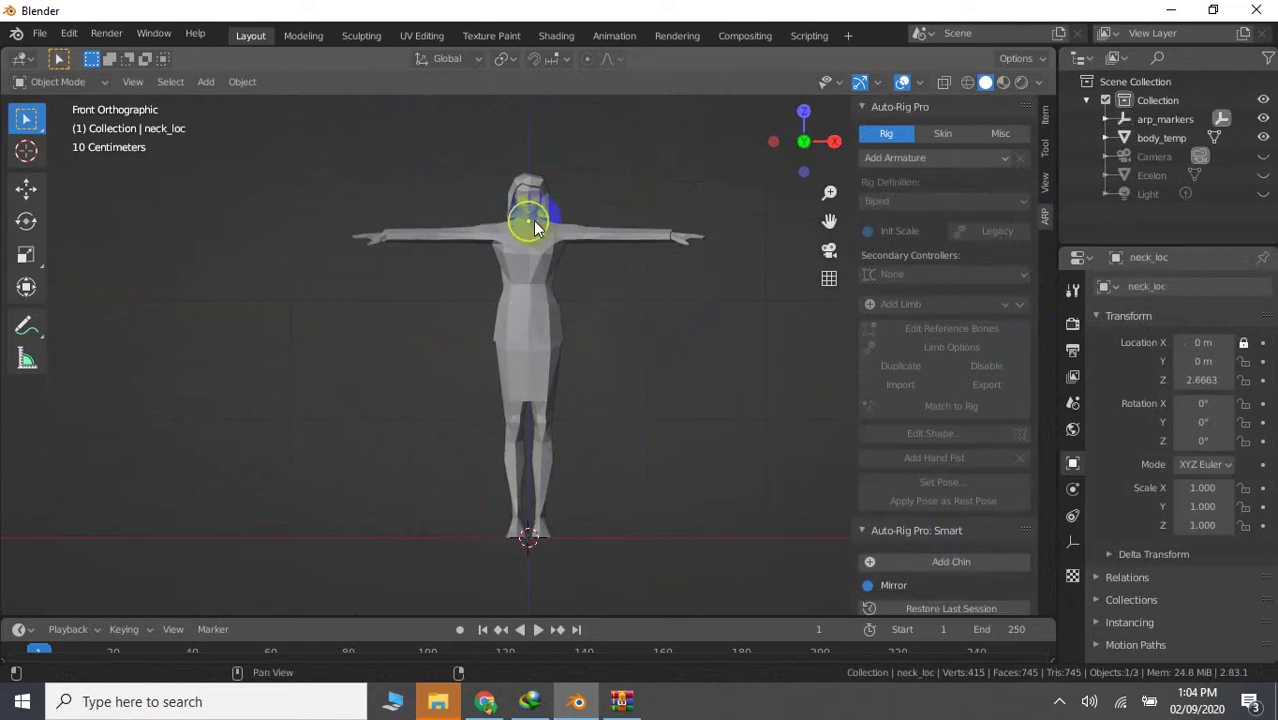
pyautogui.click(951, 561)
pyautogui.click(566, 232)
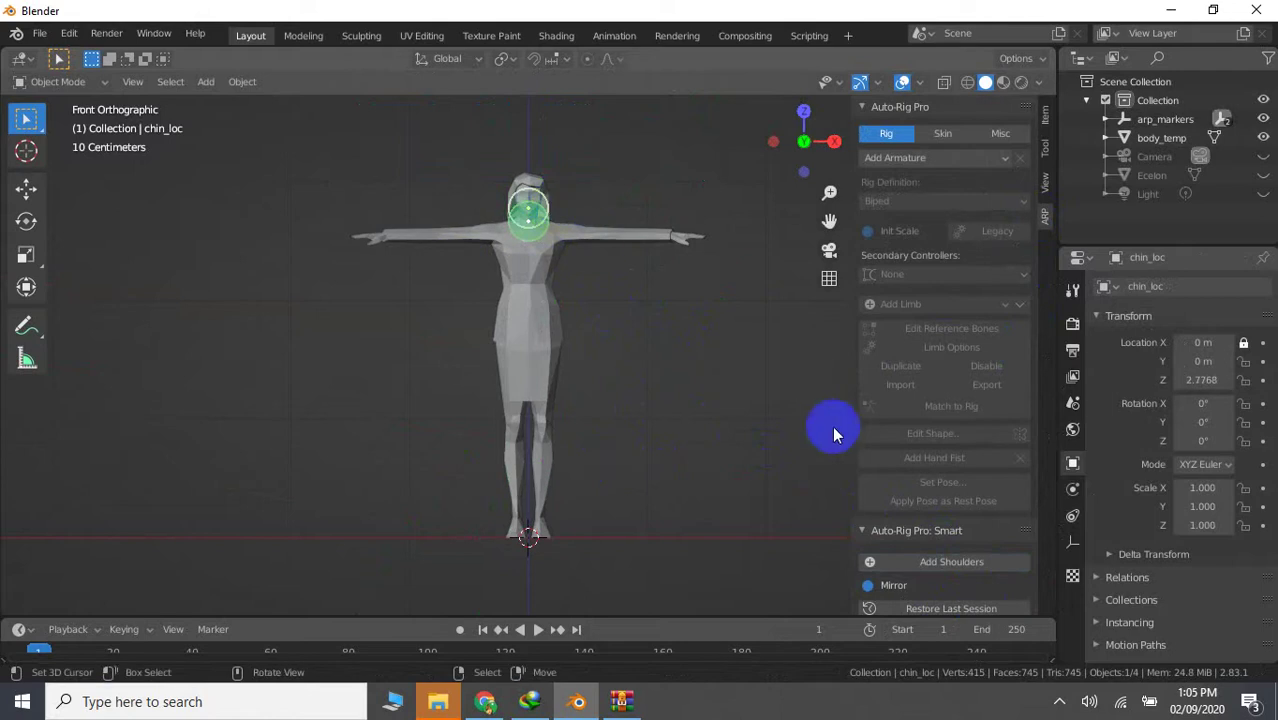
pyautogui.click(930, 565)
pyautogui.click(650, 327)
pyautogui.moveTo(541, 278); pyautogui.dragTo(555, 238)
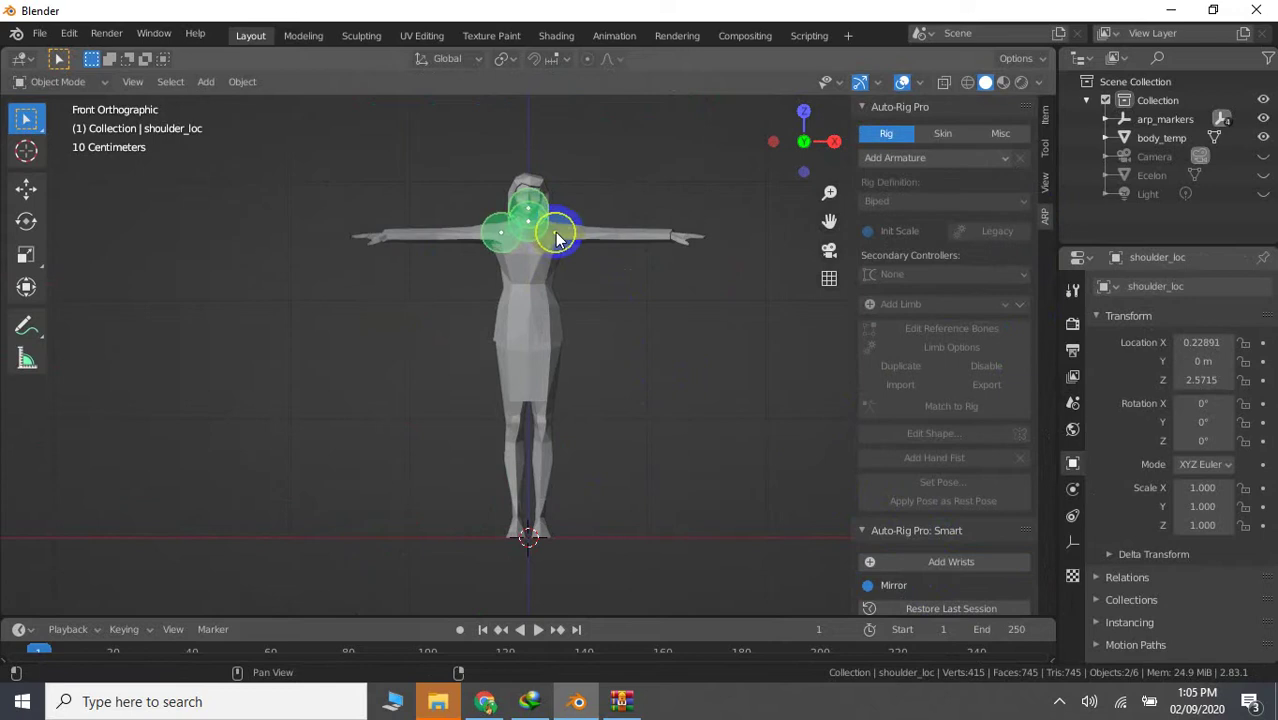
# Place the wrist, spine root and ankle markers on the character
pyautogui.click(970, 569)
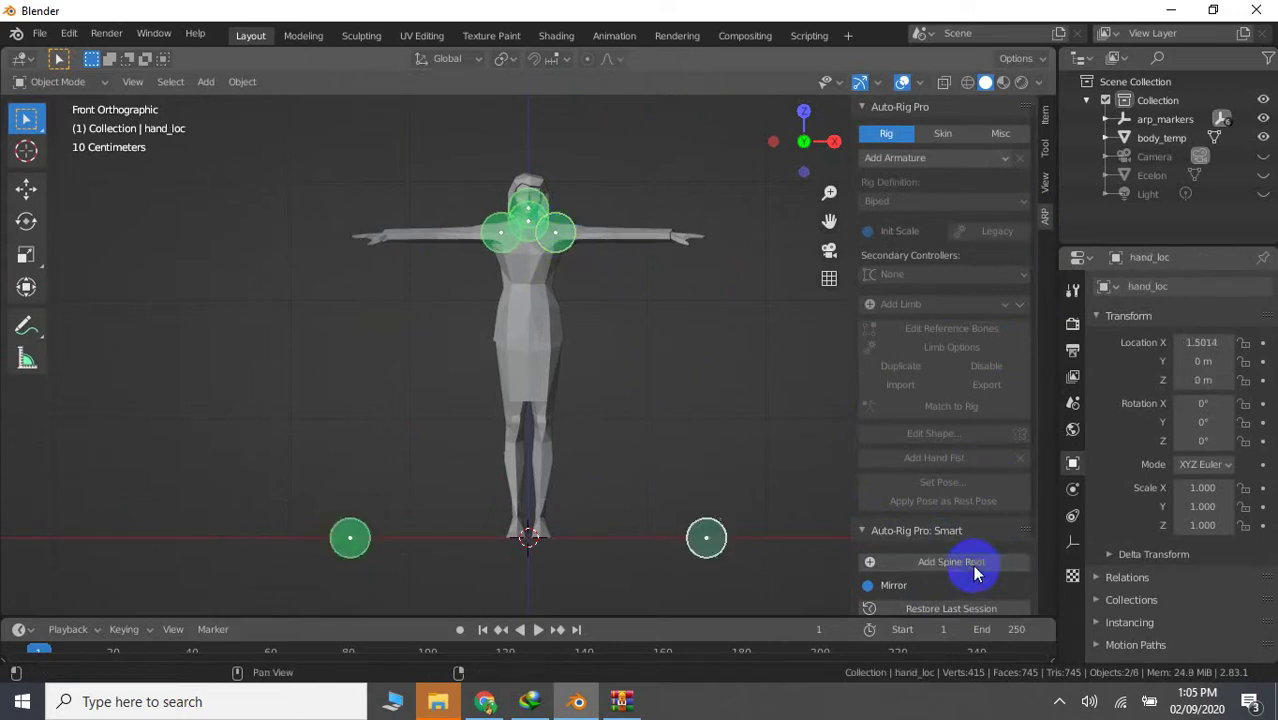
pyautogui.click(706, 260)
pyautogui.moveTo(735, 263); pyautogui.dragTo(684, 240)
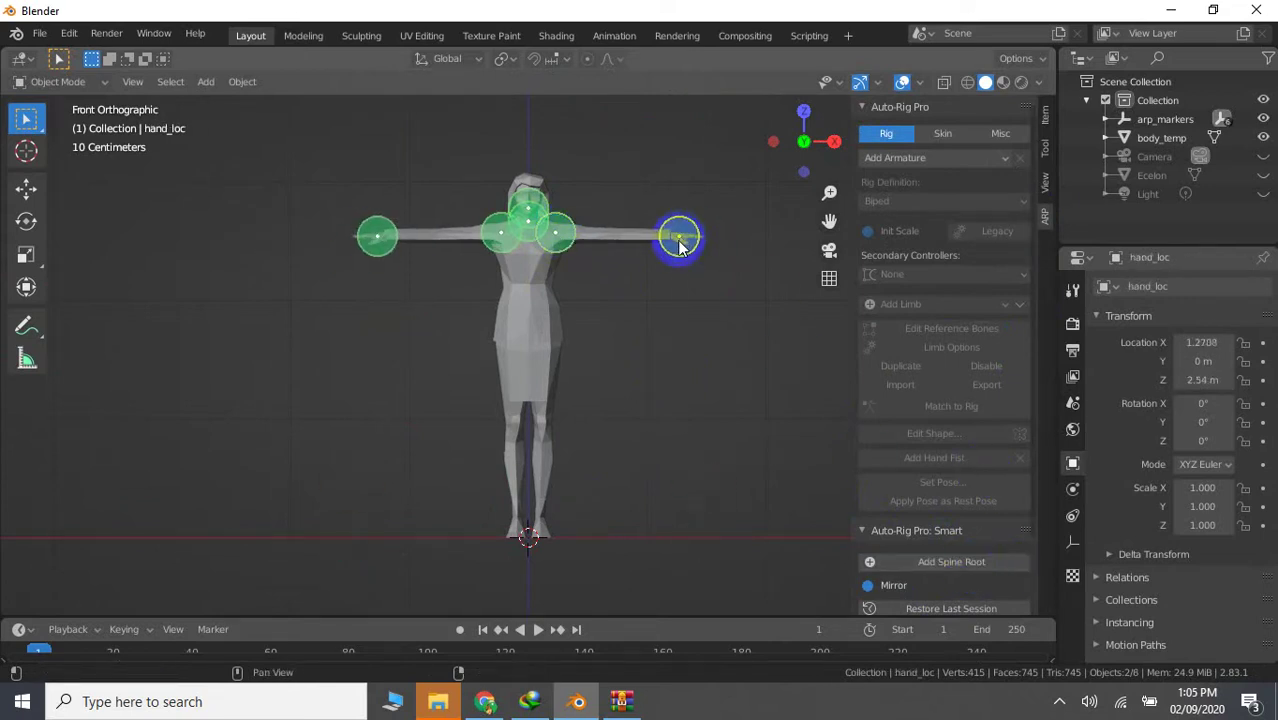
pyautogui.moveTo(679, 246); pyautogui.dragTo(679, 242)
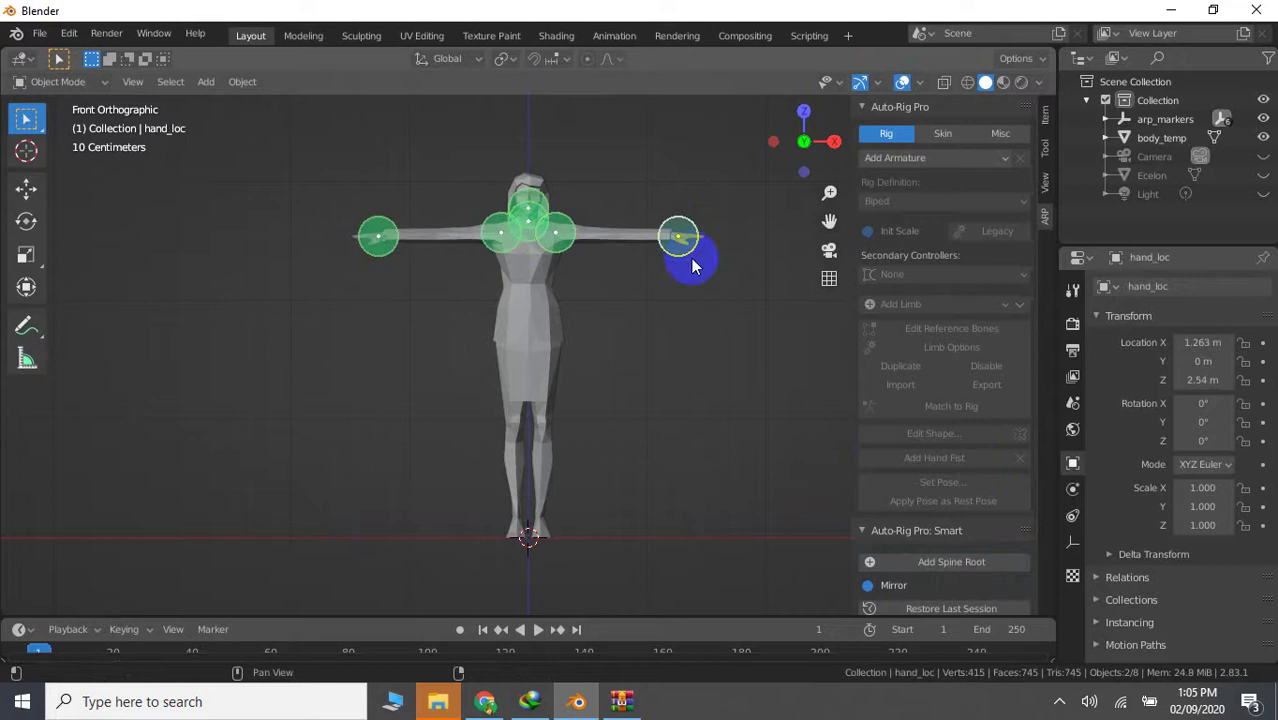
pyautogui.click(970, 562)
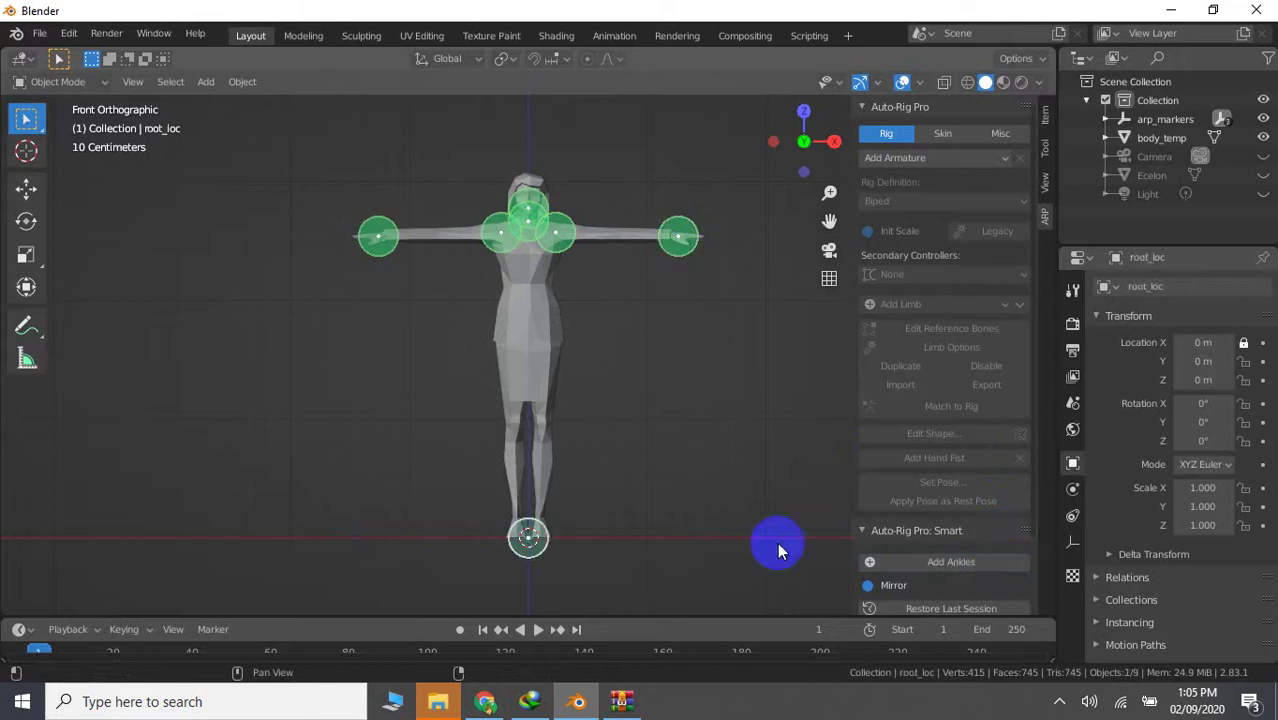
pyautogui.click(531, 345)
pyautogui.click(921, 563)
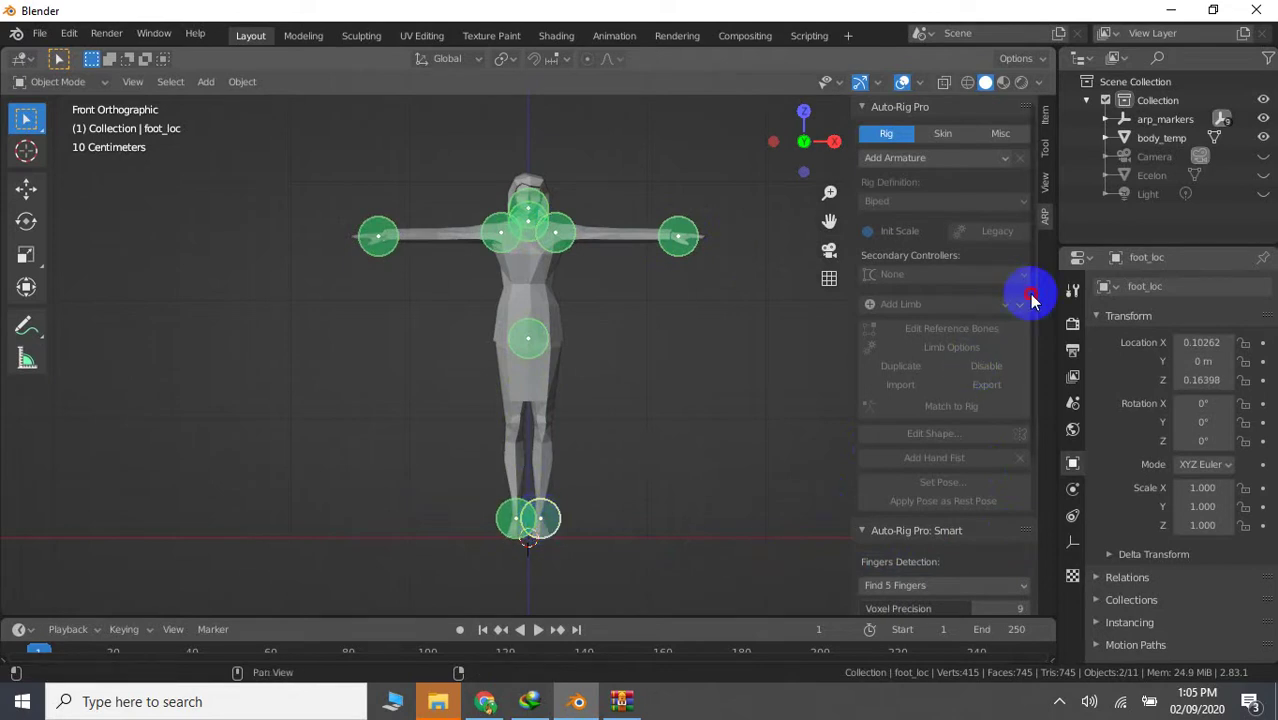
pyautogui.moveTo(1031, 300); pyautogui.dragTo(1021, 419)
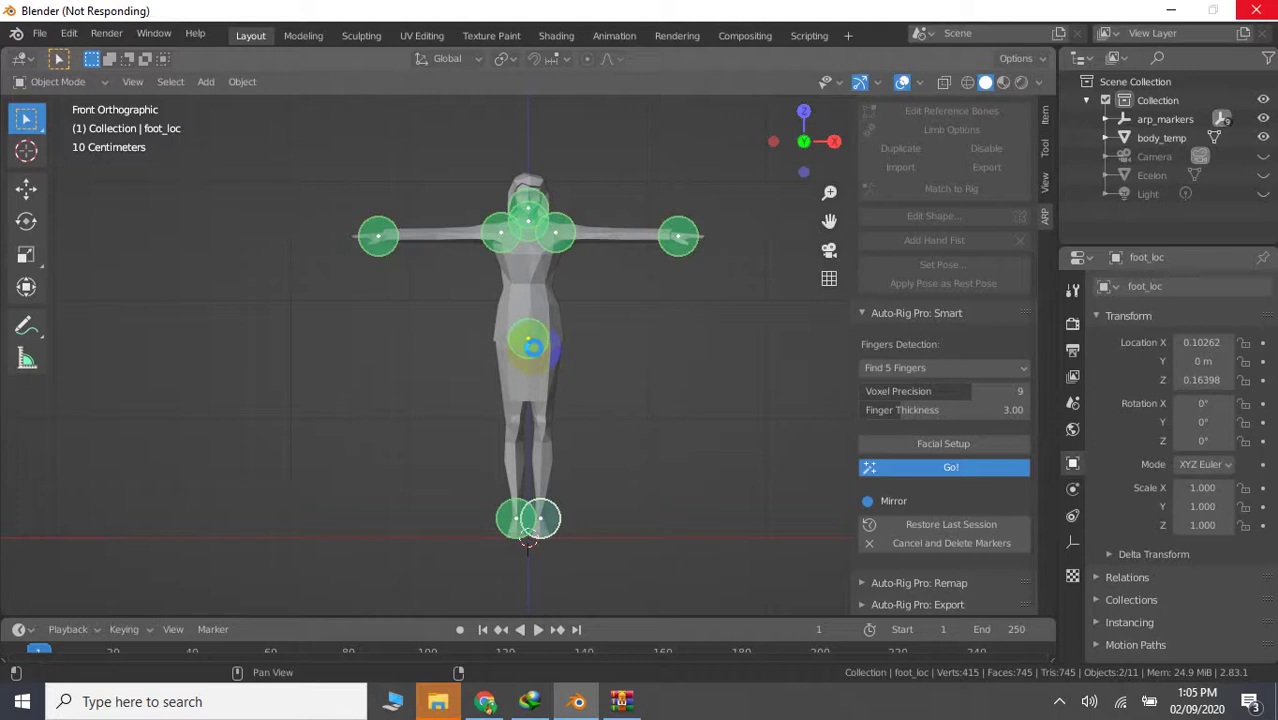
# Build the Auto-Rig Pro rig with Go! and zoom in to inspect the hand
pyautogui.click(533, 347)
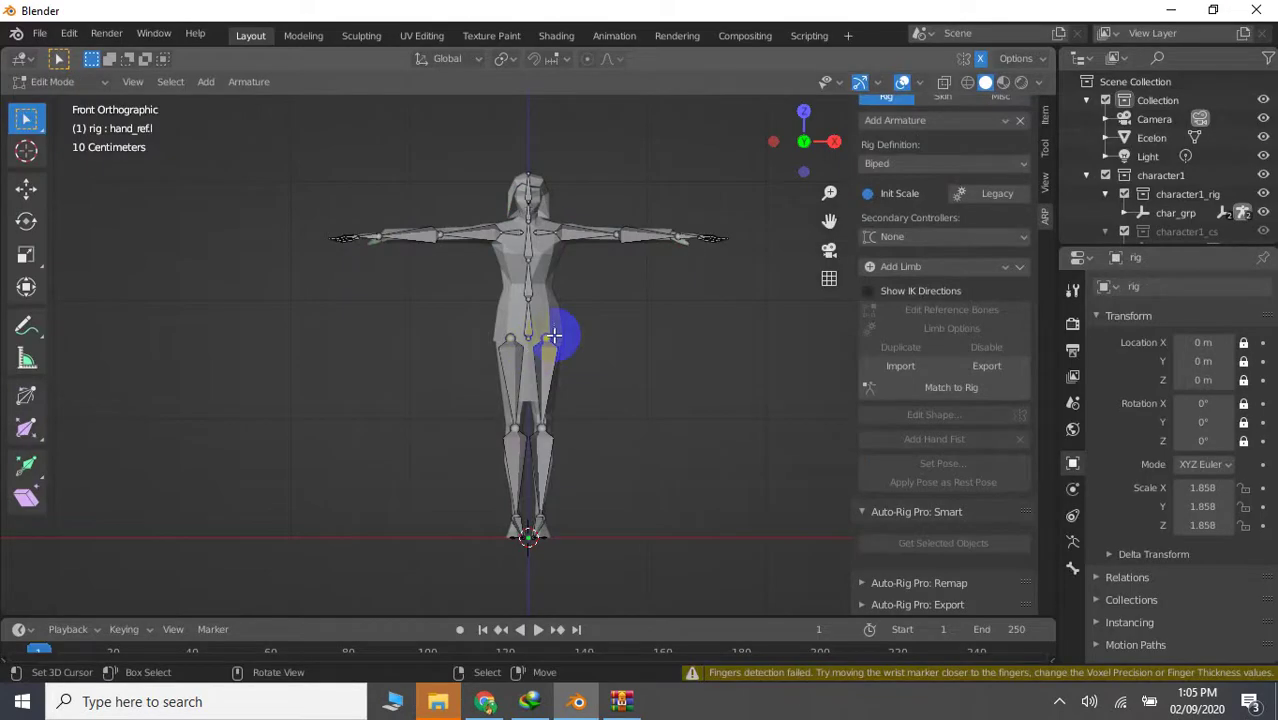
pyautogui.moveTo(554, 336)
pyautogui.mouseDown(button='middle')
pyautogui.moveTo(602, 322)
pyautogui.moveTo(496, 365)
pyautogui.moveTo(534, 379)
pyautogui.moveTo(657, 367)
pyautogui.moveTo(656, 331)
pyautogui.moveTo(642, 366)
pyautogui.moveTo(448, 383)
pyautogui.moveTo(508, 404)
pyautogui.moveTo(527, 320)
pyautogui.moveTo(527, 402)
pyautogui.mouseUp(button='middle')
pyautogui.moveTo(516, 451)
pyautogui.keyDown('ctrl'); pyautogui.mouseDown(button='middle')
pyautogui.moveTo(516, 346)
pyautogui.moveTo(516, 394)
pyautogui.mouseUp(button='middle'); pyautogui.keyUp('ctrl')
# Box-select the hand's finger bones and delete them
pyautogui.press('b')
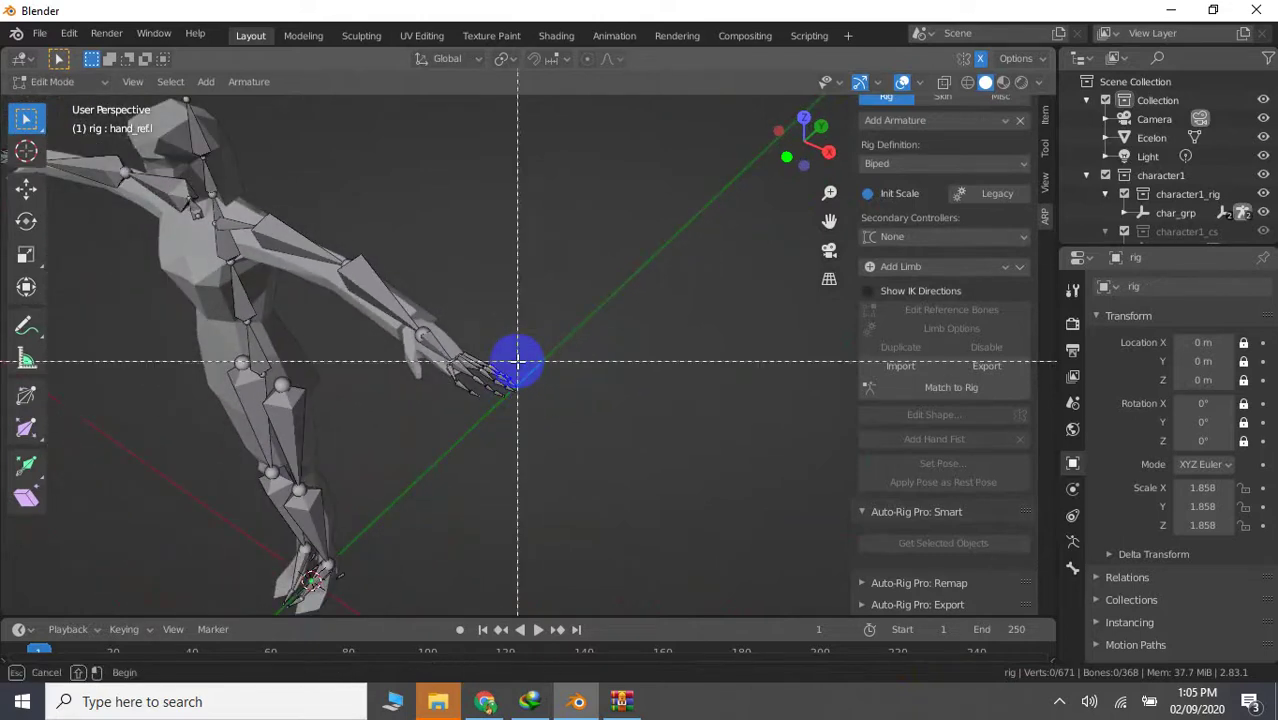
pyautogui.moveTo(538, 334)
pyautogui.mouseDown()
pyautogui.moveTo(451, 424)
pyautogui.moveTo(453, 411)
pyautogui.mouseUp()
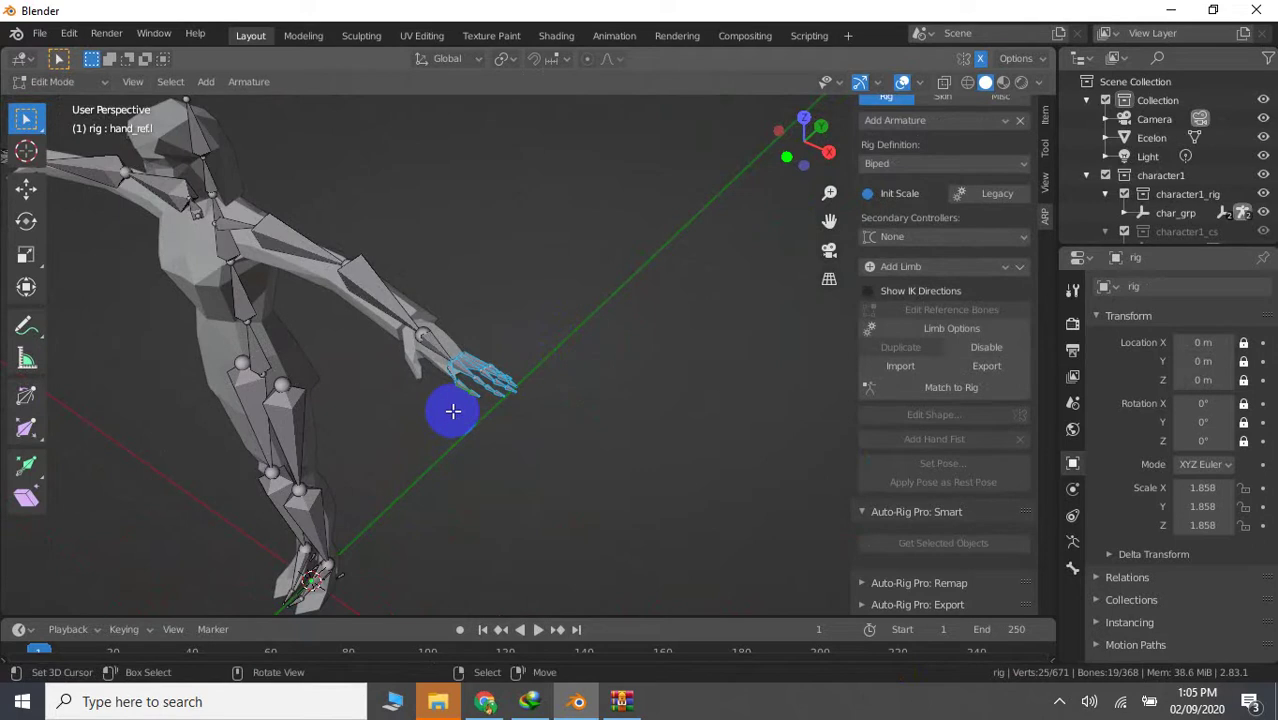
pyautogui.press('x')
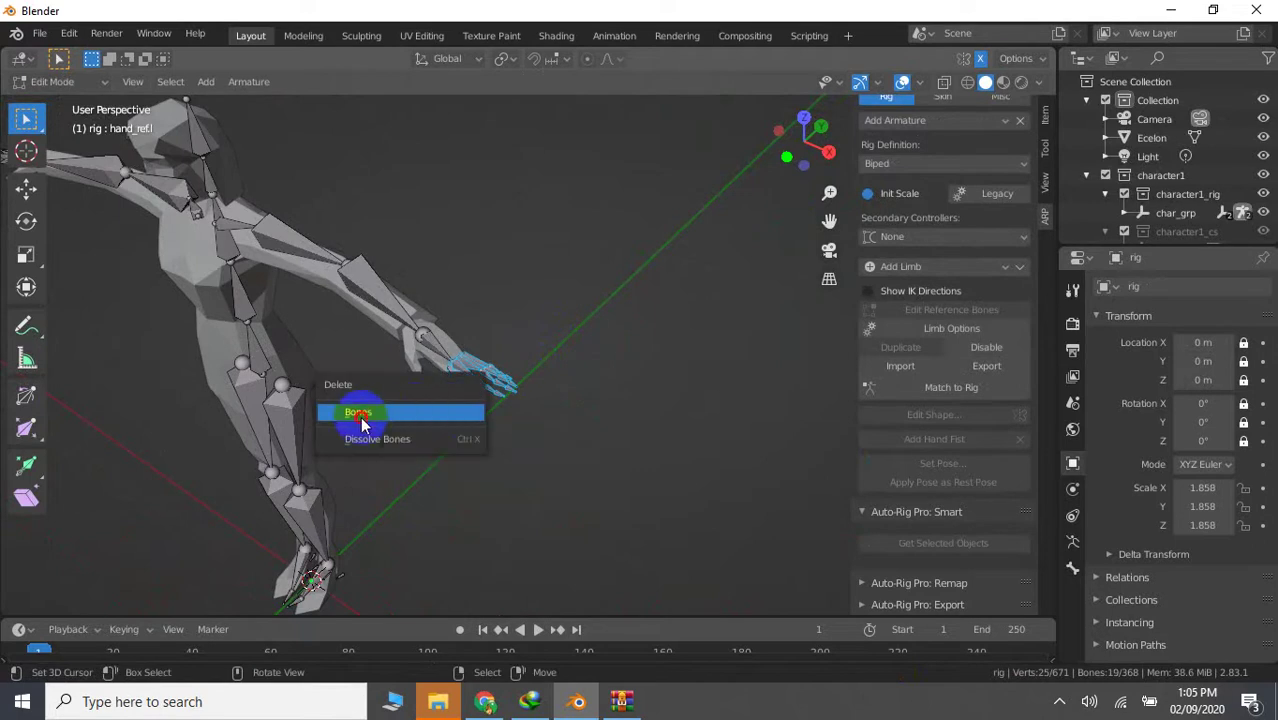
pyautogui.click(361, 424)
# Select the left toe and foot bones and move the foot bone along X
pyautogui.moveTo(456, 423)
pyautogui.mouseDown(button='middle')
pyautogui.moveTo(575, 403)
pyautogui.moveTo(542, 346)
pyautogui.moveTo(501, 460)
pyautogui.moveTo(475, 487)
pyautogui.mouseUp(button='middle')
pyautogui.click(481, 472)
pyautogui.scroll(4, 499, 423)
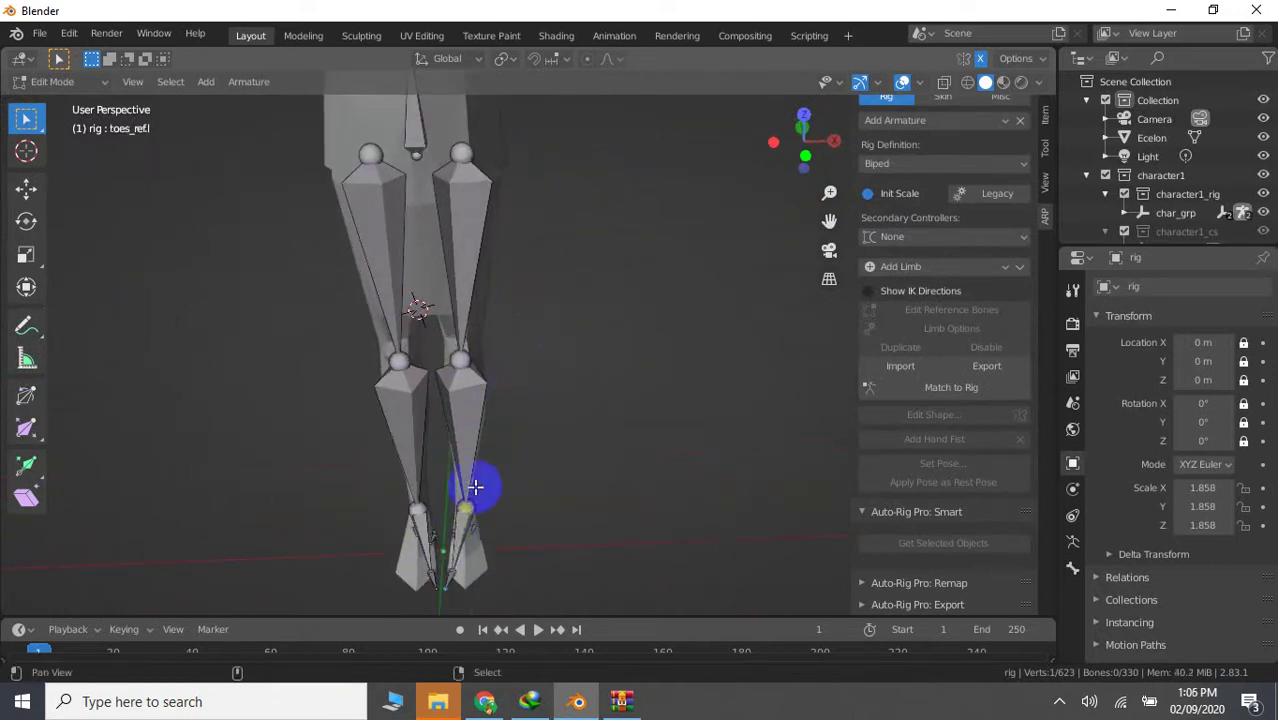
pyautogui.click(453, 574)
pyautogui.press('g')
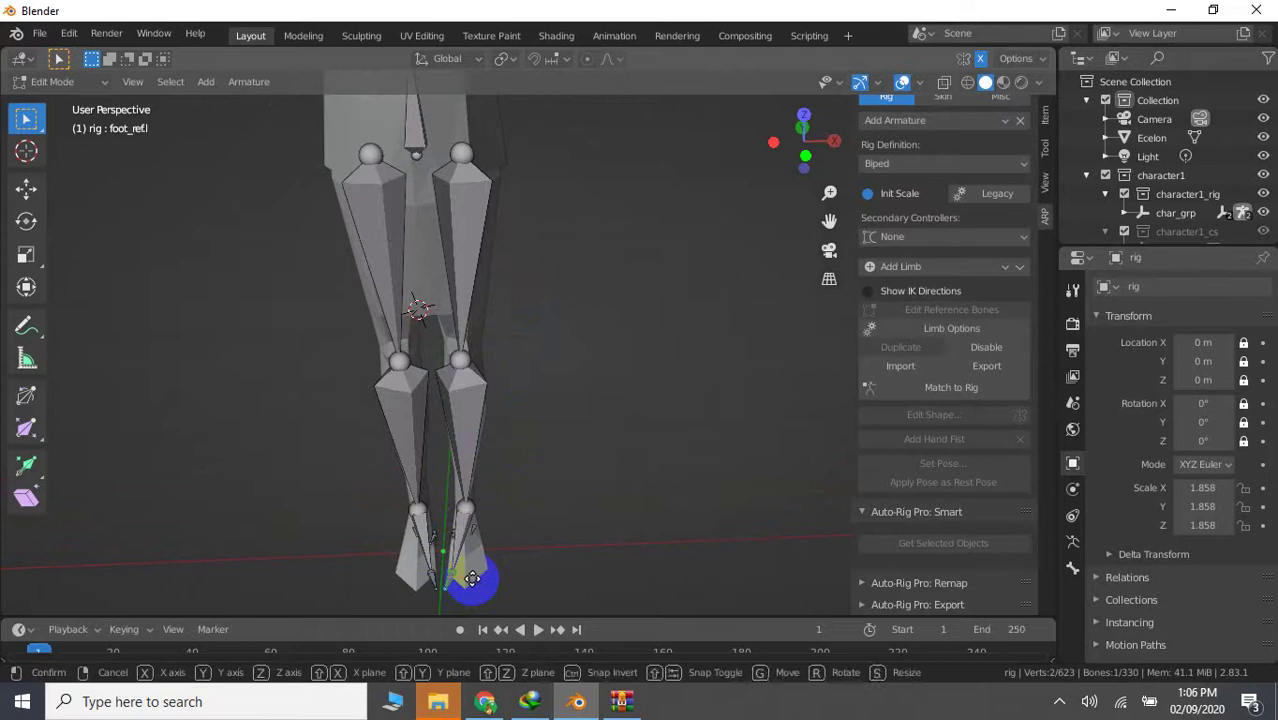
pyautogui.press('x')
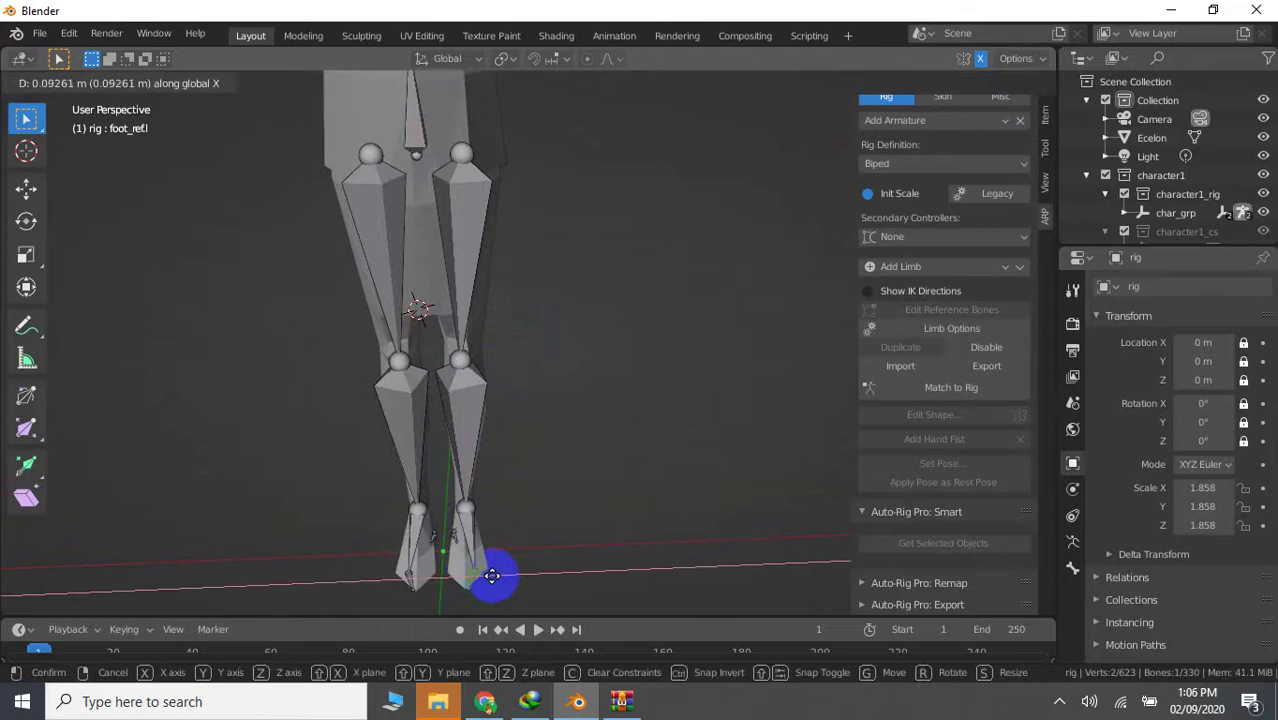
pyautogui.click(492, 576)
# Rotate the left foot bone into place and generate the control rig with Match to Rig
pyautogui.press('r')
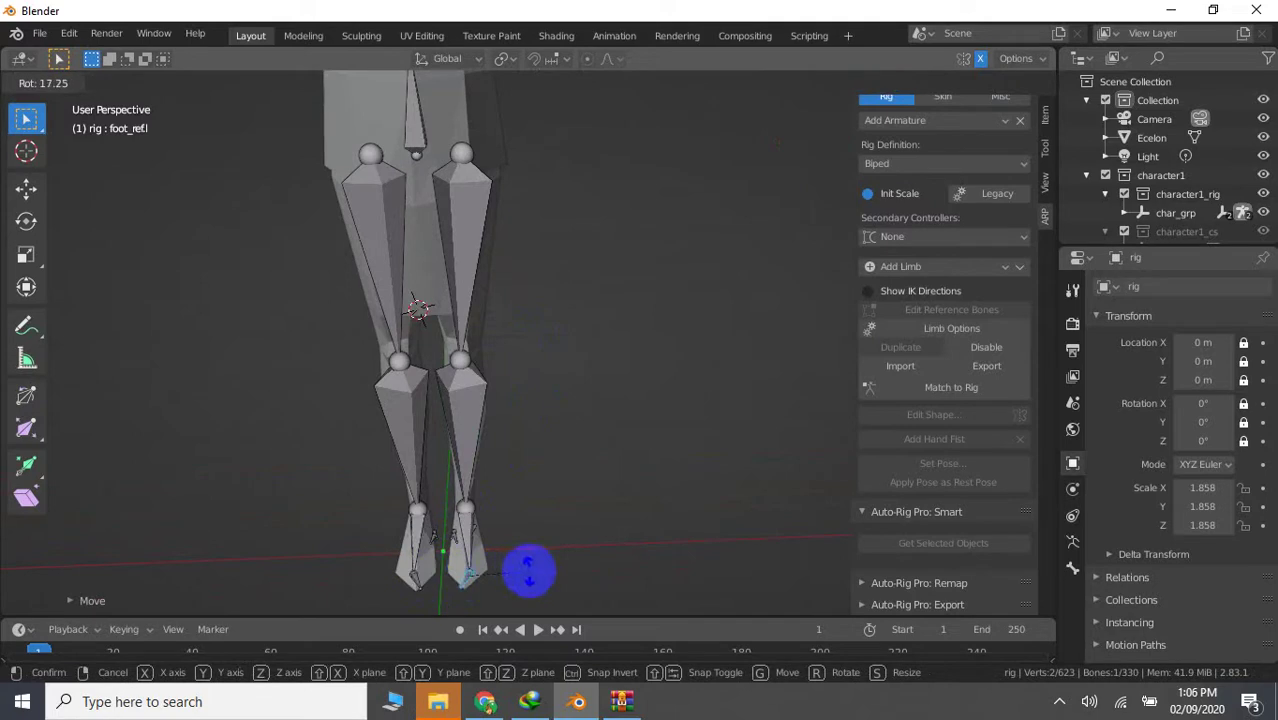
pyautogui.click(467, 572)
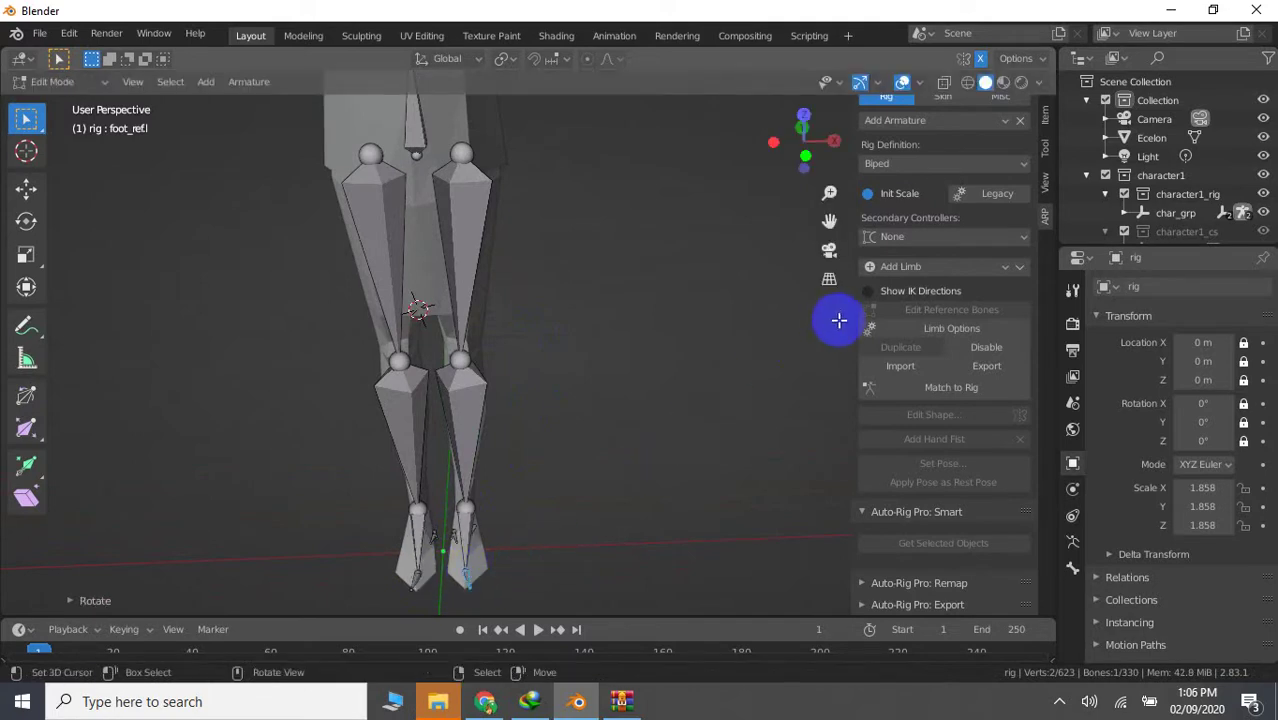
pyautogui.click(900, 387)
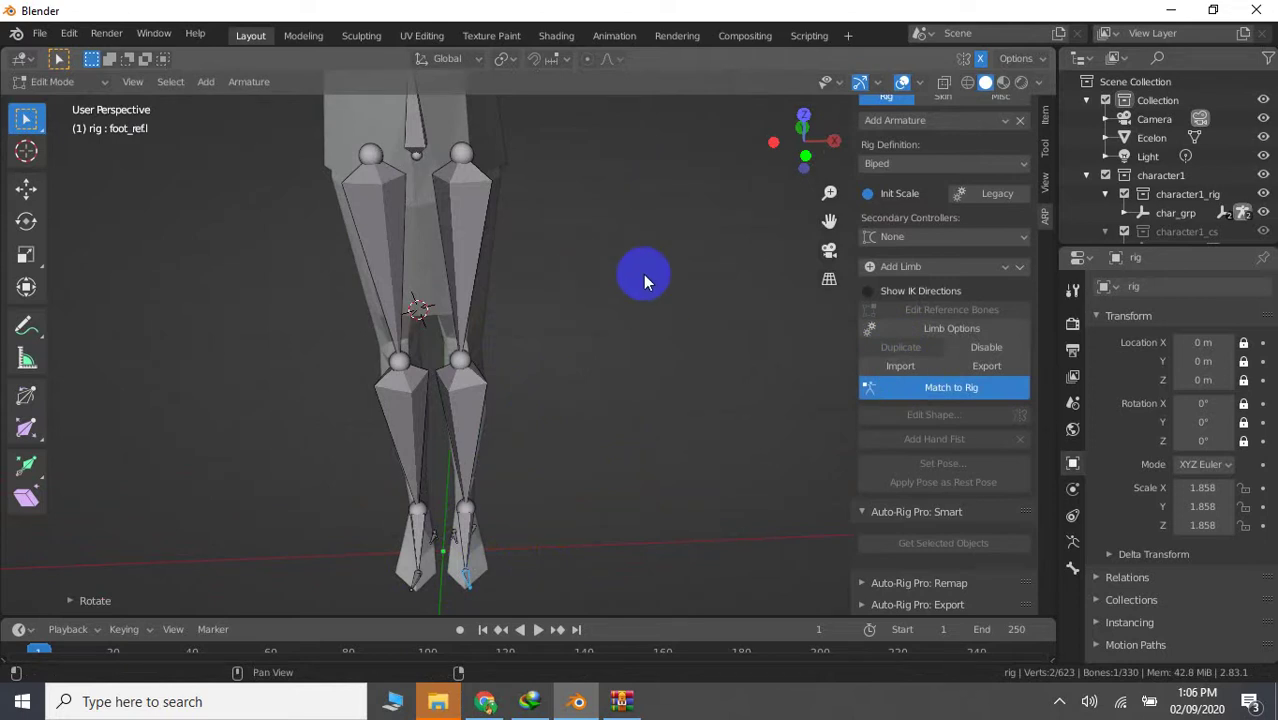
# Show the ARP Skin bind options and try binding with only character1 selected, dismissing the error
pyautogui.scroll(5, 643, 273)
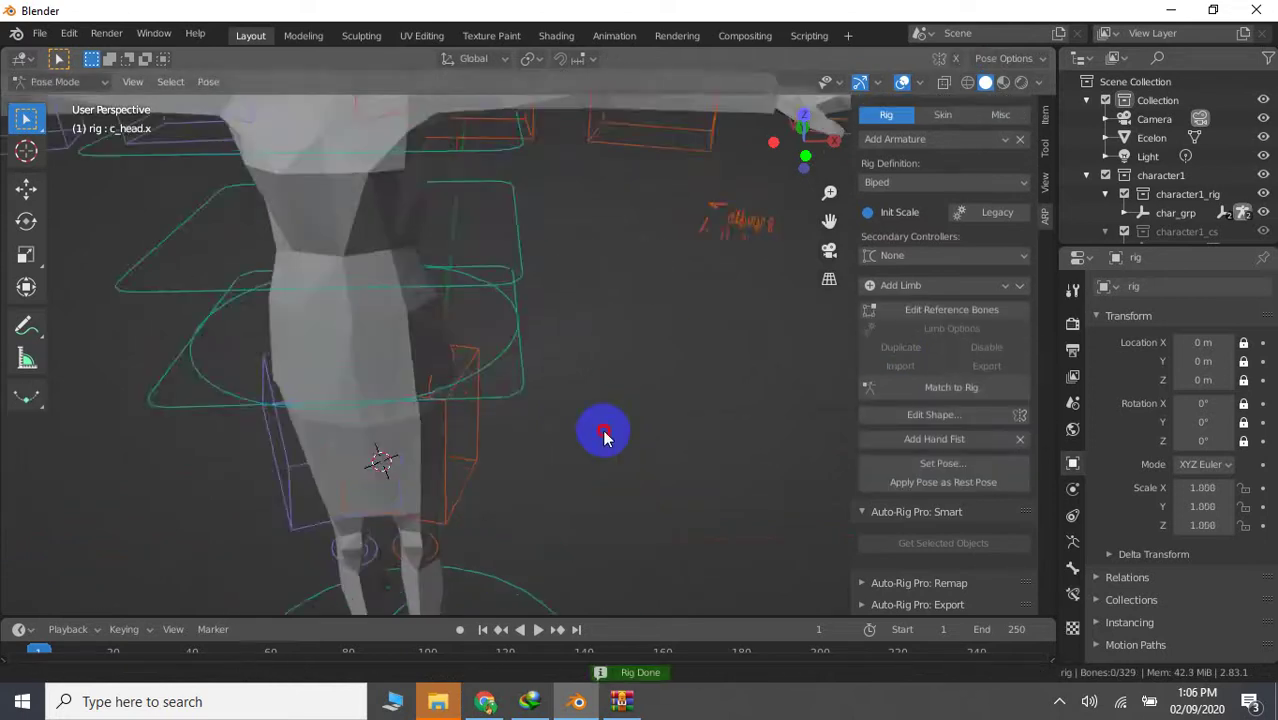
pyautogui.moveTo(601, 433)
pyautogui.mouseDown(button='middle')
pyautogui.moveTo(620, 405)
pyautogui.moveTo(610, 397)
pyautogui.moveTo(662, 409)
pyautogui.mouseUp(button='middle')
pyautogui.scroll(-5, 620, 405)
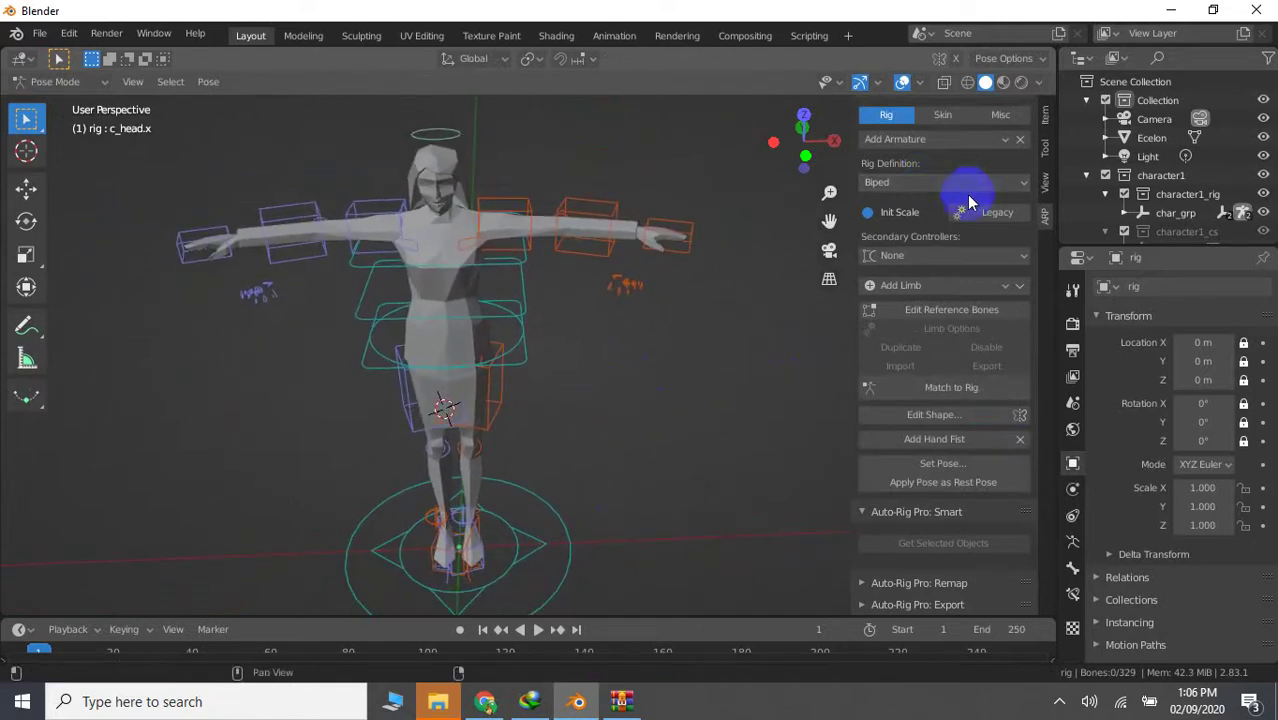
pyautogui.click(941, 116)
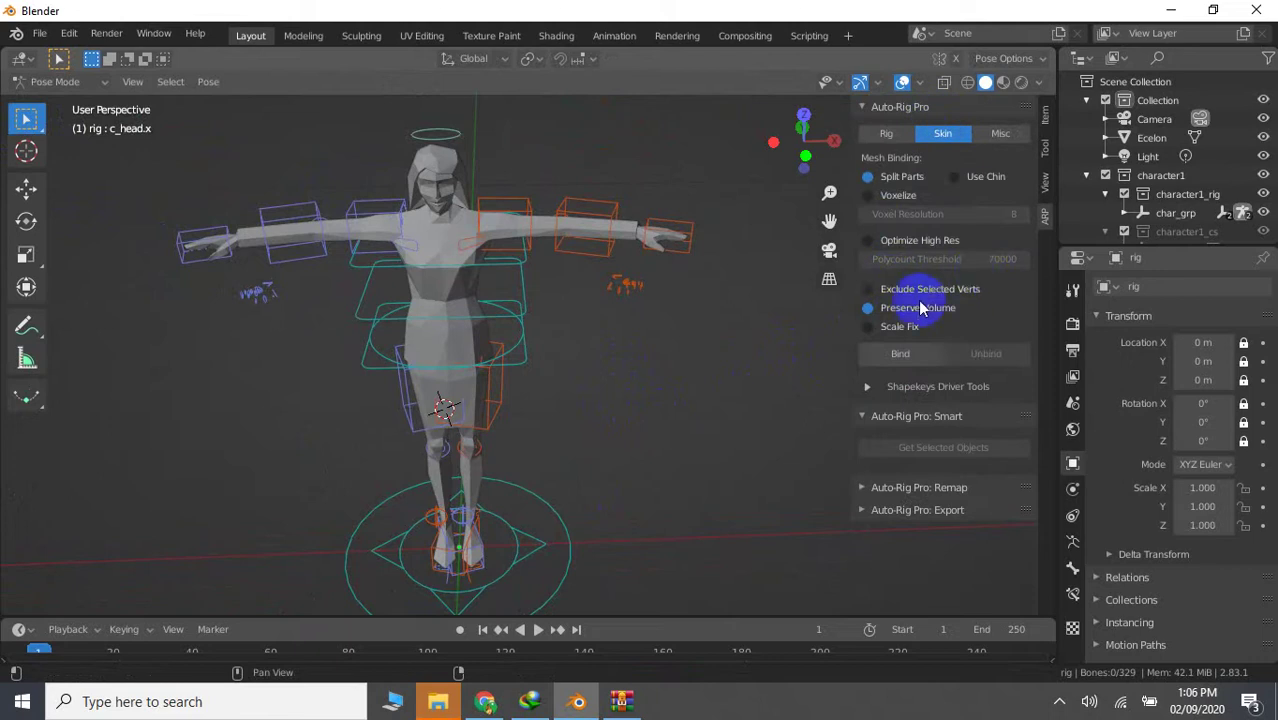
pyautogui.click(1088, 175)
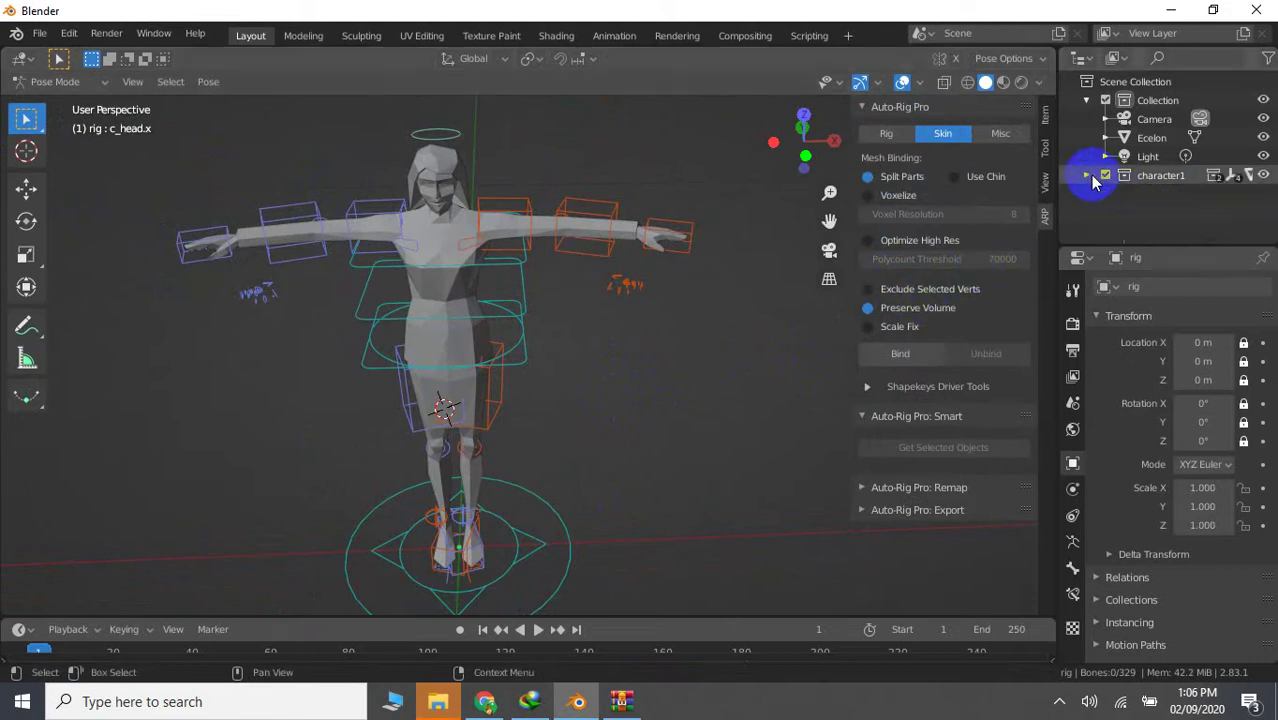
pyautogui.click(1145, 178)
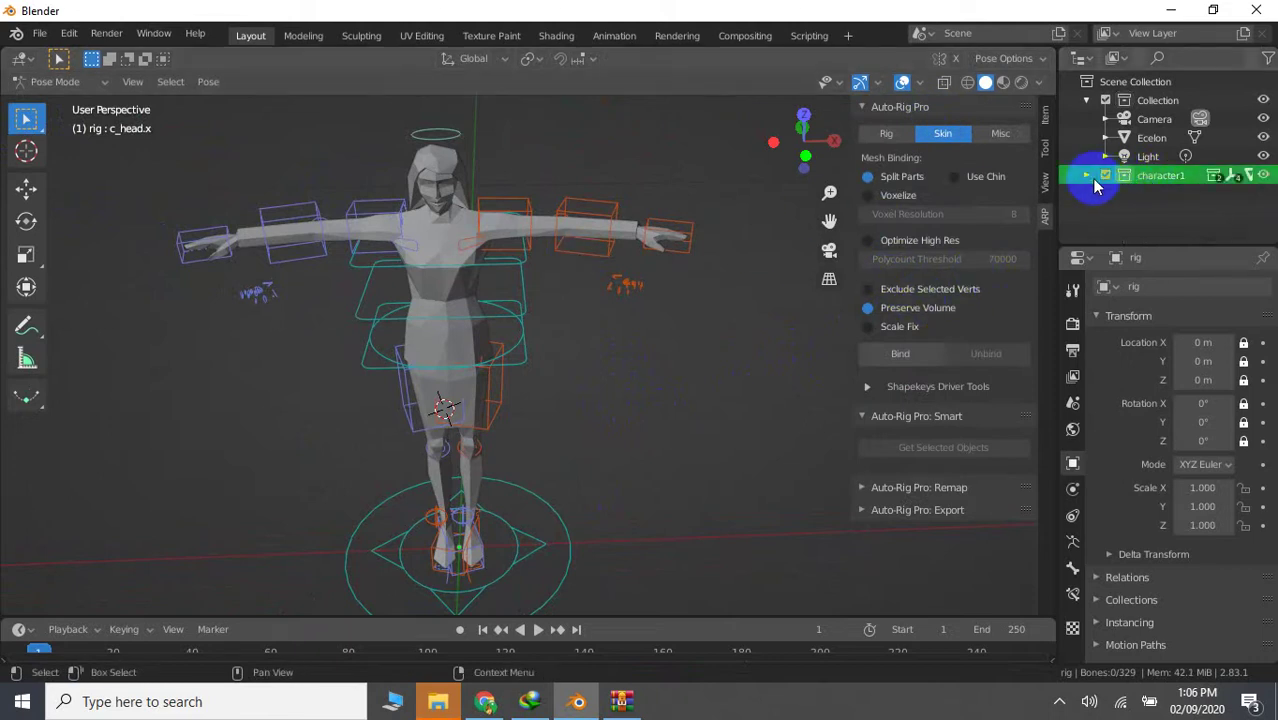
pyautogui.click(900, 353)
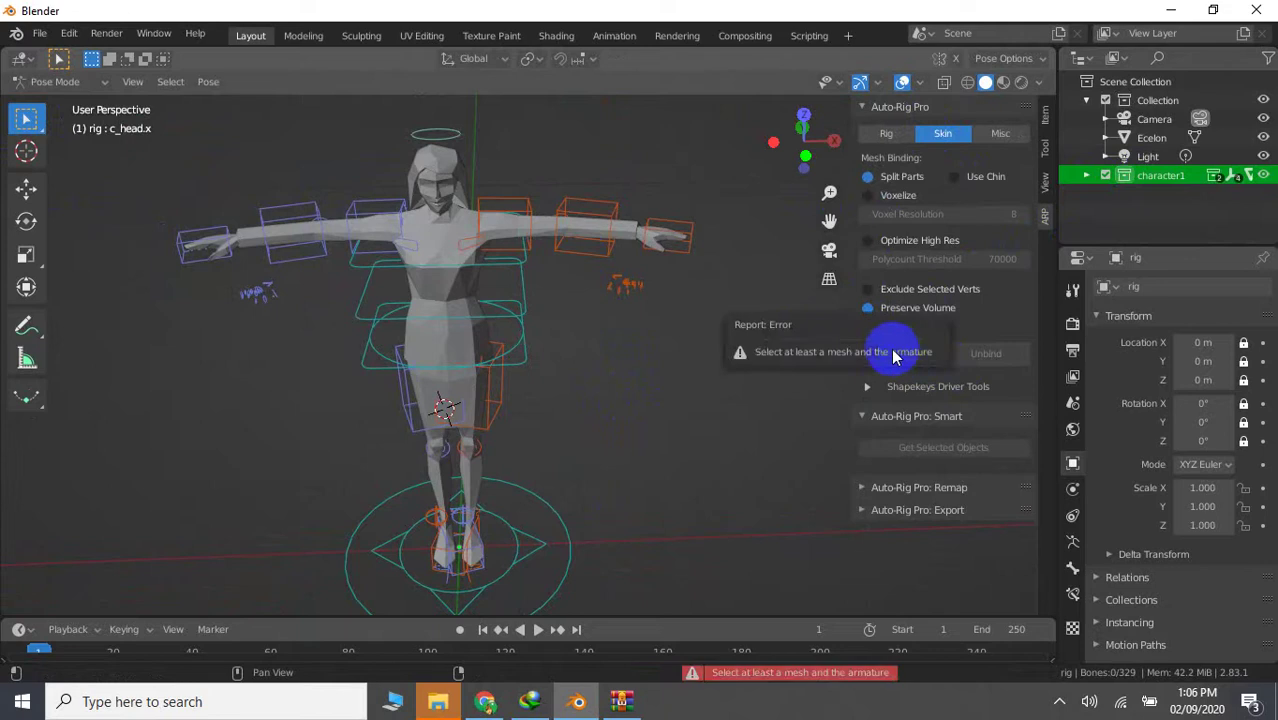
pyautogui.click(1105, 177)
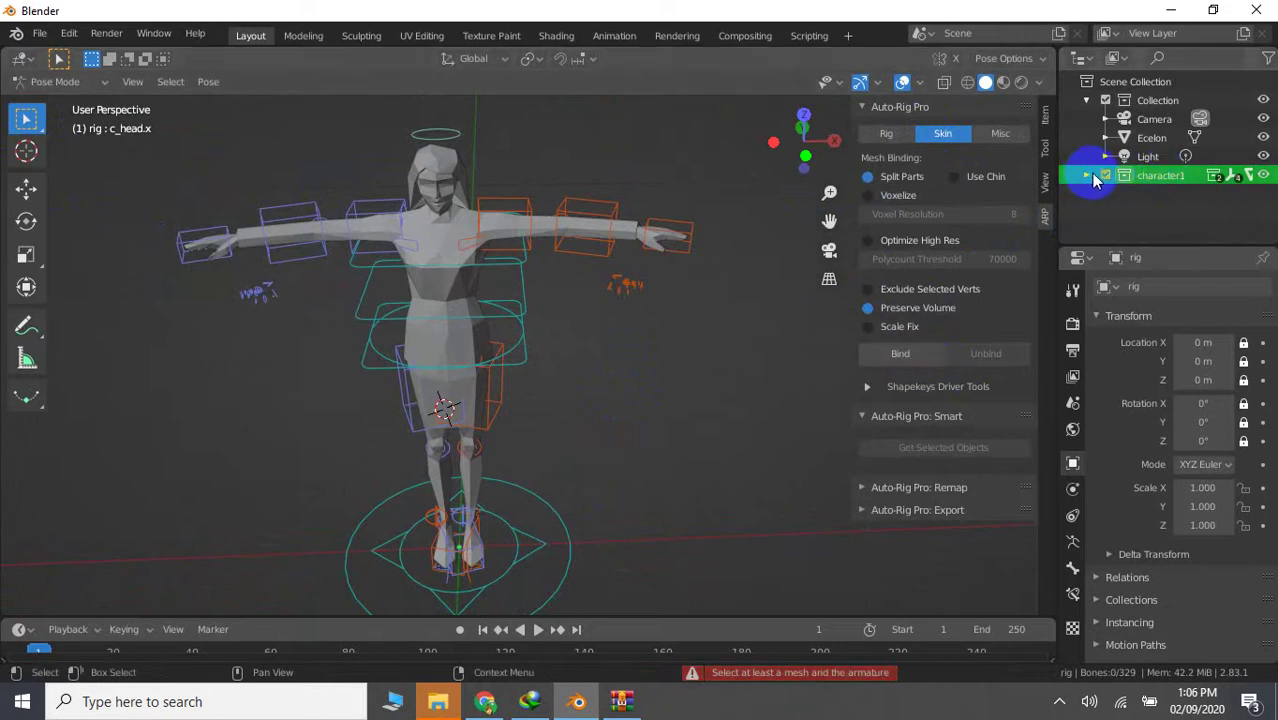
# Select the character1 rig together with the Ecelon mesh in the outliner
pyautogui.click(1130, 137)
pyautogui.keyDown('shift'); pyautogui.click(1148, 178); pyautogui.keyUp('shift')
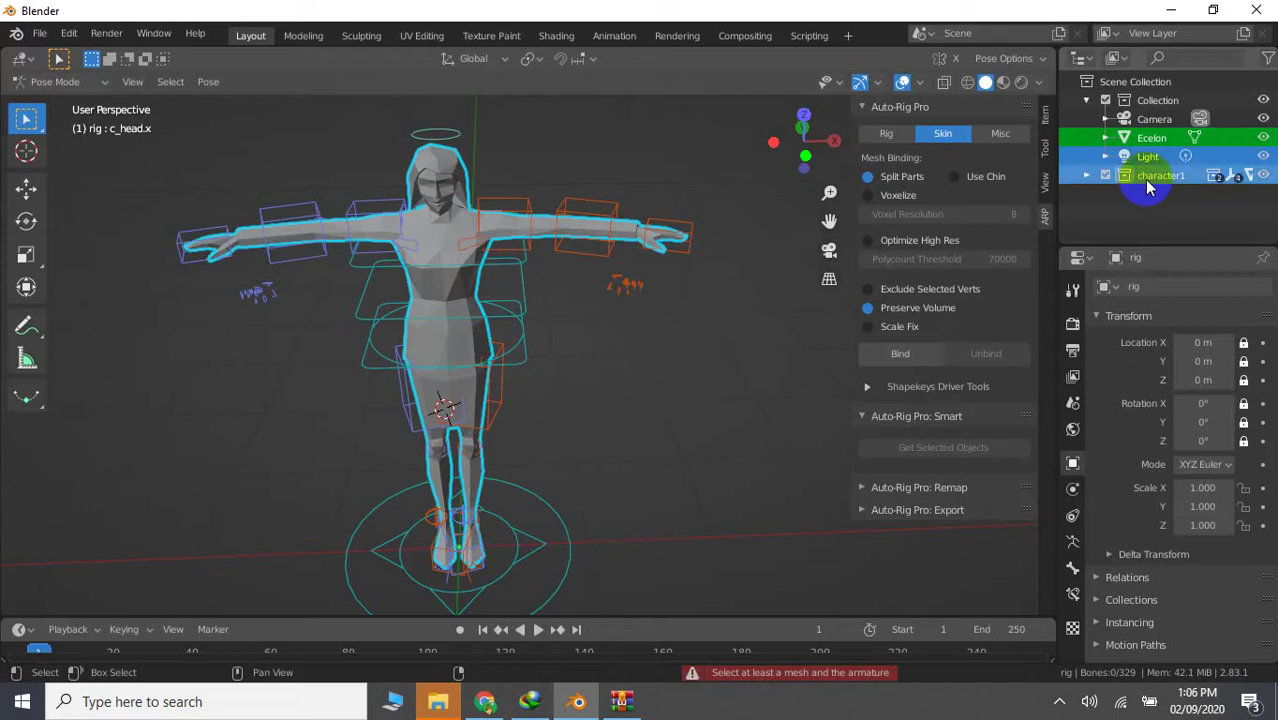
pyautogui.click(1150, 177)
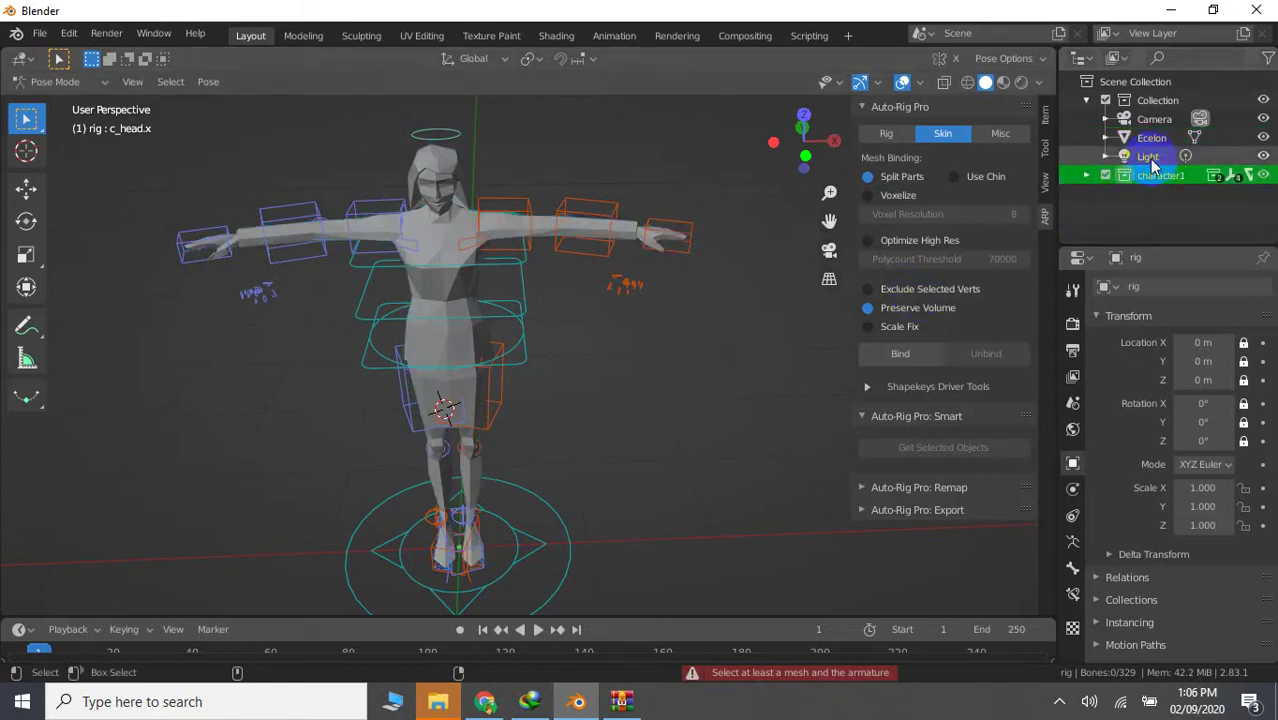
pyautogui.keyDown('ctrl'); pyautogui.click(1150, 138); pyautogui.keyUp('ctrl')
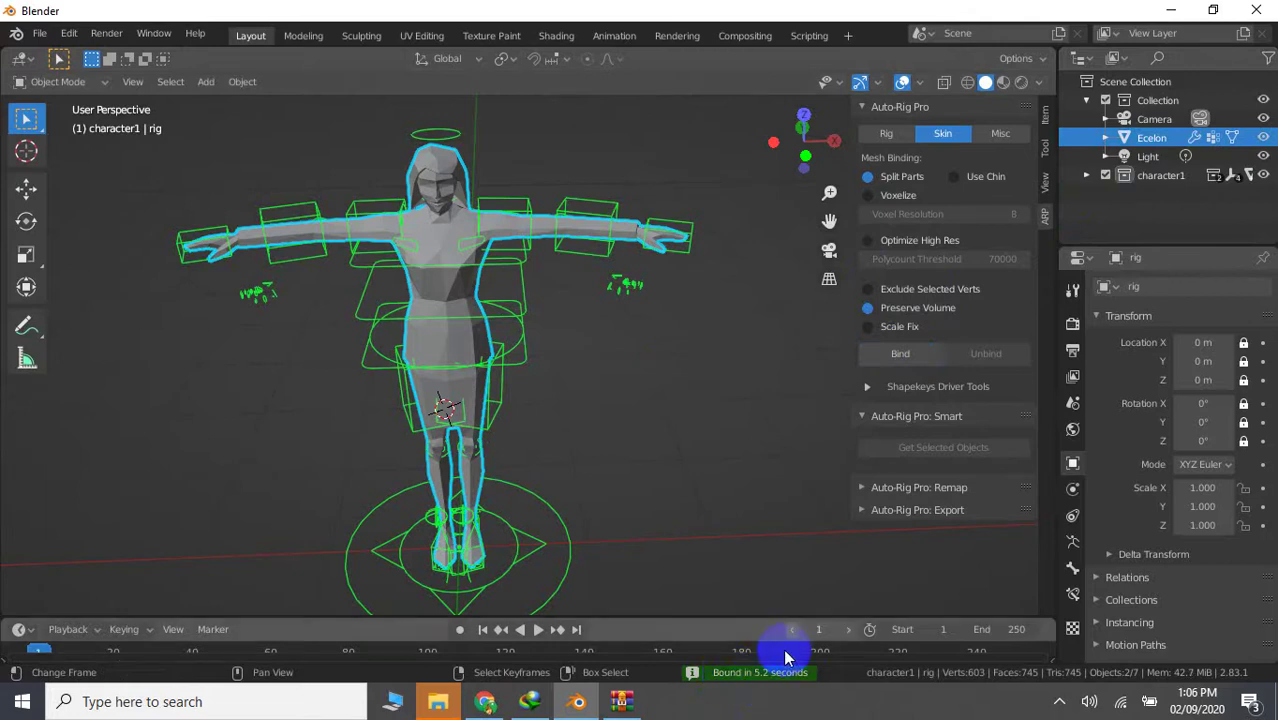
# Run Check Rig and Fix Rig to disable limb stretches and Preserve Volume, then open Export FBX
pyautogui.click(858, 512)
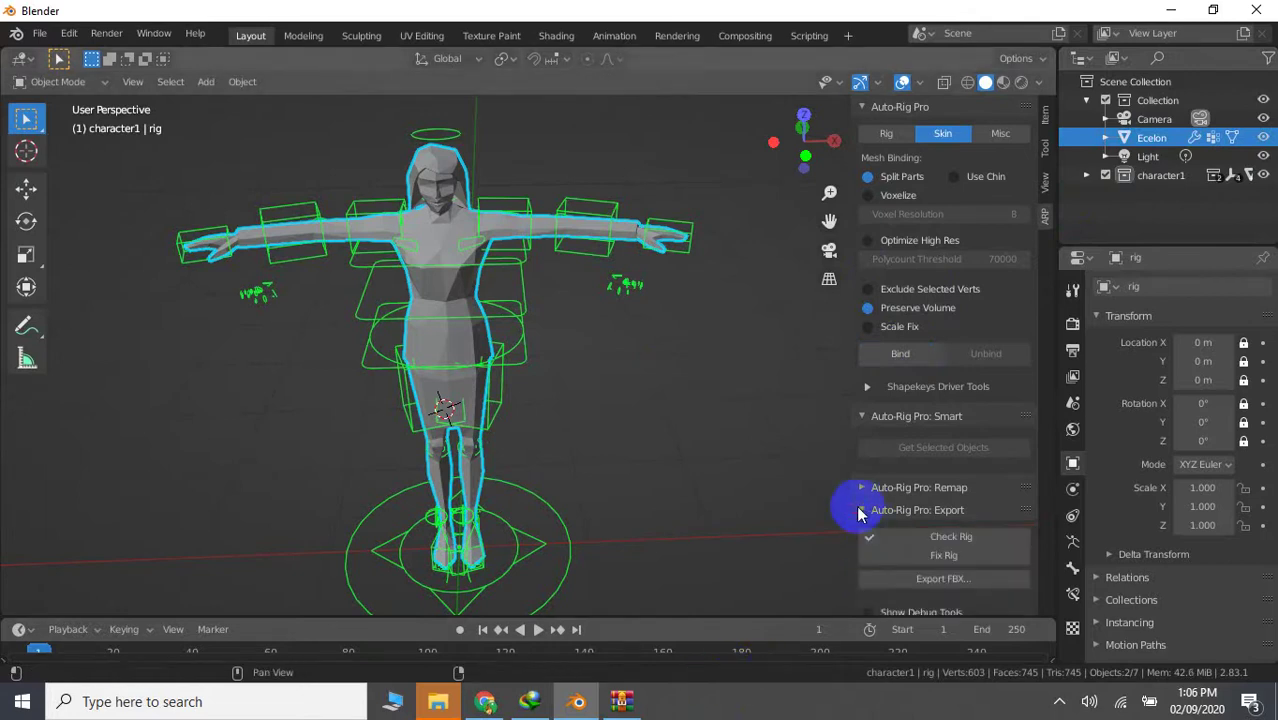
pyautogui.click(900, 537)
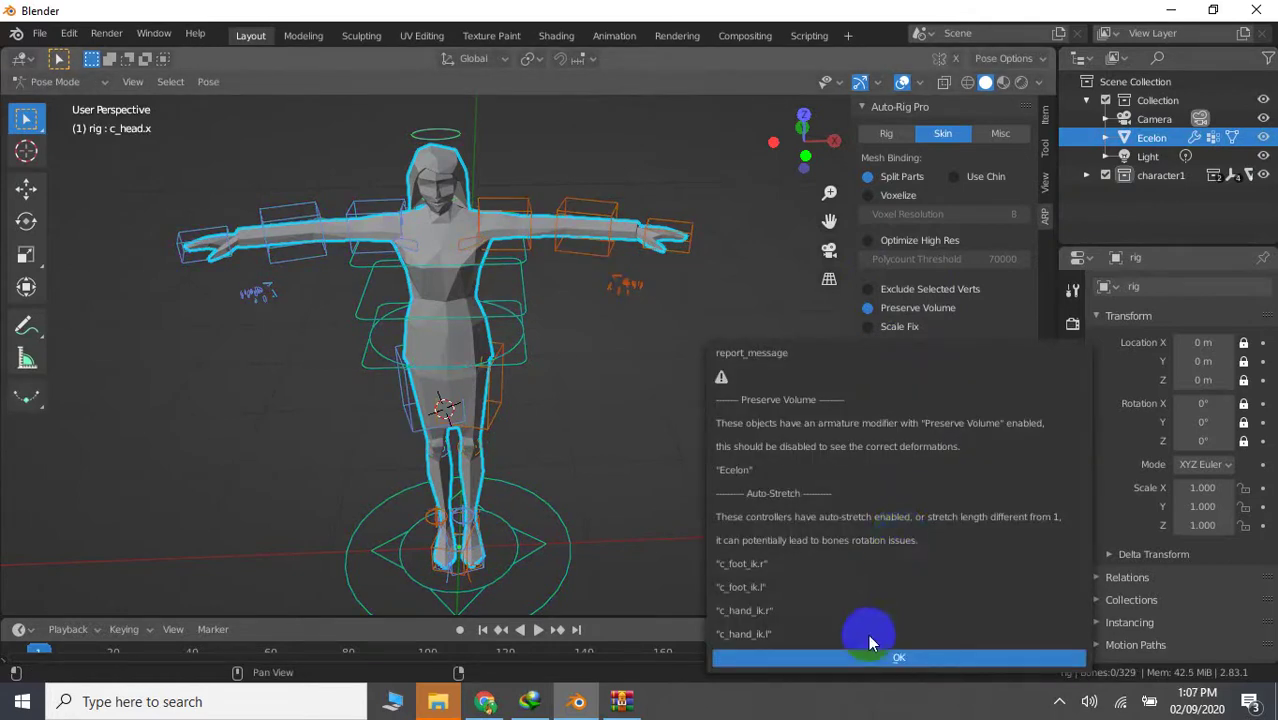
pyautogui.click(870, 656)
pyautogui.click(912, 560)
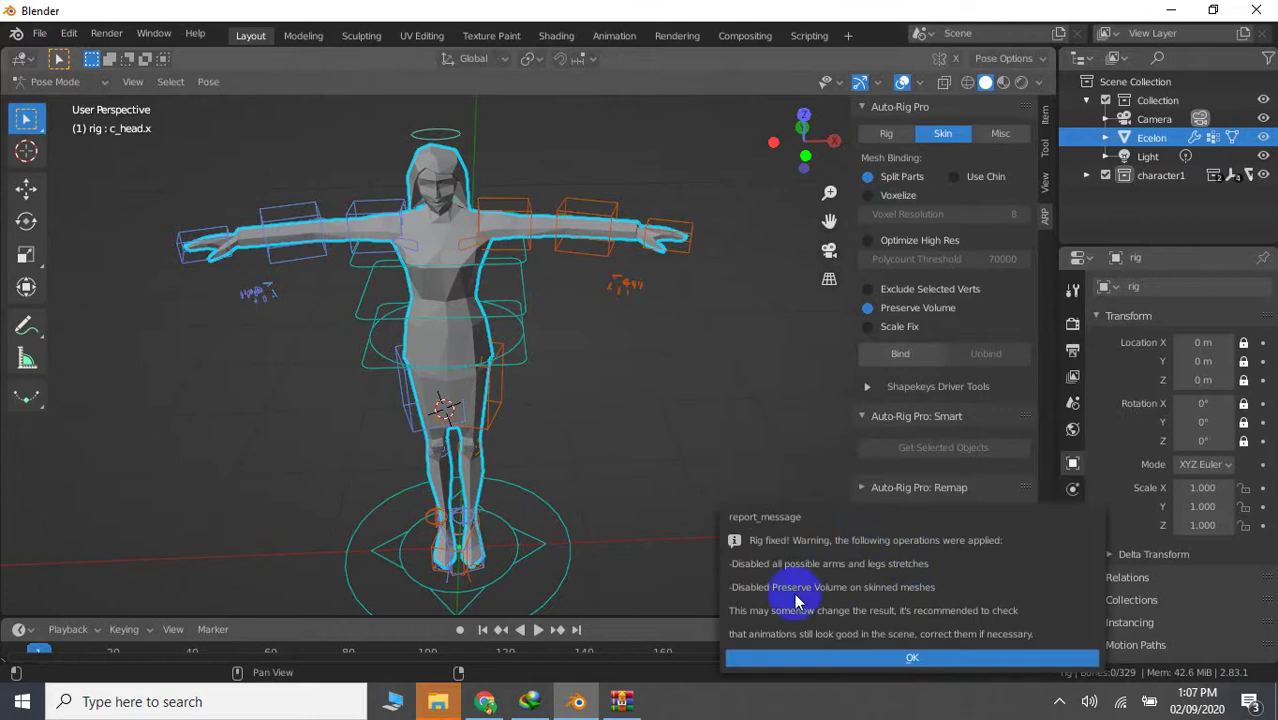
pyautogui.click(827, 657)
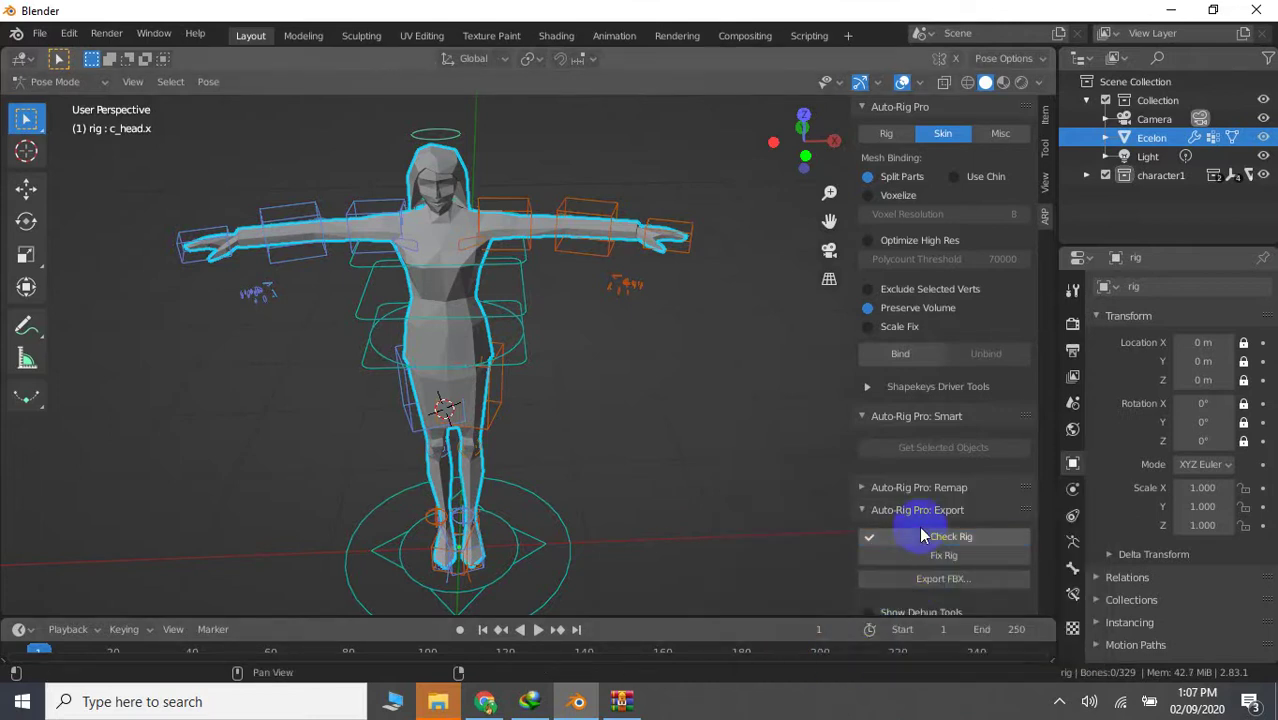
pyautogui.click(922, 537)
pyautogui.click(853, 592)
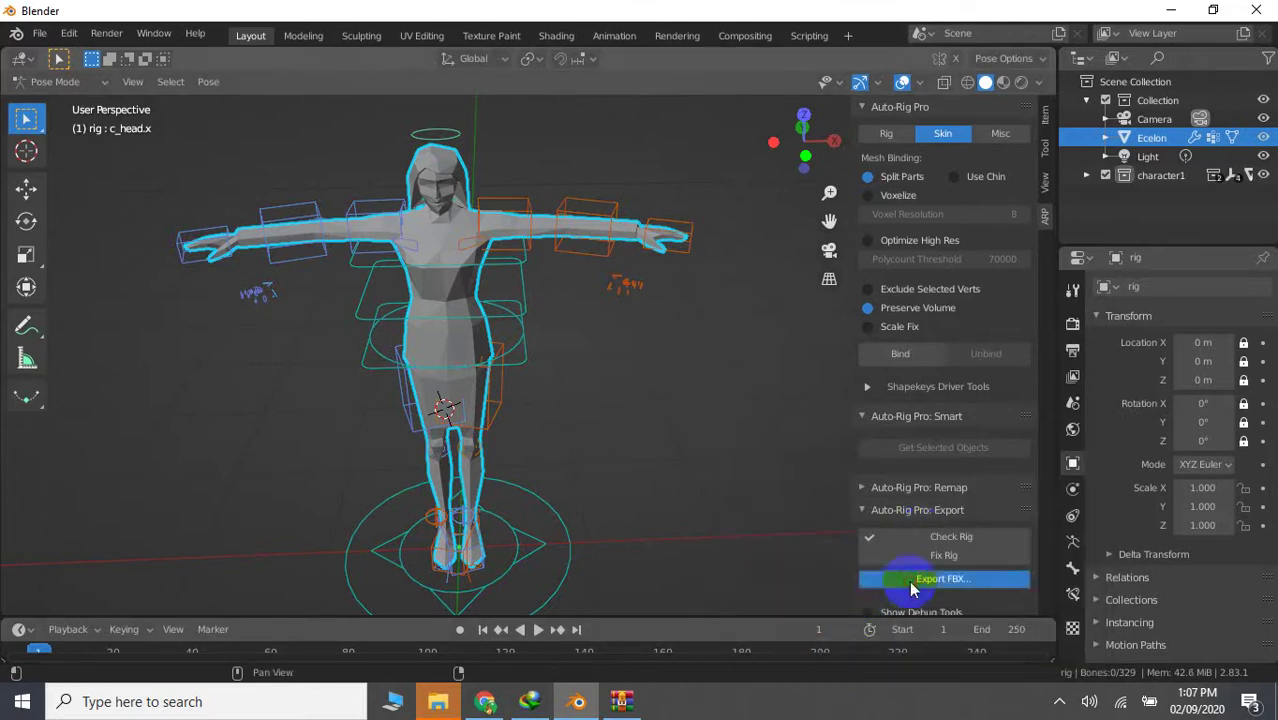
pyautogui.click(912, 588)
# Save the Auto-Rig Pro FBX export as WomanFor3DX.fbx in the recent Woman folder
pyautogui.click(242, 502)
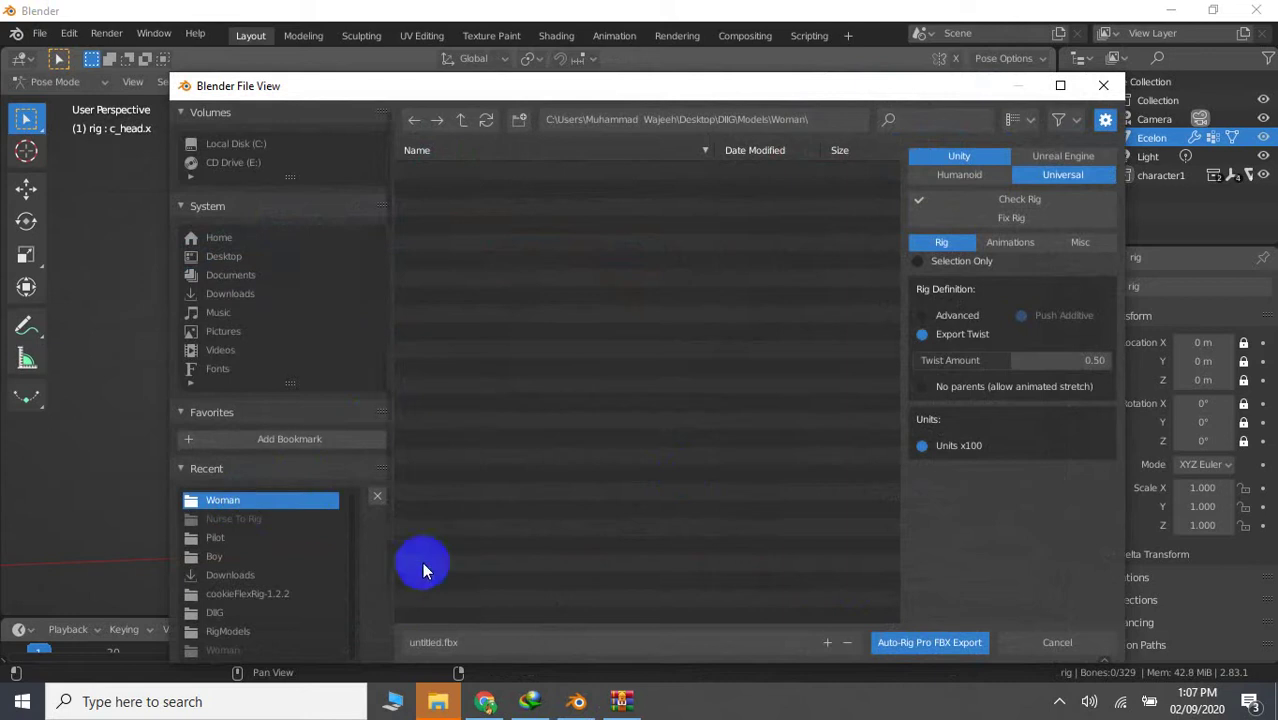
pyautogui.click(491, 632)
pyautogui.write('WomanFor3D')
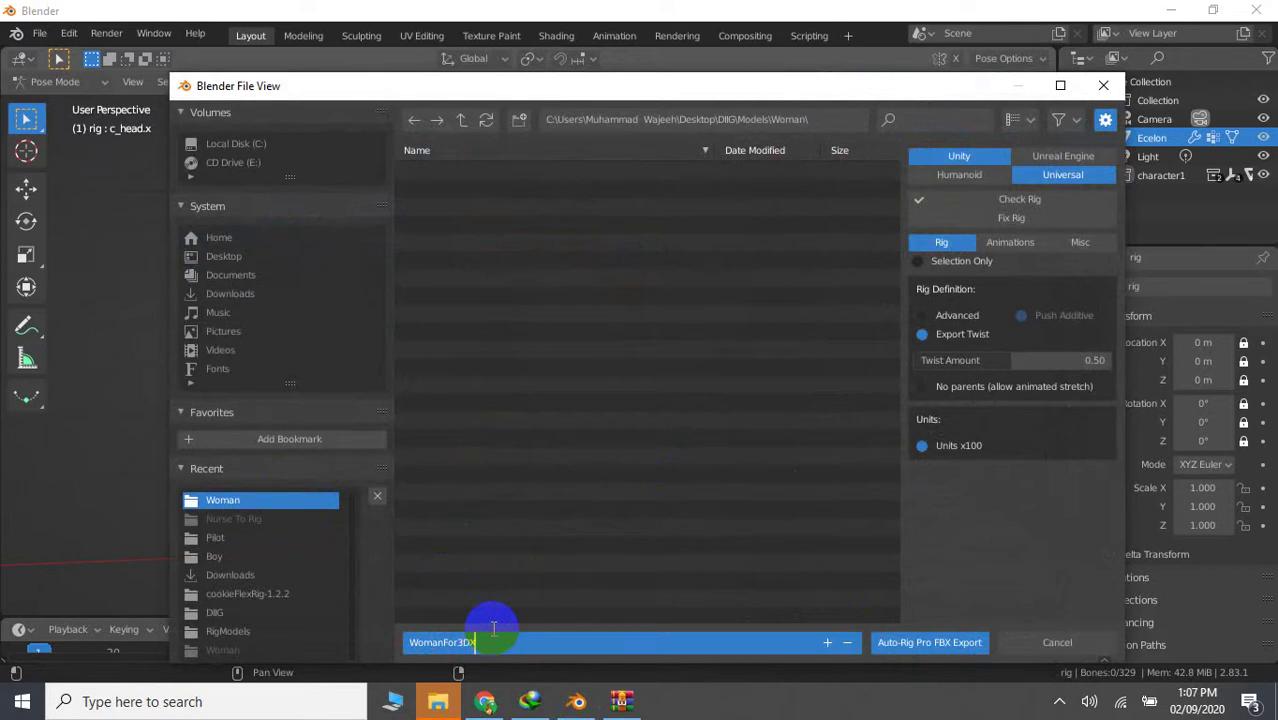
pyautogui.press('Return')
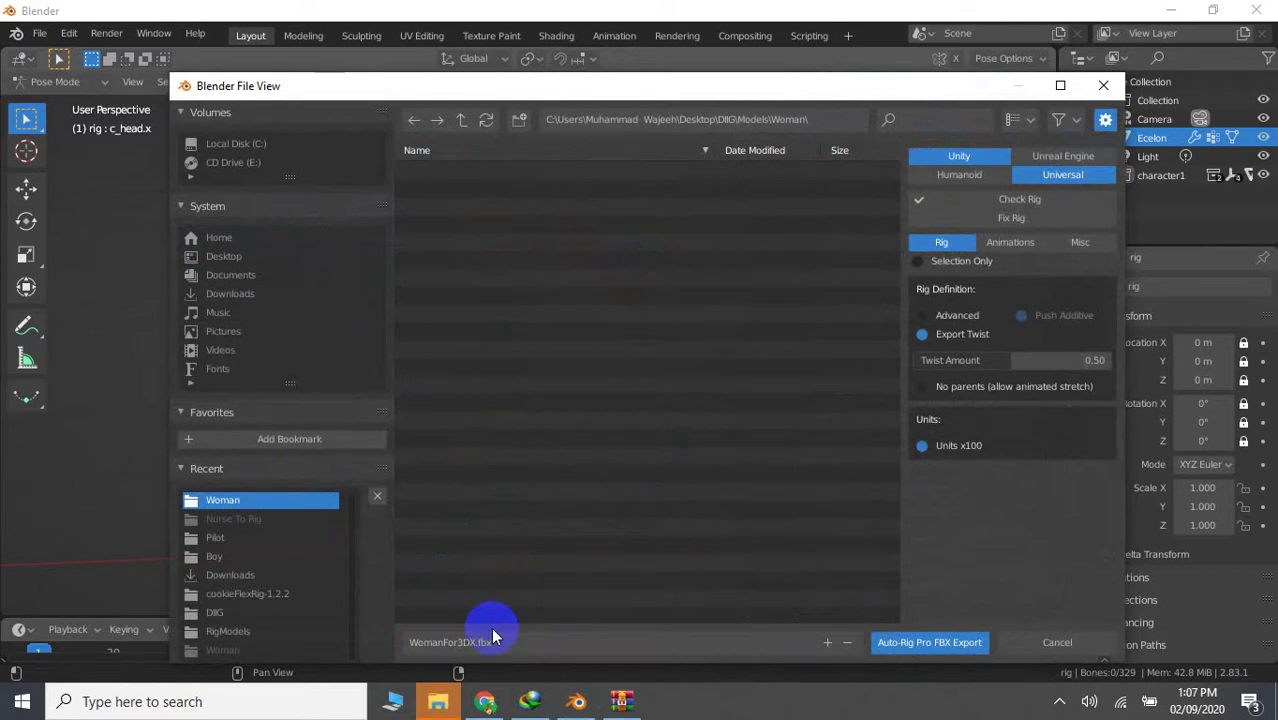
pyautogui.click(897, 645)
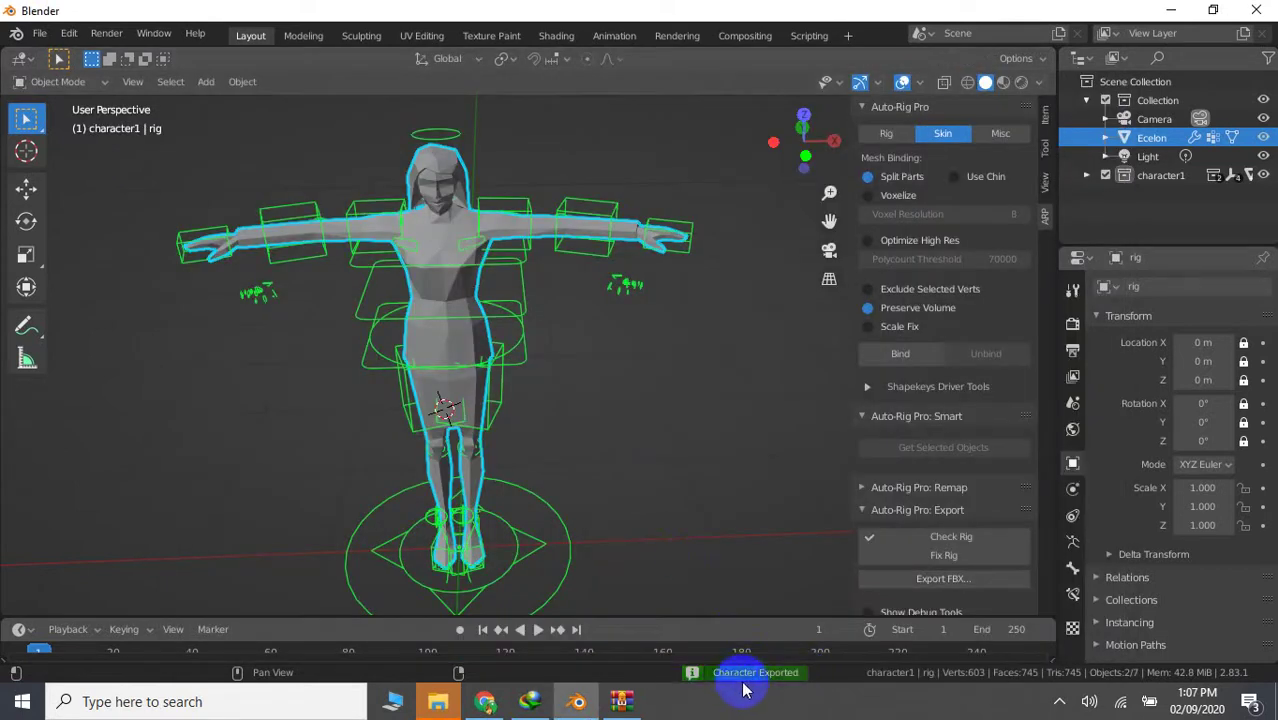
# Search the Start menu for '3dx' and launch iClone 3DXchange v5.52 Pipeline
pyautogui.press('super')
pyautogui.write('3d')
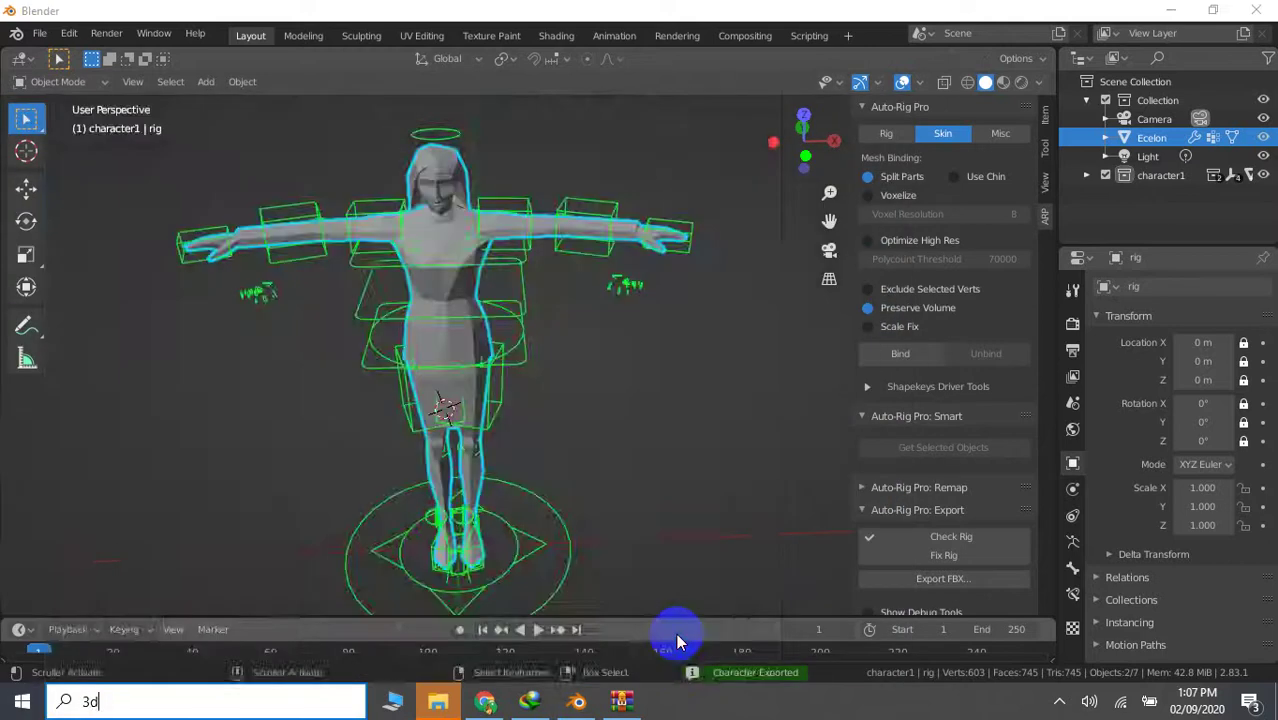
pyautogui.write('x')
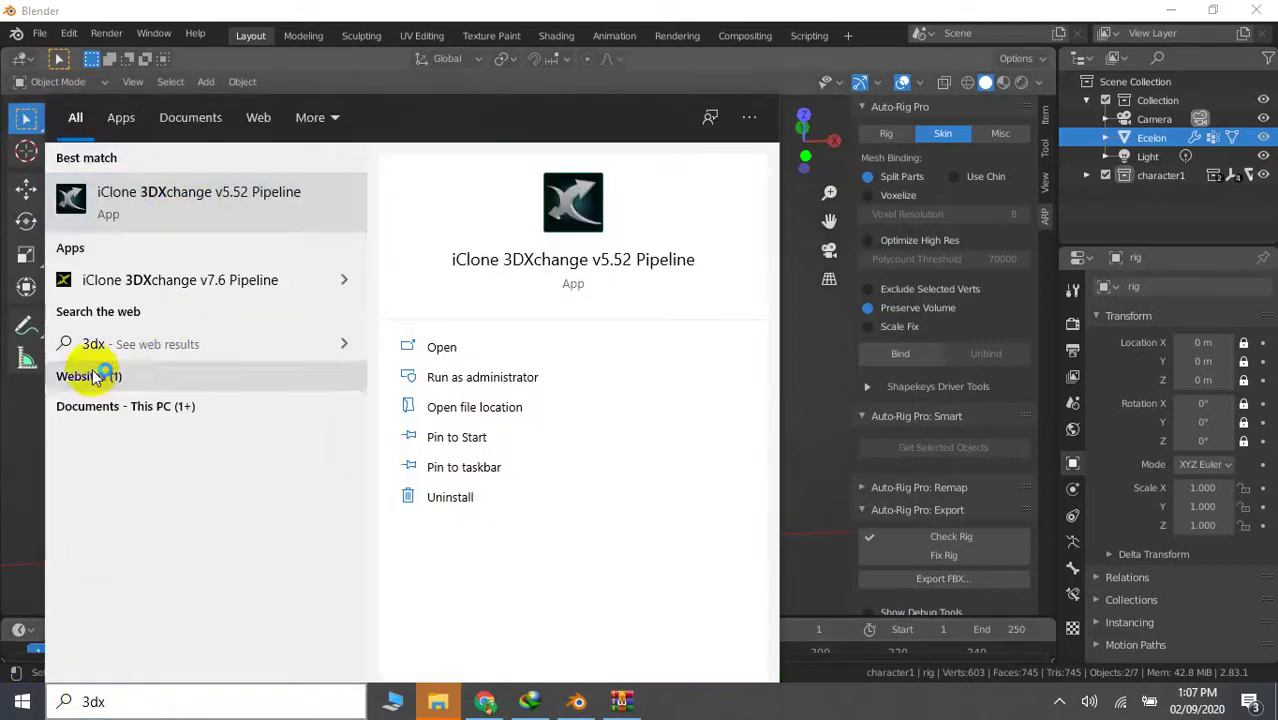
pyautogui.click(14, 705)
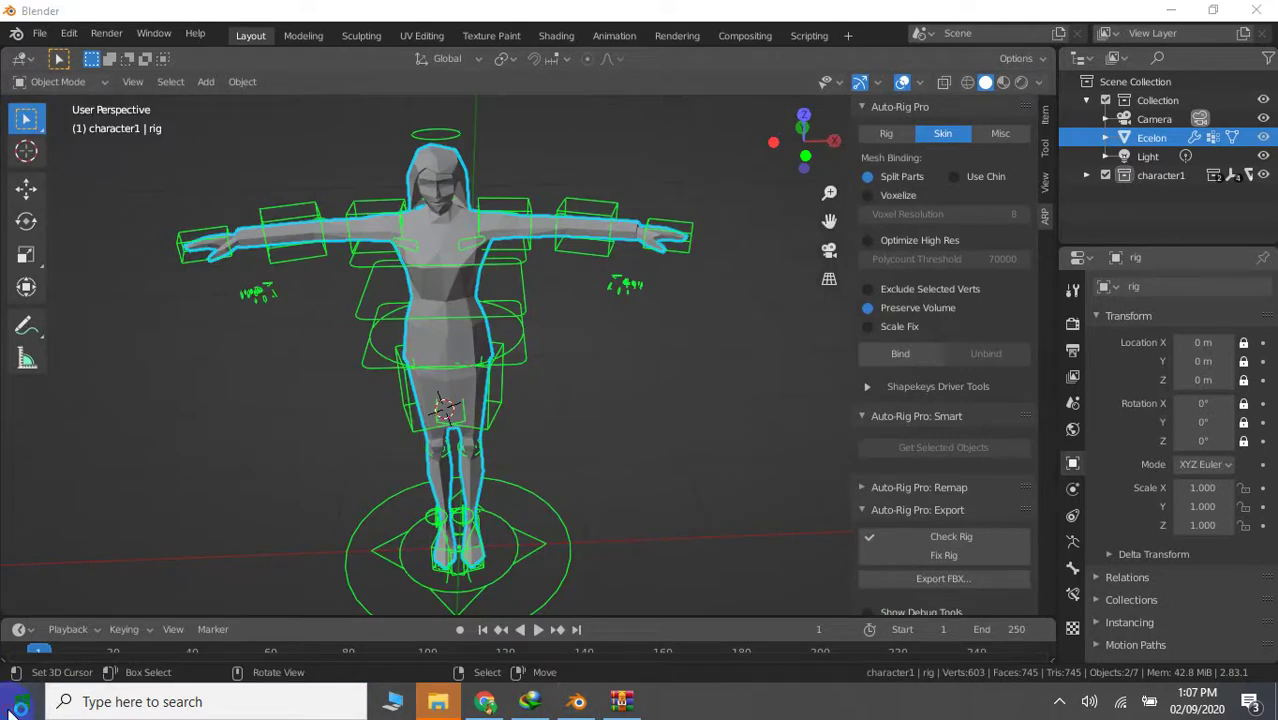
pyautogui.click(12, 708)
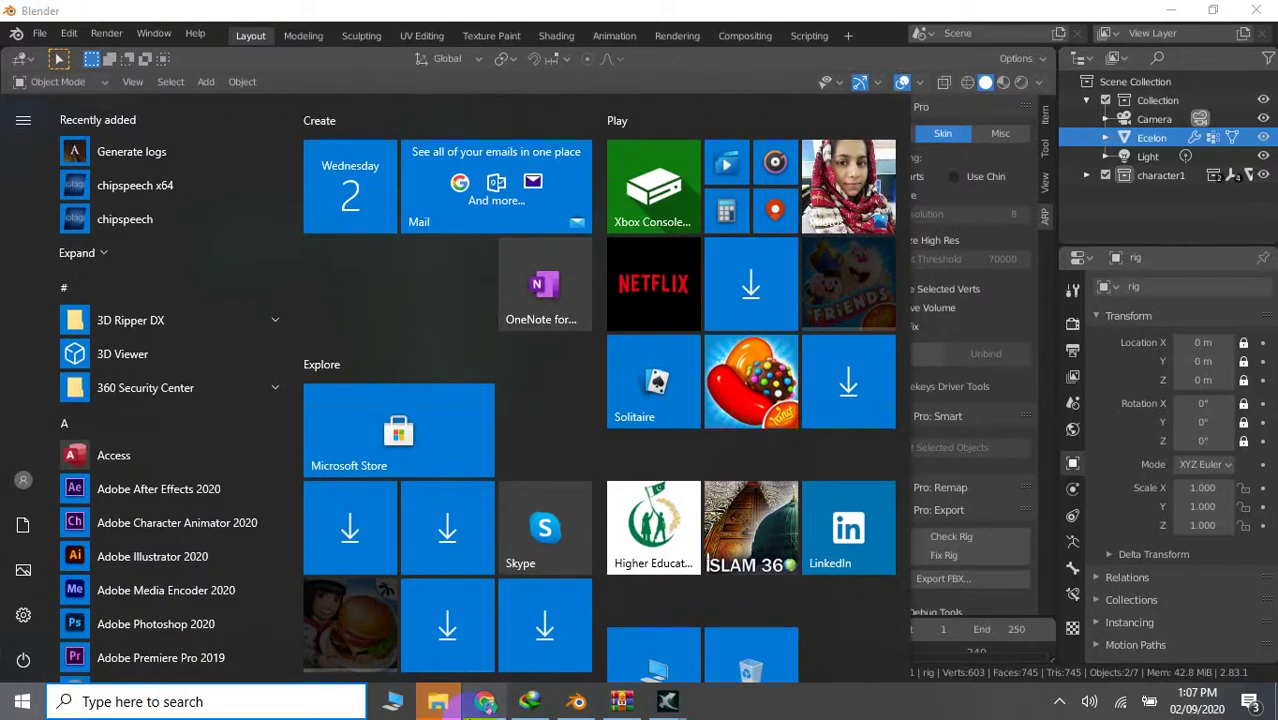
pyautogui.moveTo(667, 701)
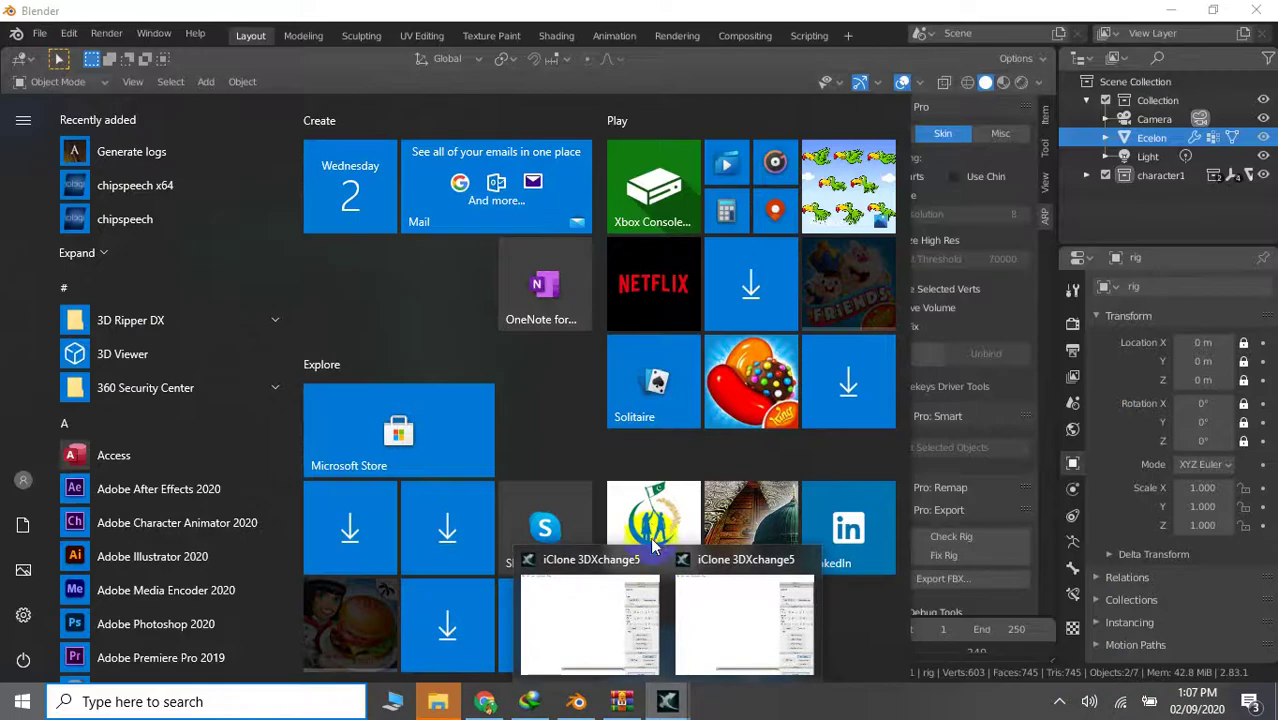
# Close the 3DXchange welcome splash and import WomanFor3DX.fbx from the Woman folder
pyautogui.click(652, 555)
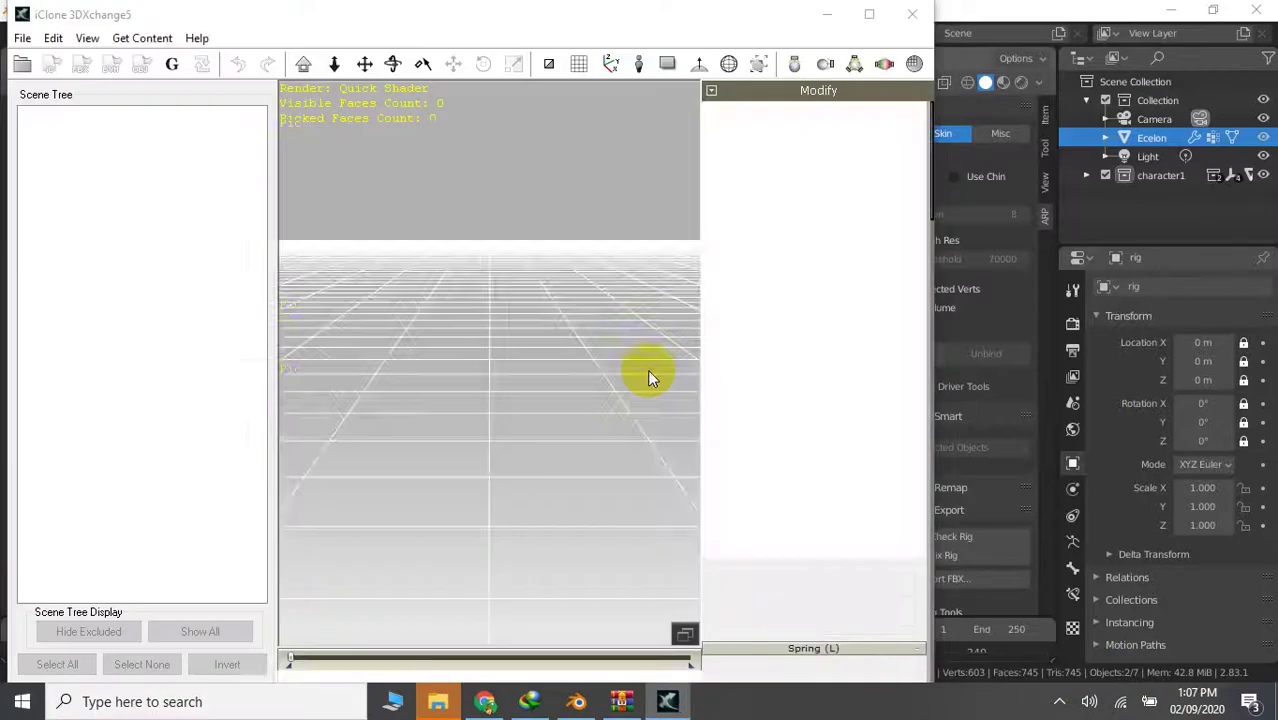
pyautogui.click(270, 496)
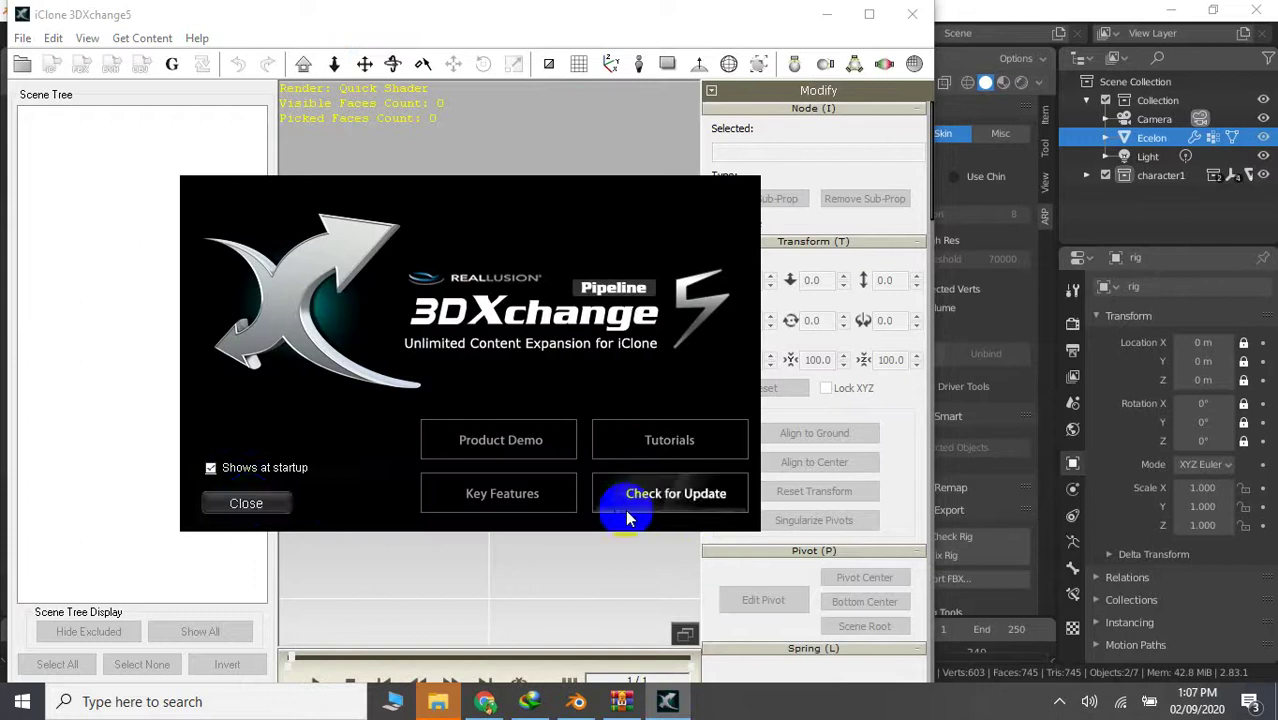
pyautogui.click(248, 503)
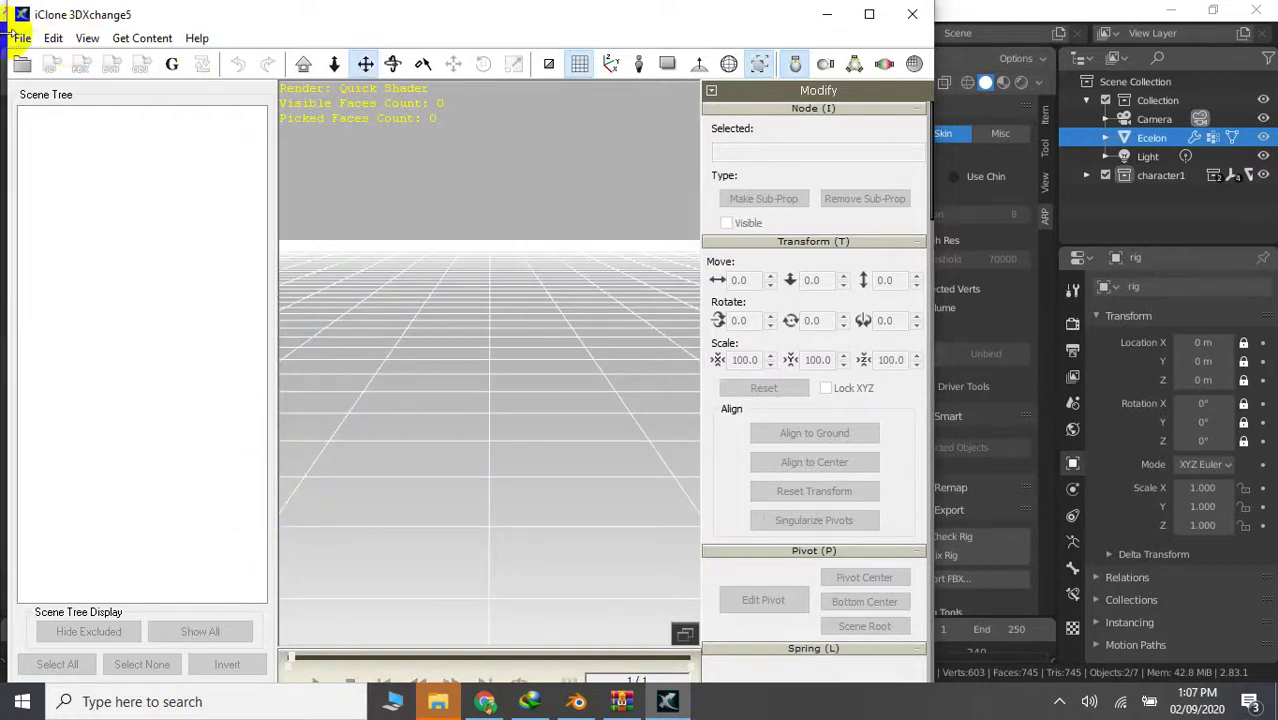
pyautogui.click(22, 40)
pyautogui.click(78, 86)
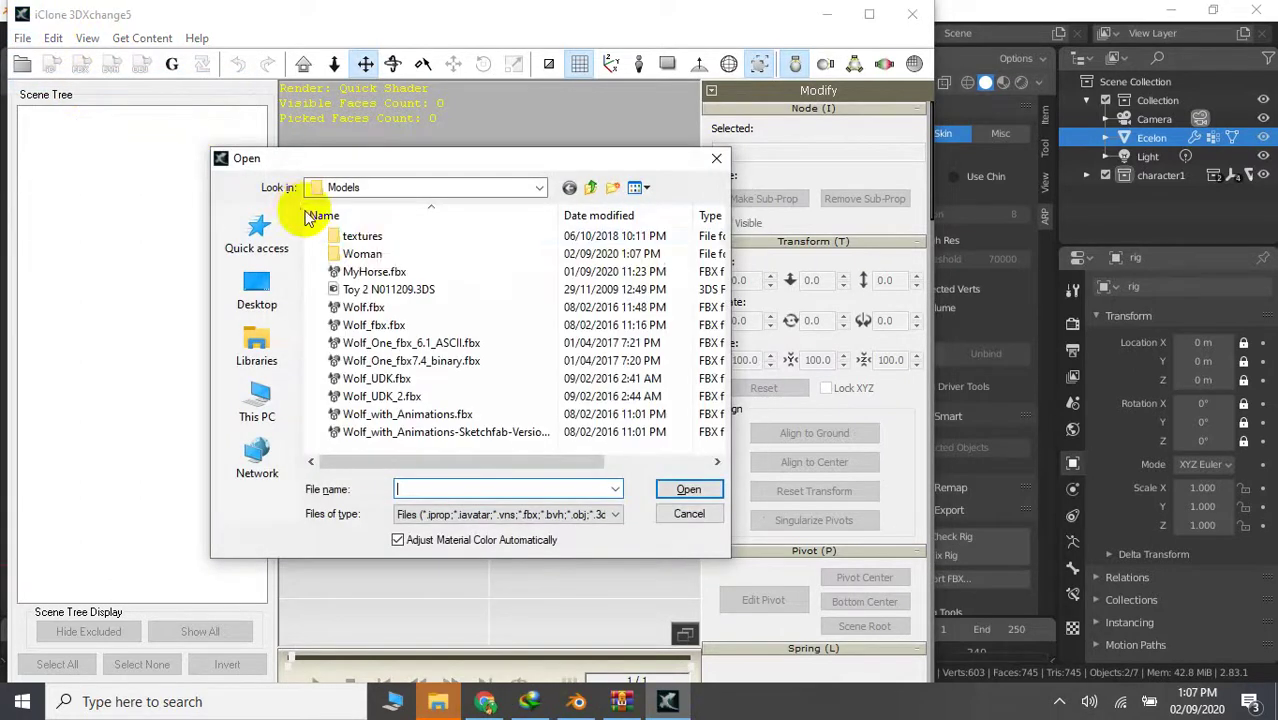
pyautogui.doubleClick(376, 248)
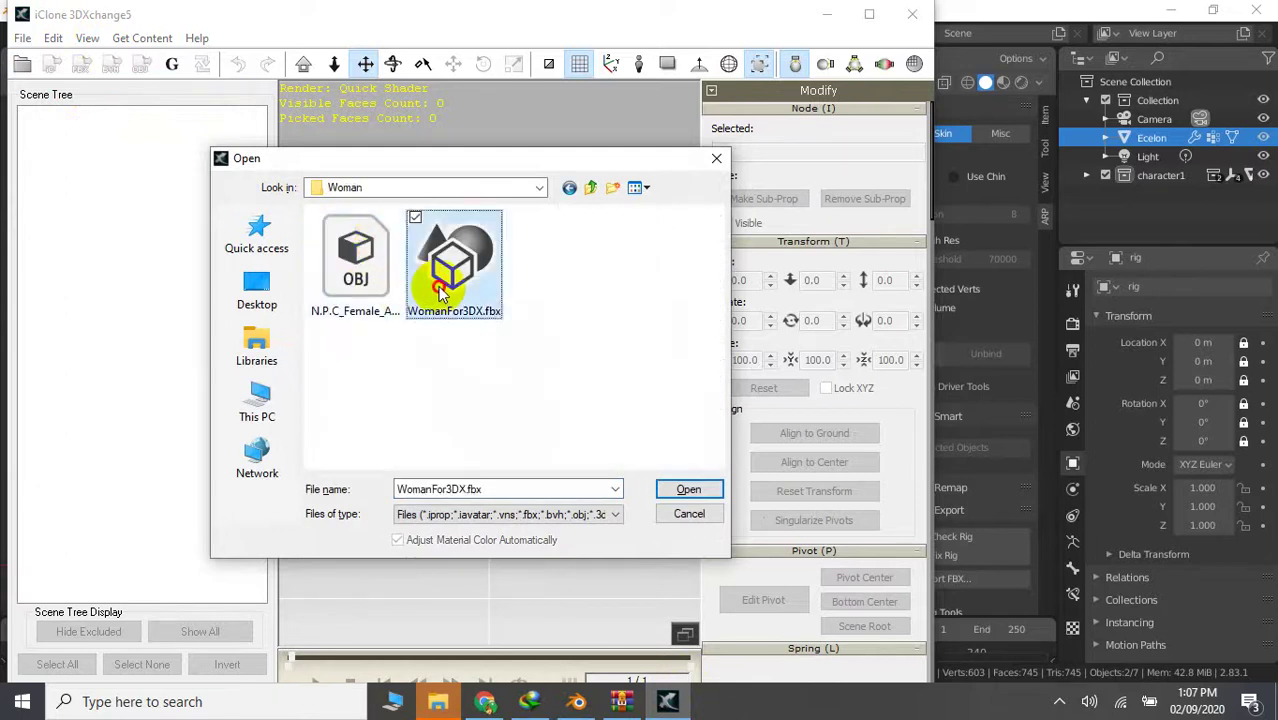
pyautogui.doubleClick(450, 262)
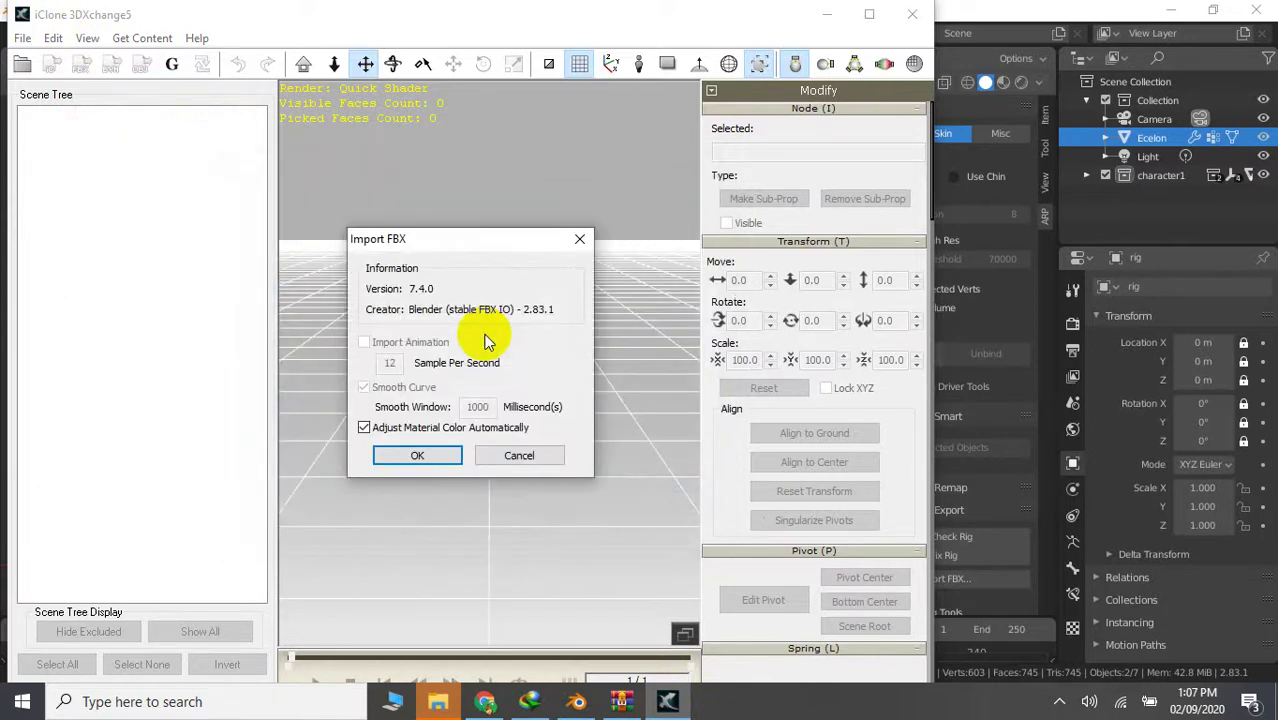
# Accept the Import FBX options and set the RootNode scale to 50
pyautogui.press('Return')
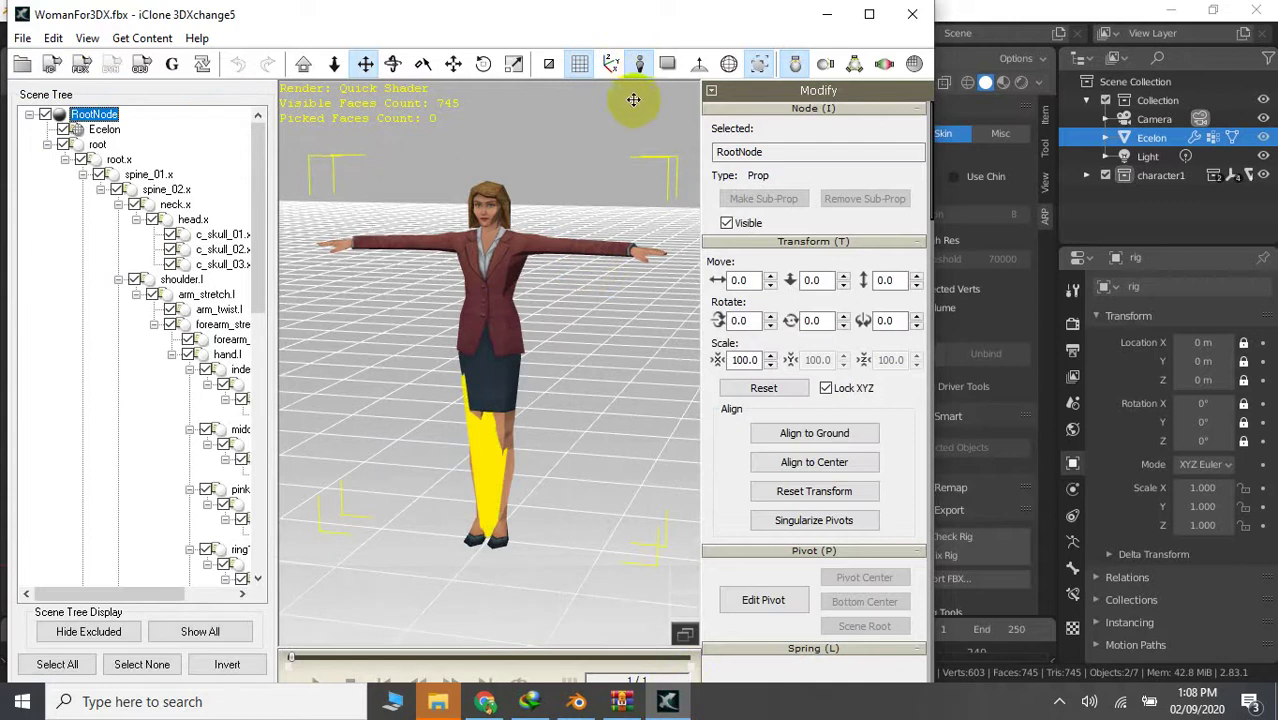
pyautogui.moveTo(769, 369); pyautogui.dragTo(769, 369)
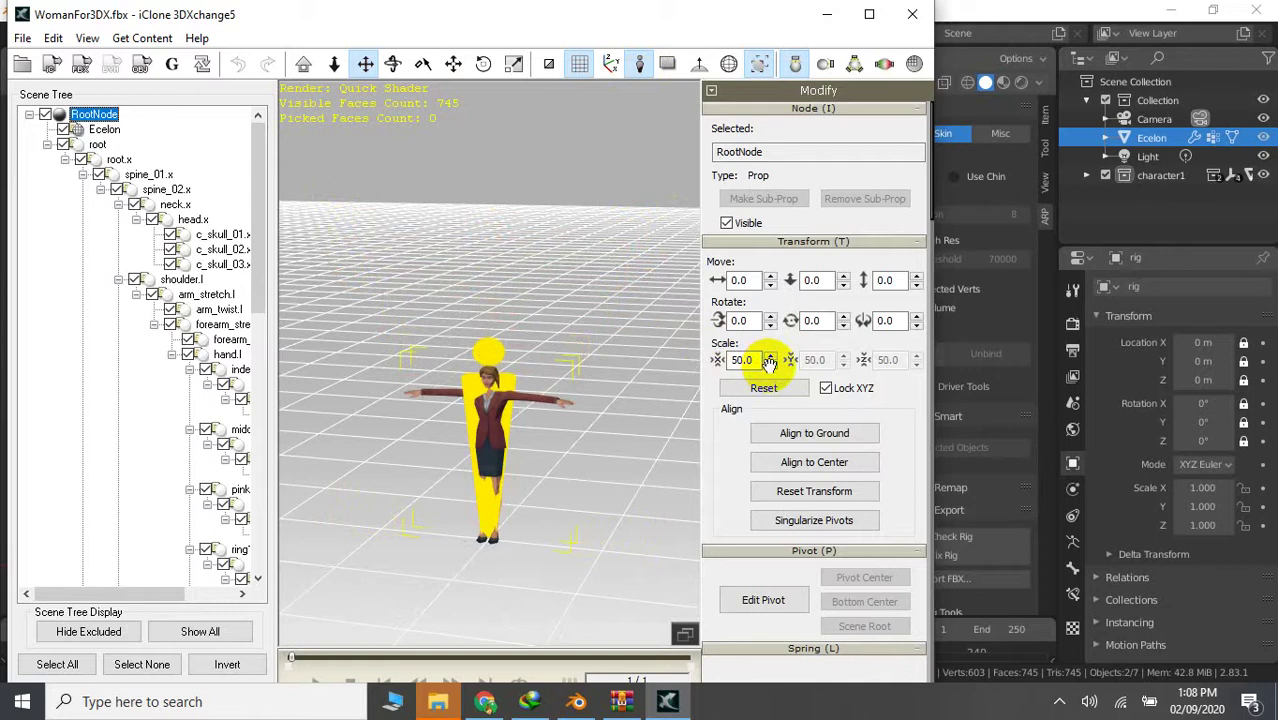
pyautogui.click(814, 433)
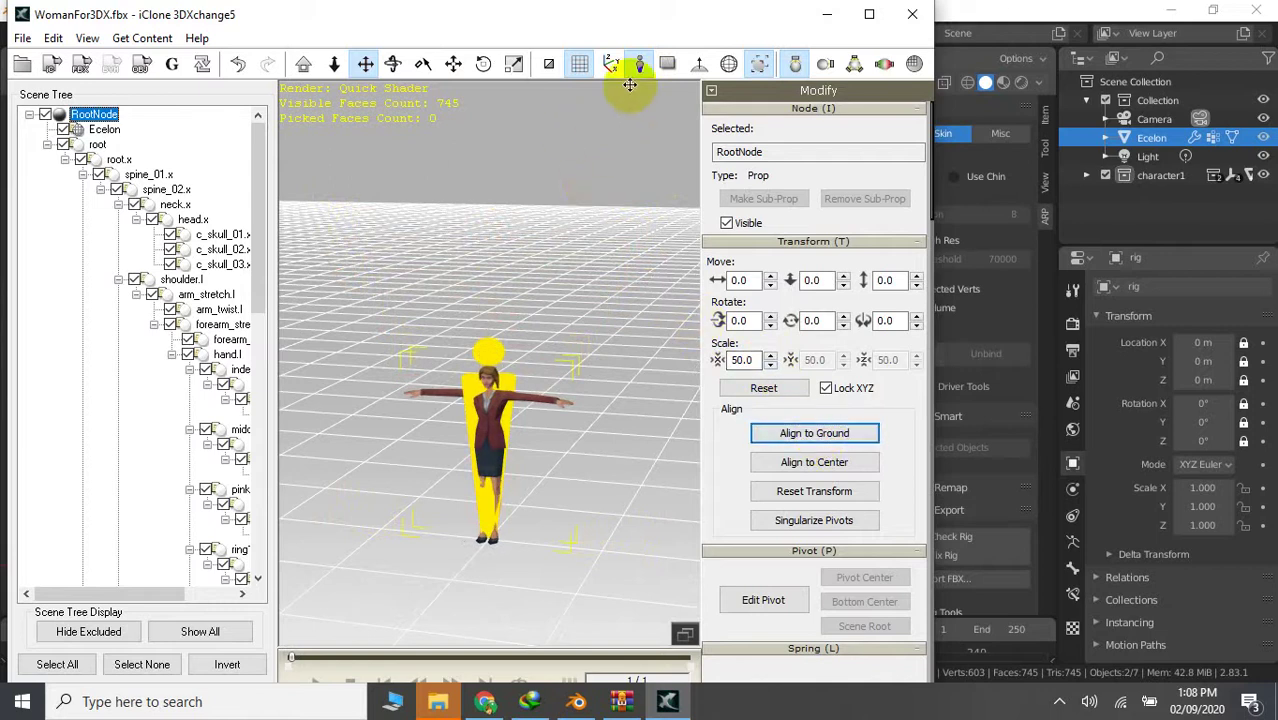
pyautogui.moveTo(579, 200)
pyautogui.mouseDown(button='right')
pyautogui.moveTo(625, 218)
pyautogui.moveTo(593, 222)
pyautogui.mouseUp(button='right')
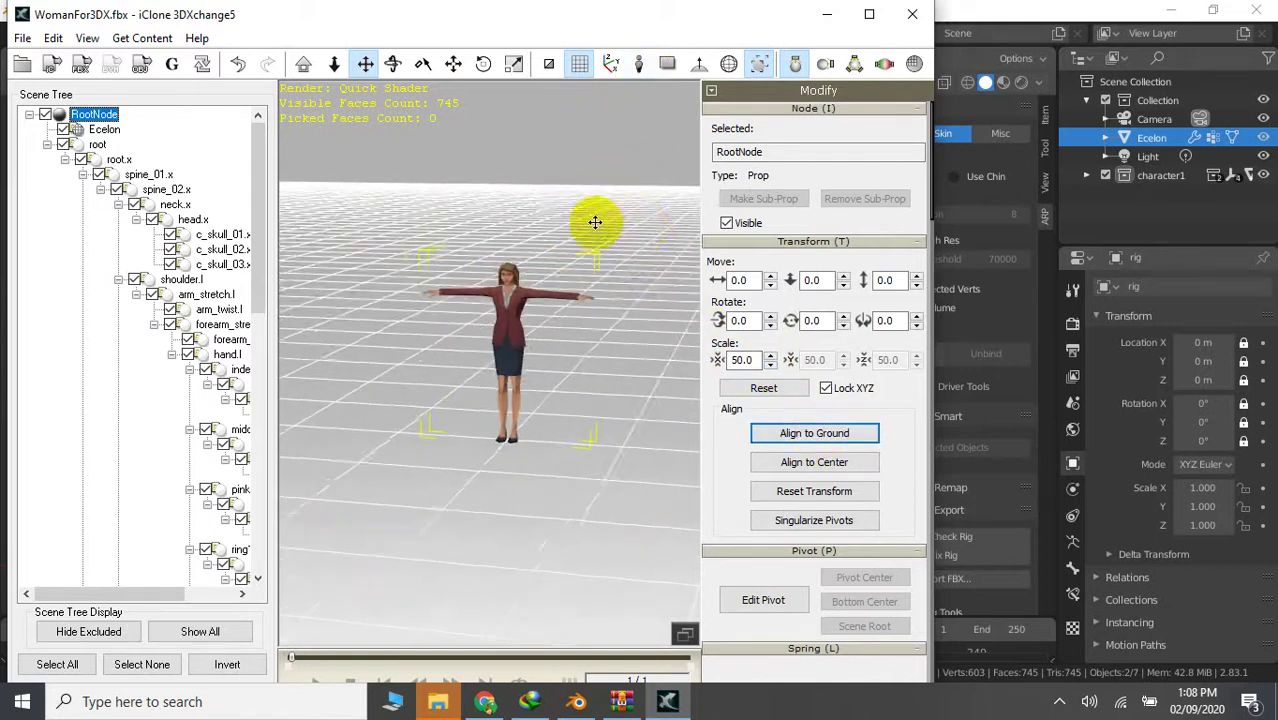
# Apply Auto Smooth and Flip to the Ecelon mesh's normals
pyautogui.press('f')
pyautogui.click(472, 251)
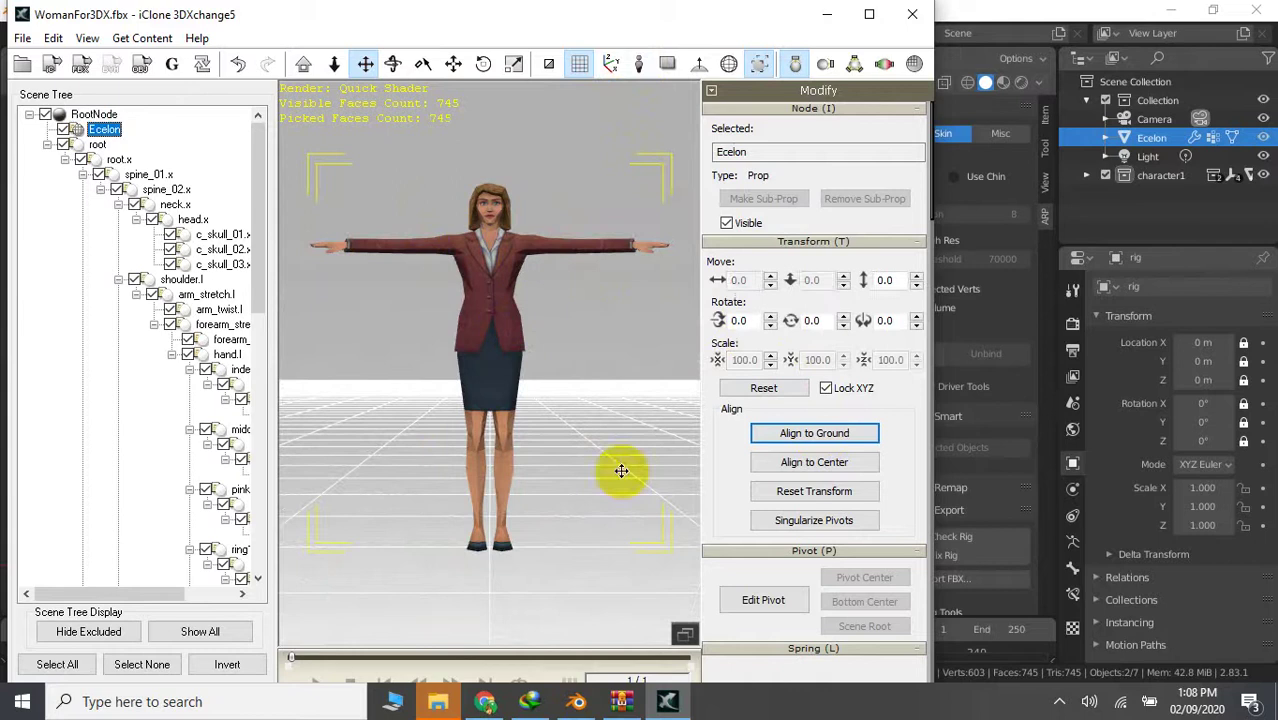
pyautogui.scroll(-5, 716, 500)
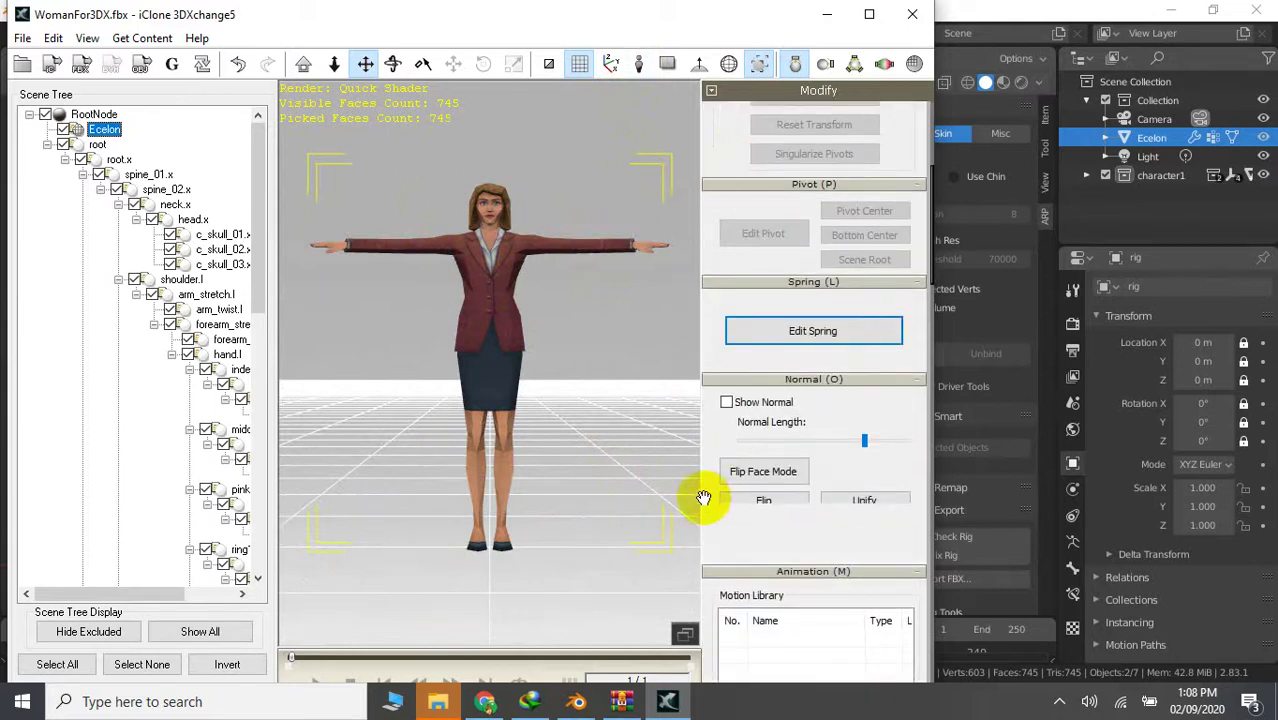
pyautogui.scroll(-2, 699, 460)
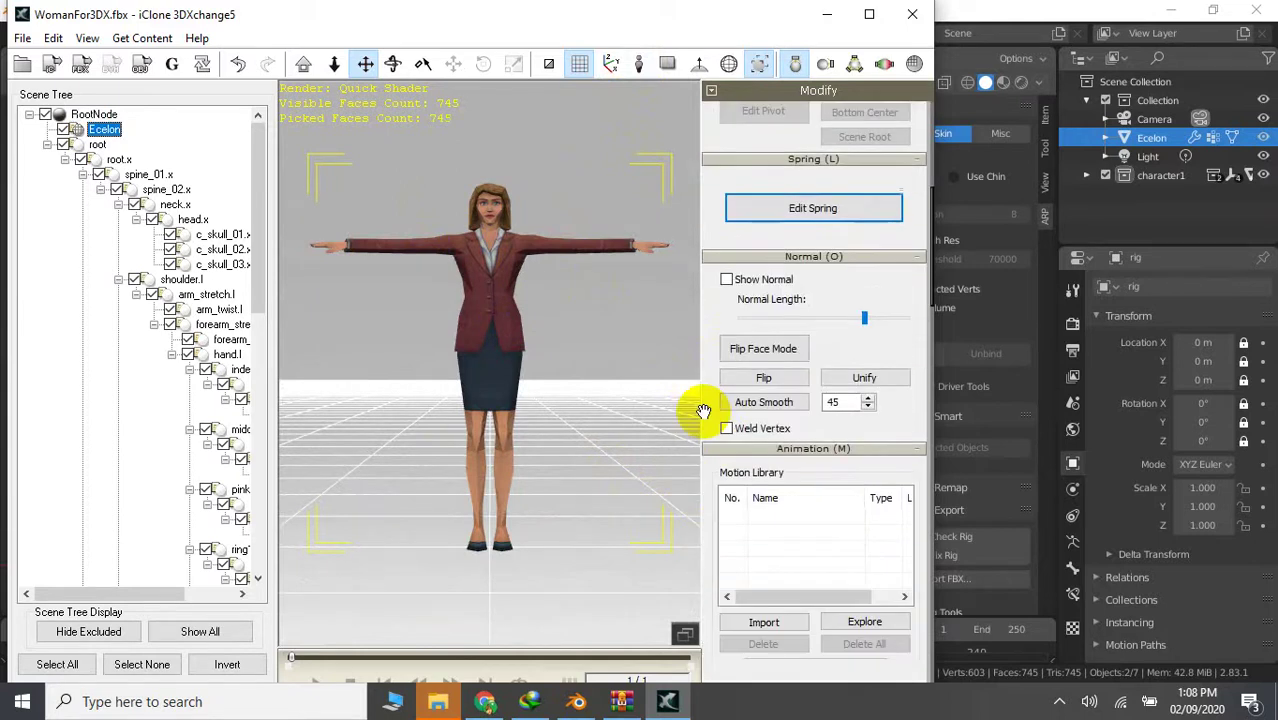
pyautogui.click(755, 405)
pyautogui.click(730, 386)
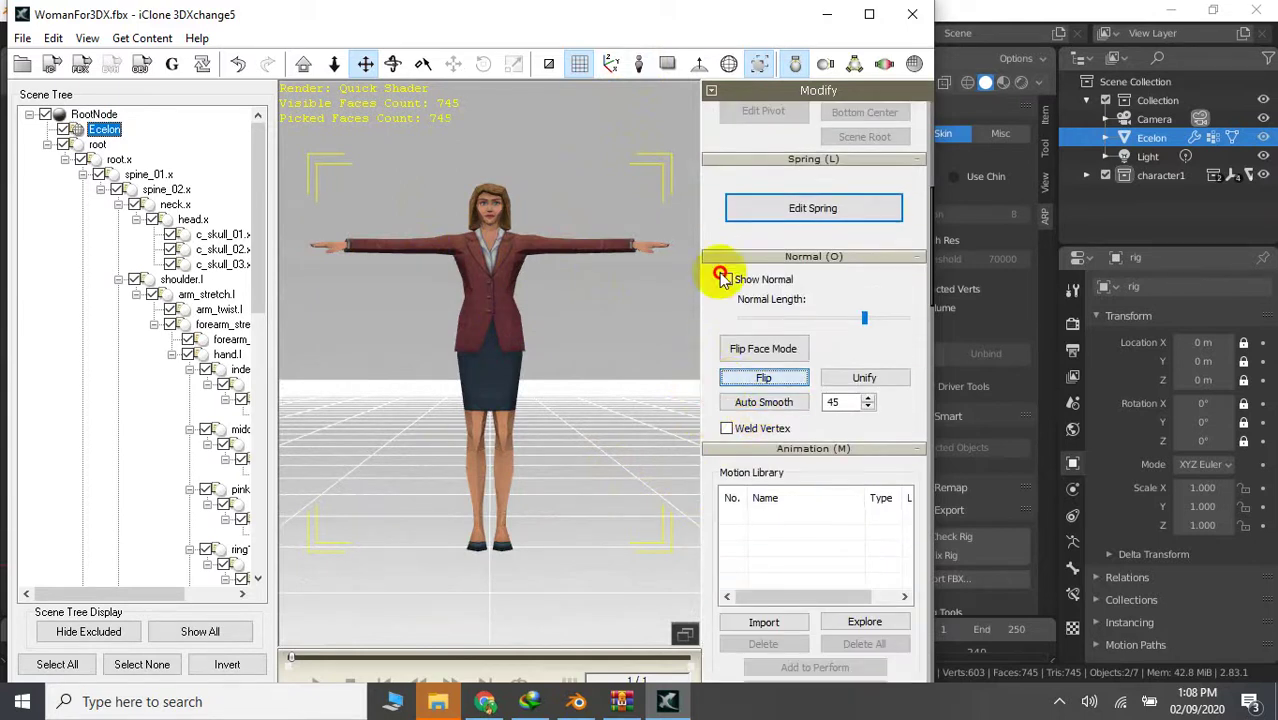
# Convert the woman to a non-standard character
pyautogui.scroll(-4, 722, 294)
pyautogui.scroll(-4, 712, 450)
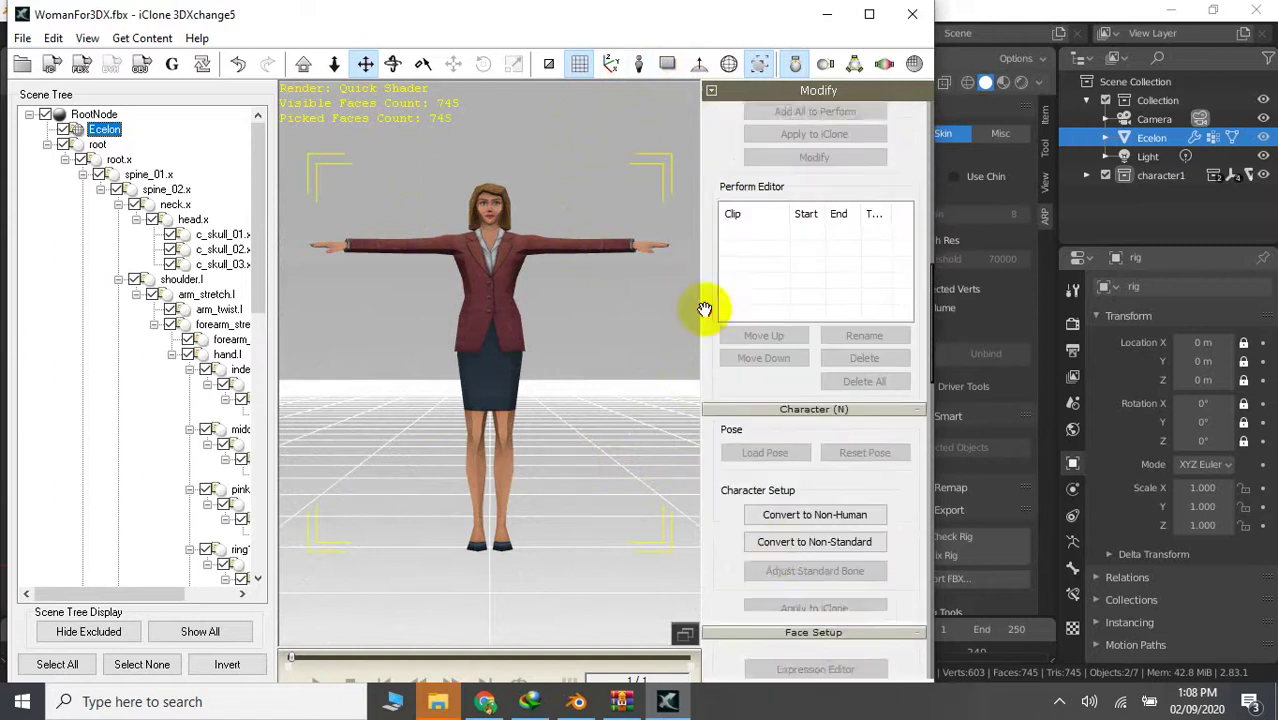
pyautogui.scroll(-3, 699, 305)
pyautogui.click(778, 478)
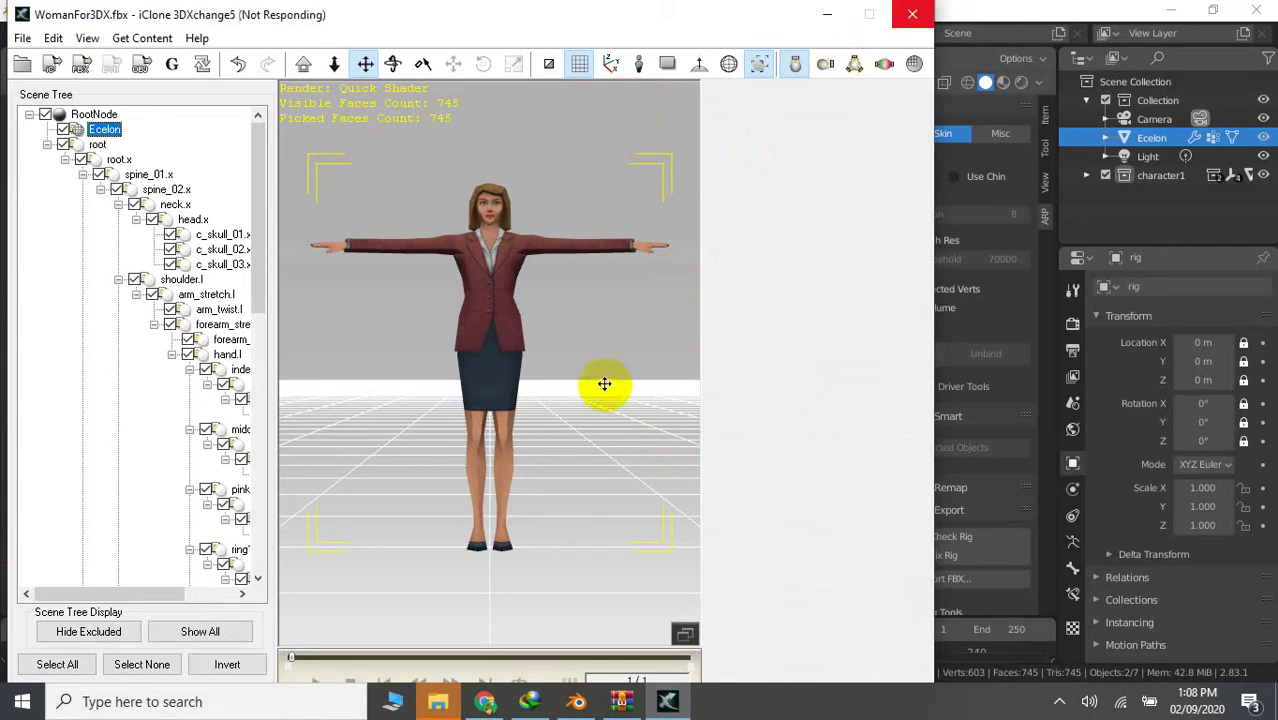
# Close the unresponsive 3DXchange, then quit Blender and save its changes
pyautogui.click(575, 386)
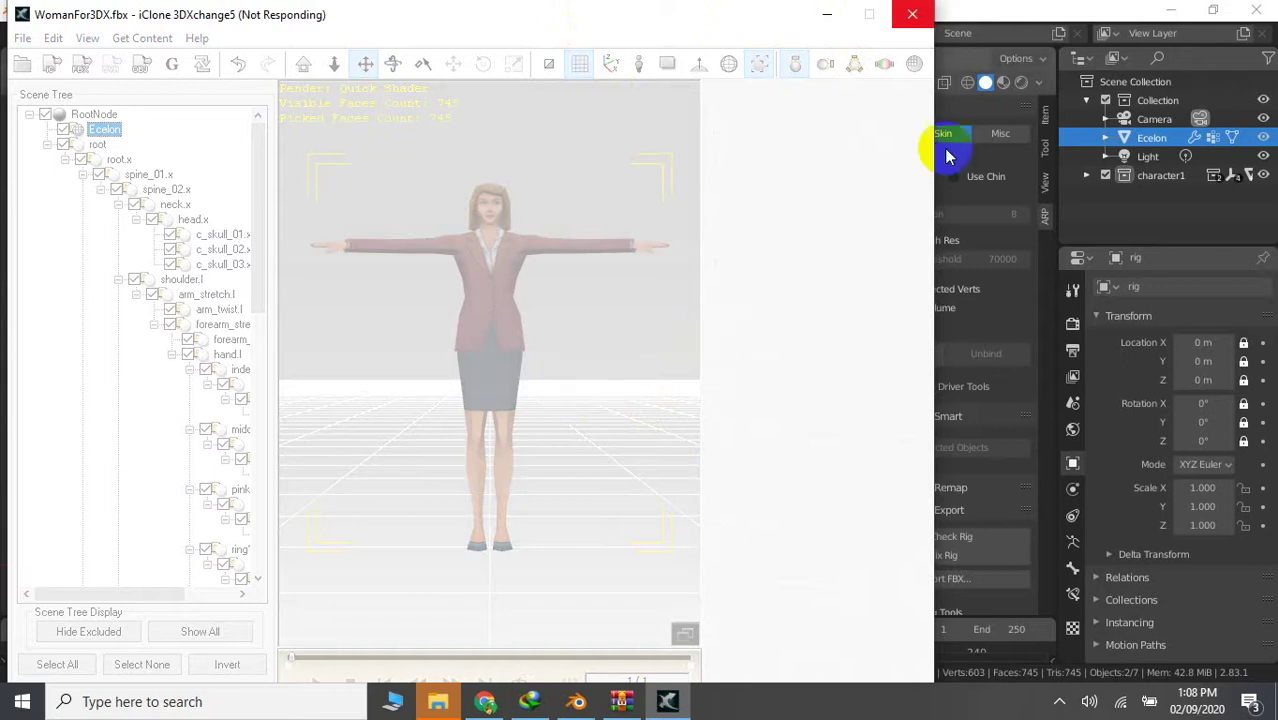
pyautogui.click(1256, 10)
pyautogui.click(595, 386)
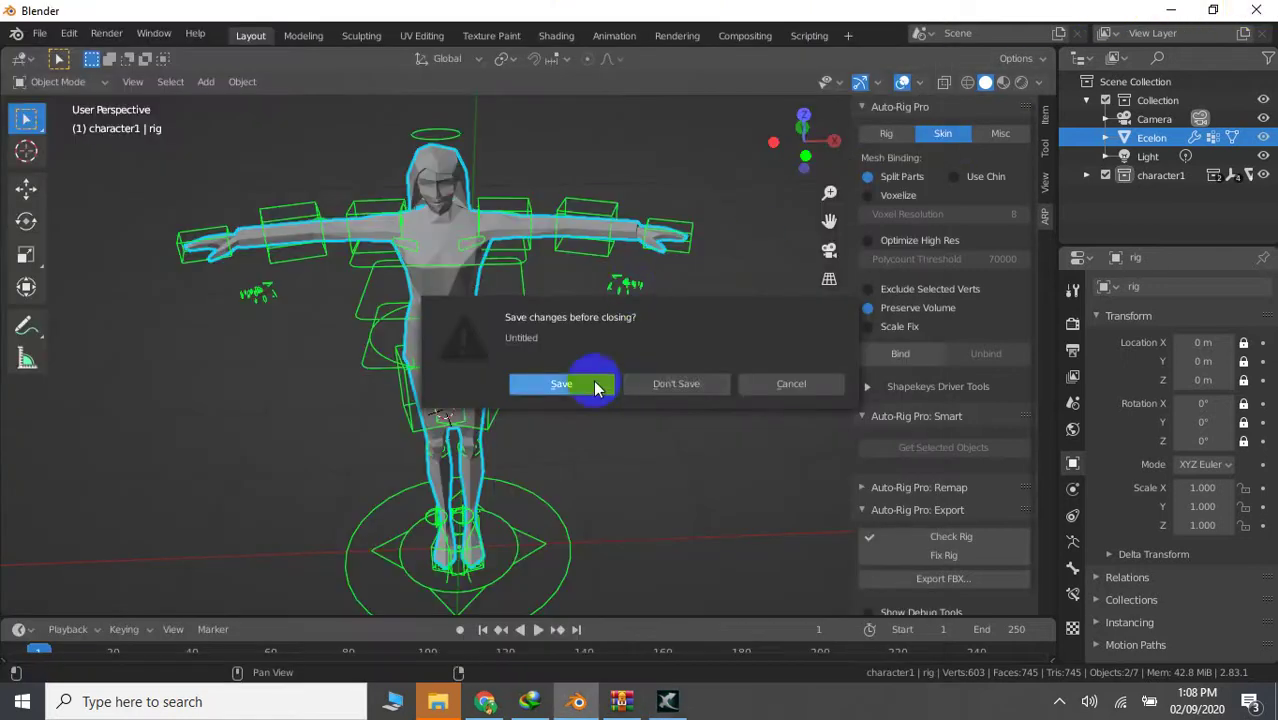
pyautogui.click(656, 387)
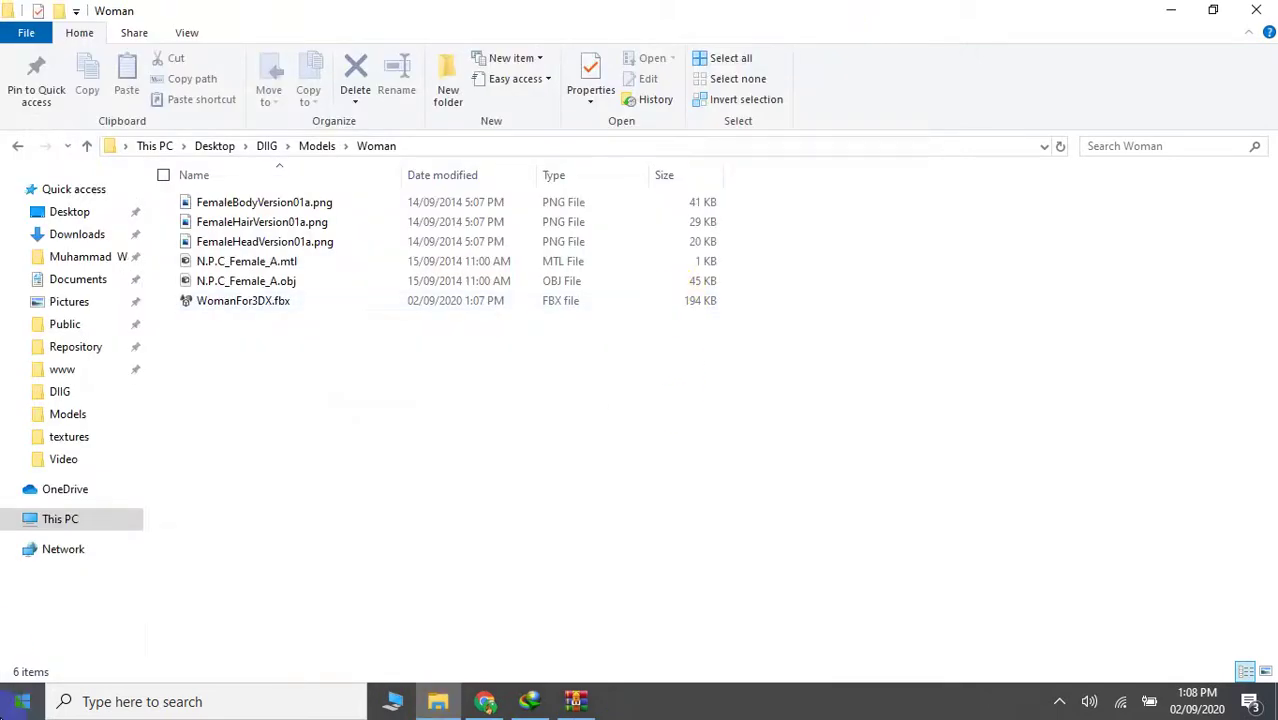
# Launch iClone 3DXchange v5.52 Pipeline again from a '3dx' taskbar search
pyautogui.click(22, 701)
pyautogui.write('3dx')
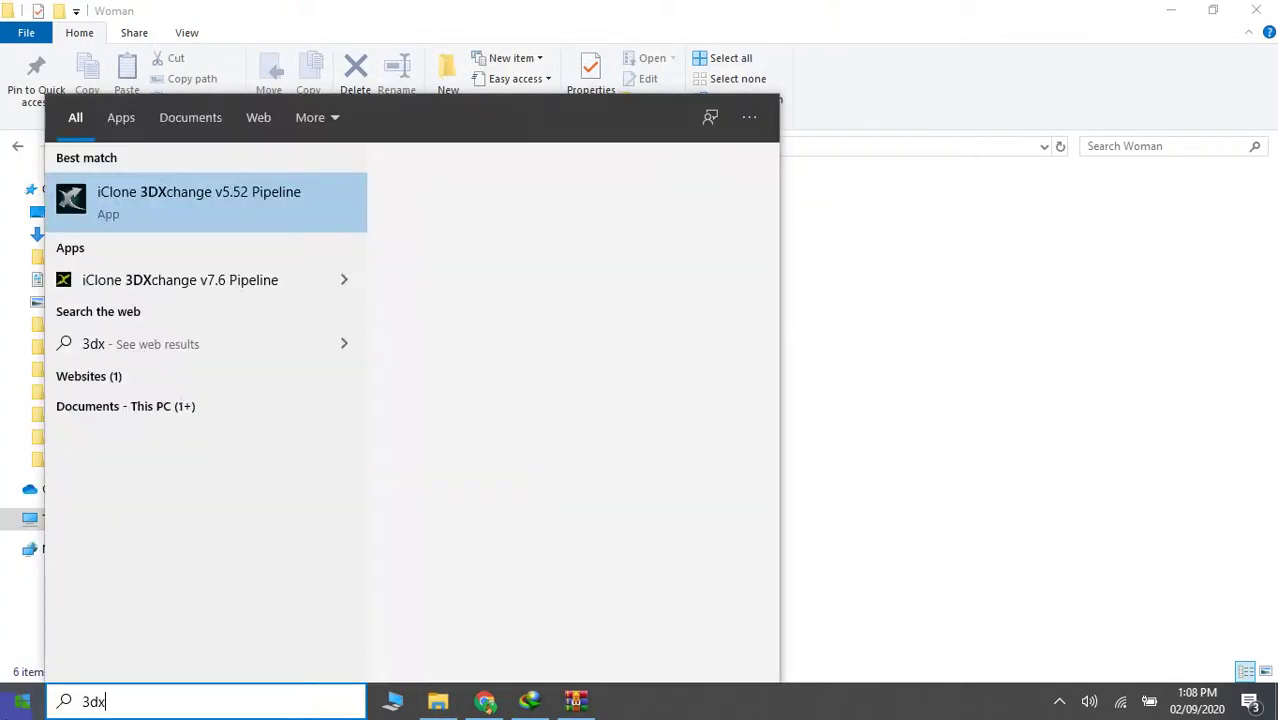
pyautogui.press('Return')
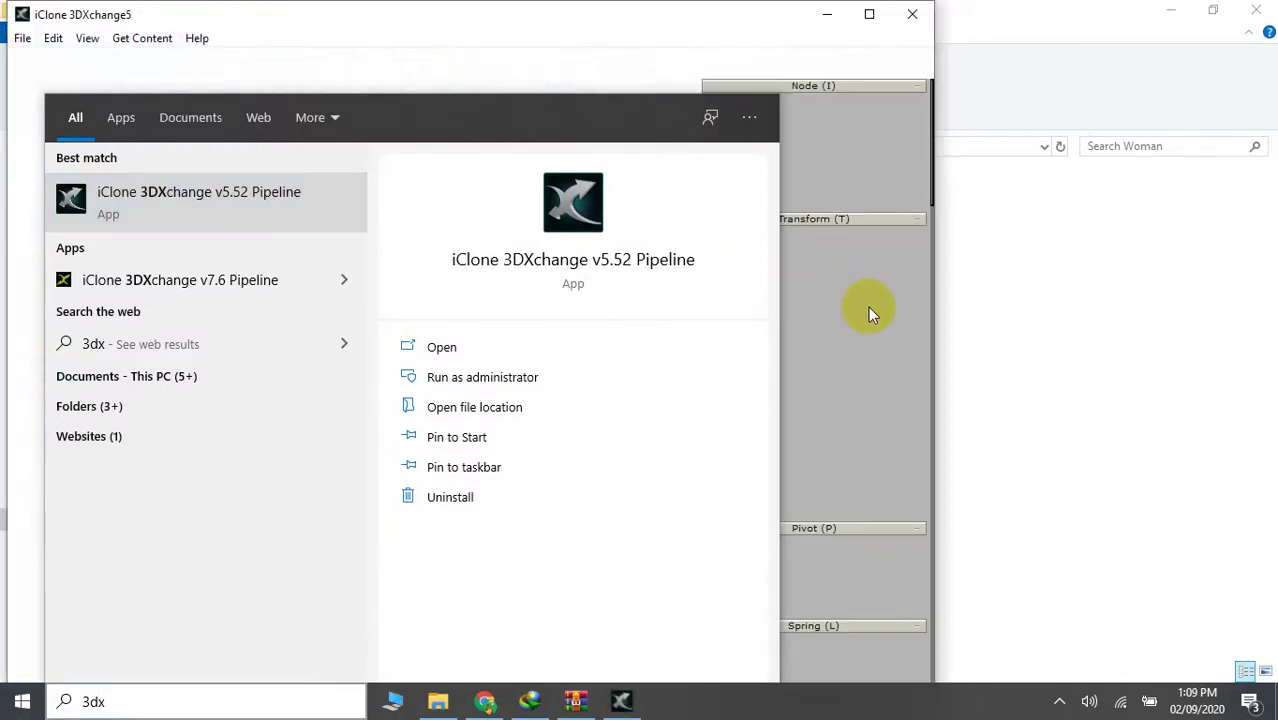
pyautogui.click(8, 698)
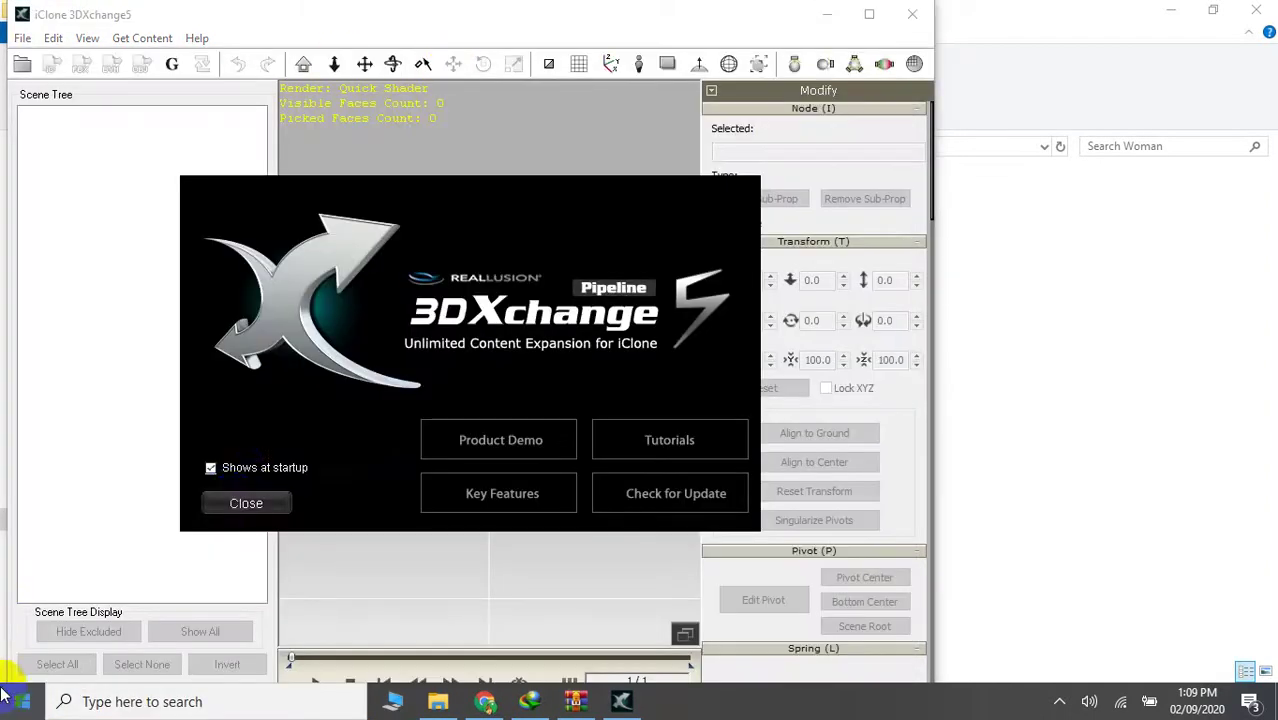
# Reload WomanFor3DX.fbx with default import settings and scale the character down to 78 percent
pyautogui.click(246, 503)
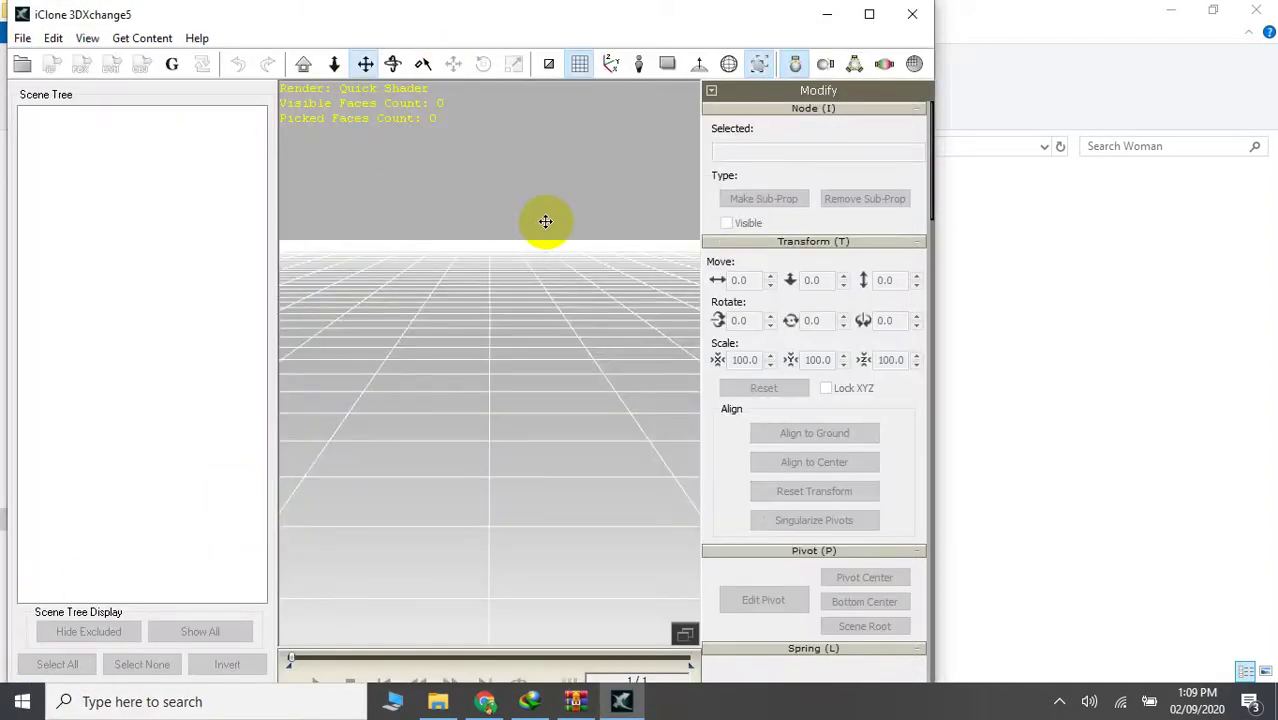
pyautogui.hotkey('ctrl', 'o')
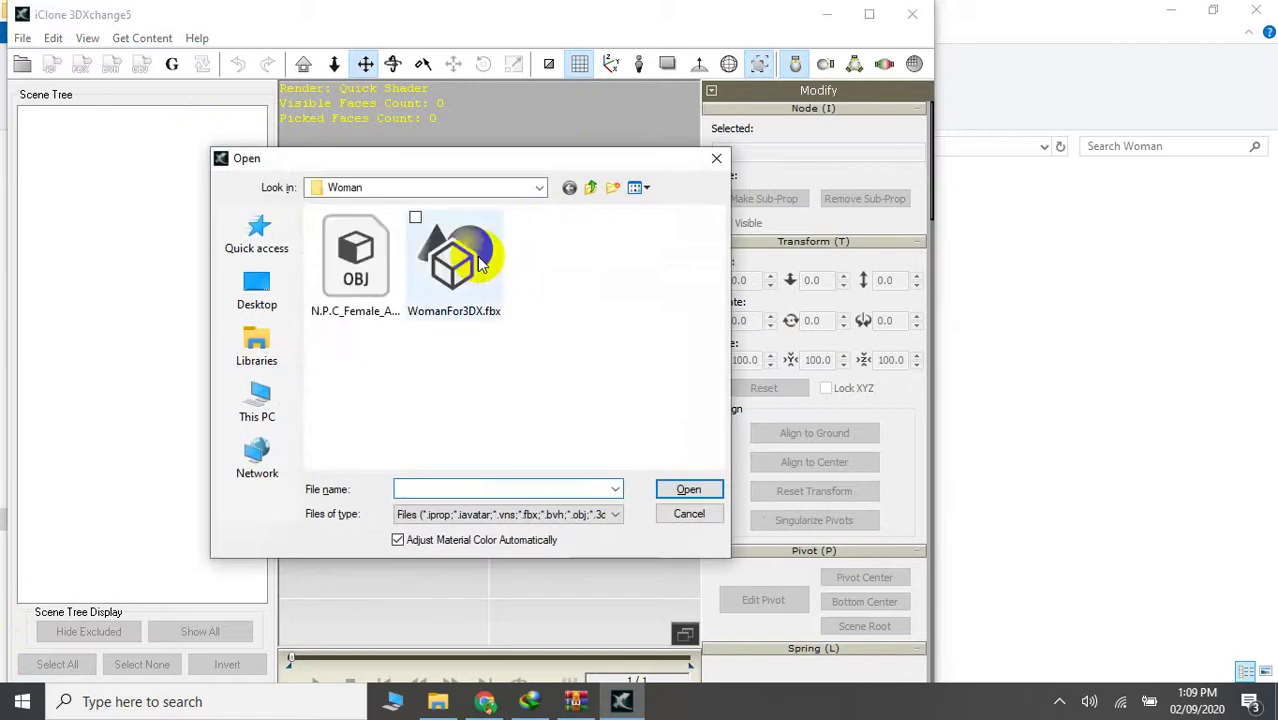
pyautogui.doubleClick(480, 262)
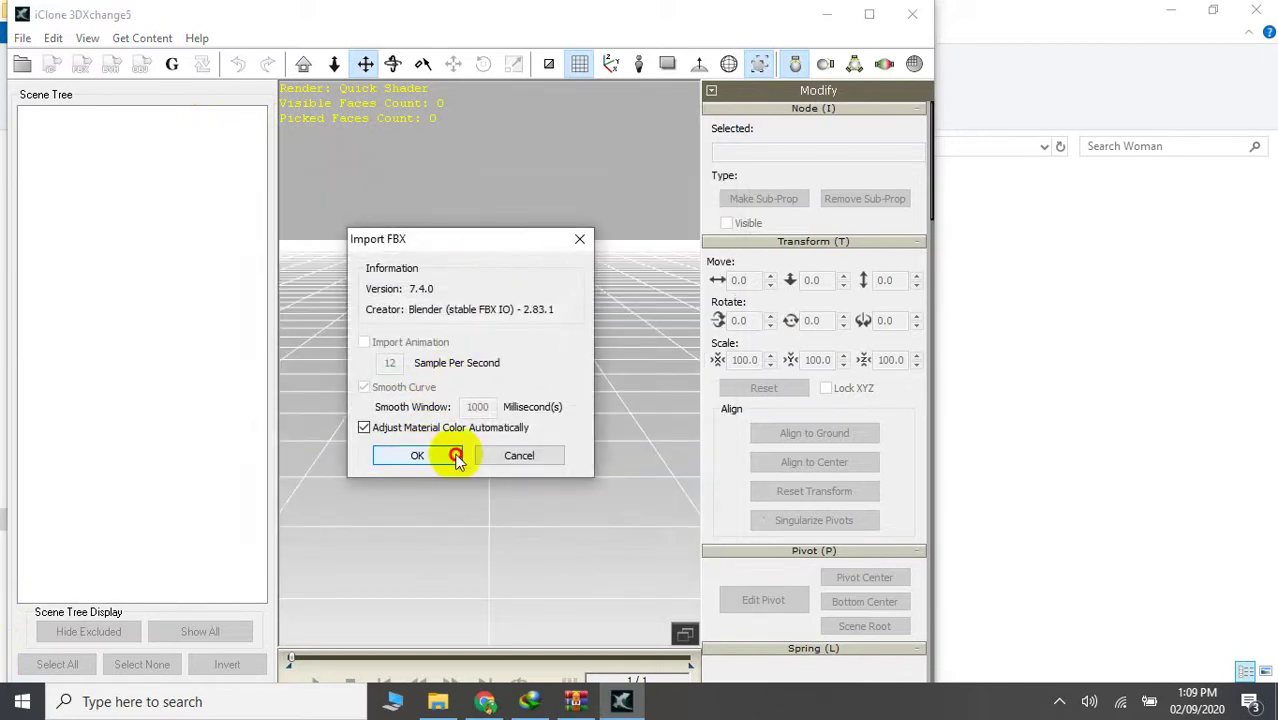
pyautogui.click(456, 457)
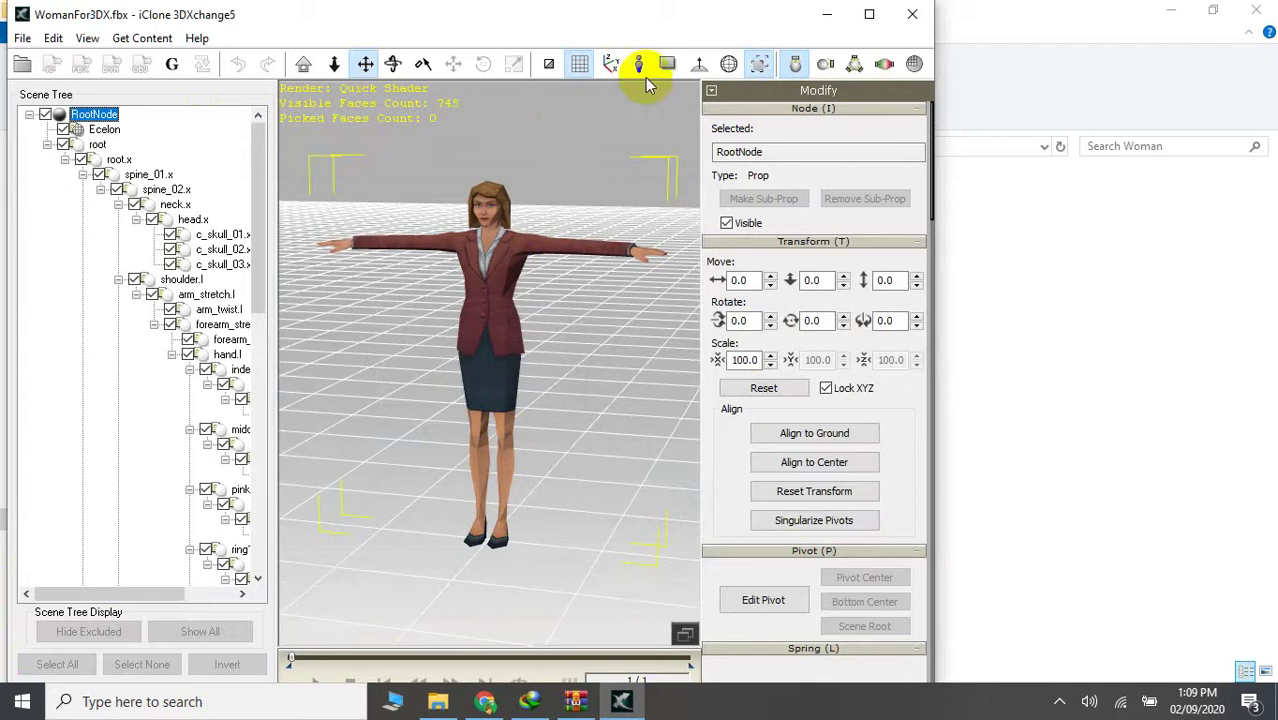
pyautogui.moveTo(766, 372); pyautogui.dragTo(775, 368)
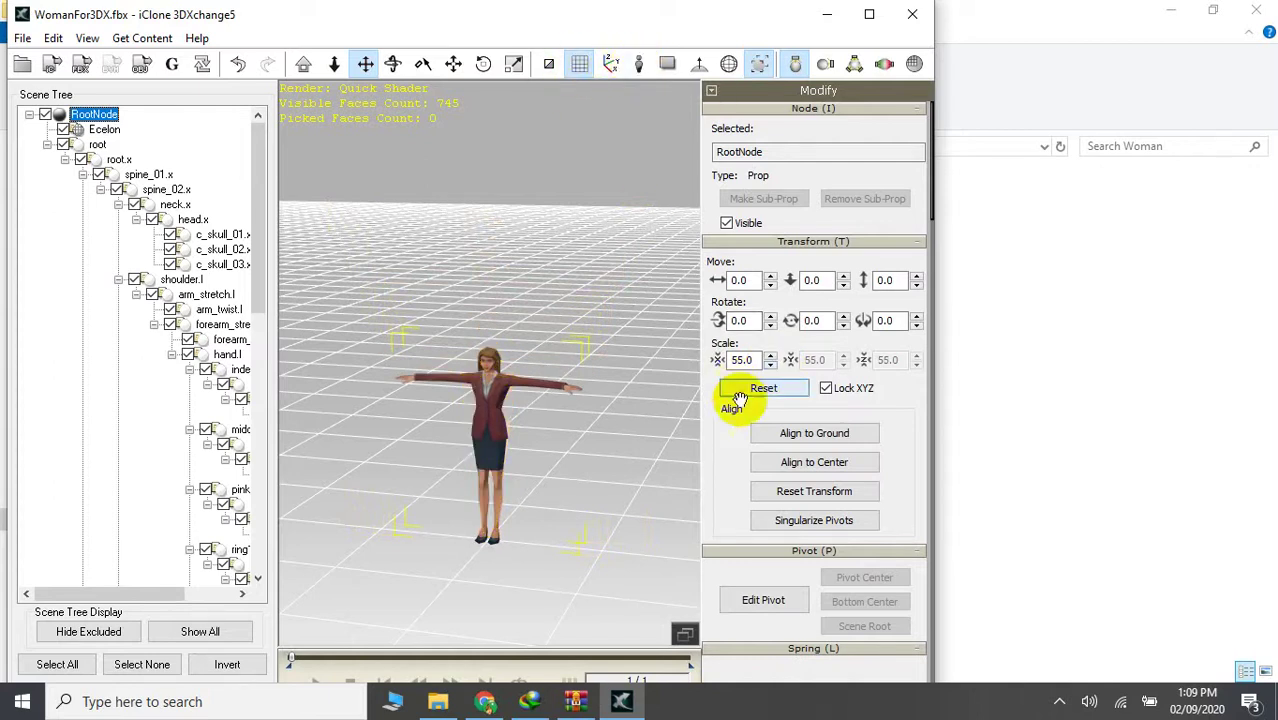
# Apply the AutoRigPro characterization preset and preview the 01_Head Calibration test motion
pyautogui.scroll(-3, 735, 398)
pyautogui.scroll(-3, 733, 402)
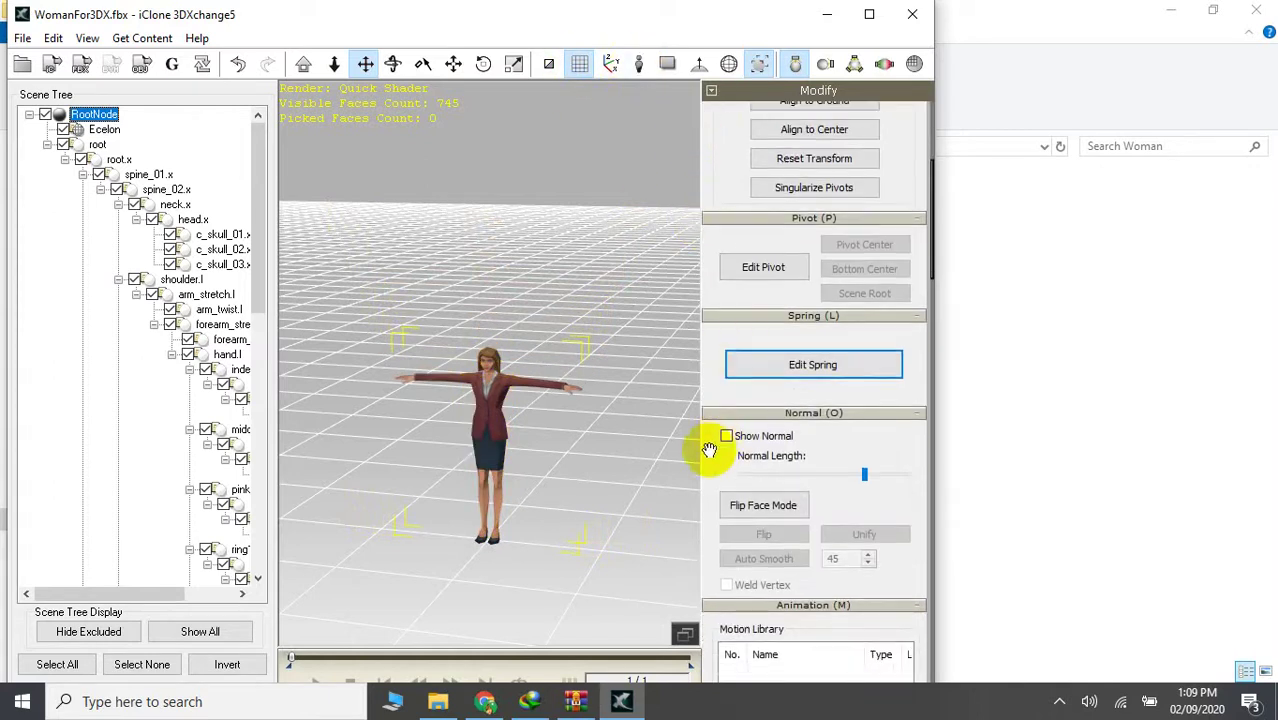
pyautogui.scroll(-5, 708, 448)
pyautogui.scroll(-5, 706, 448)
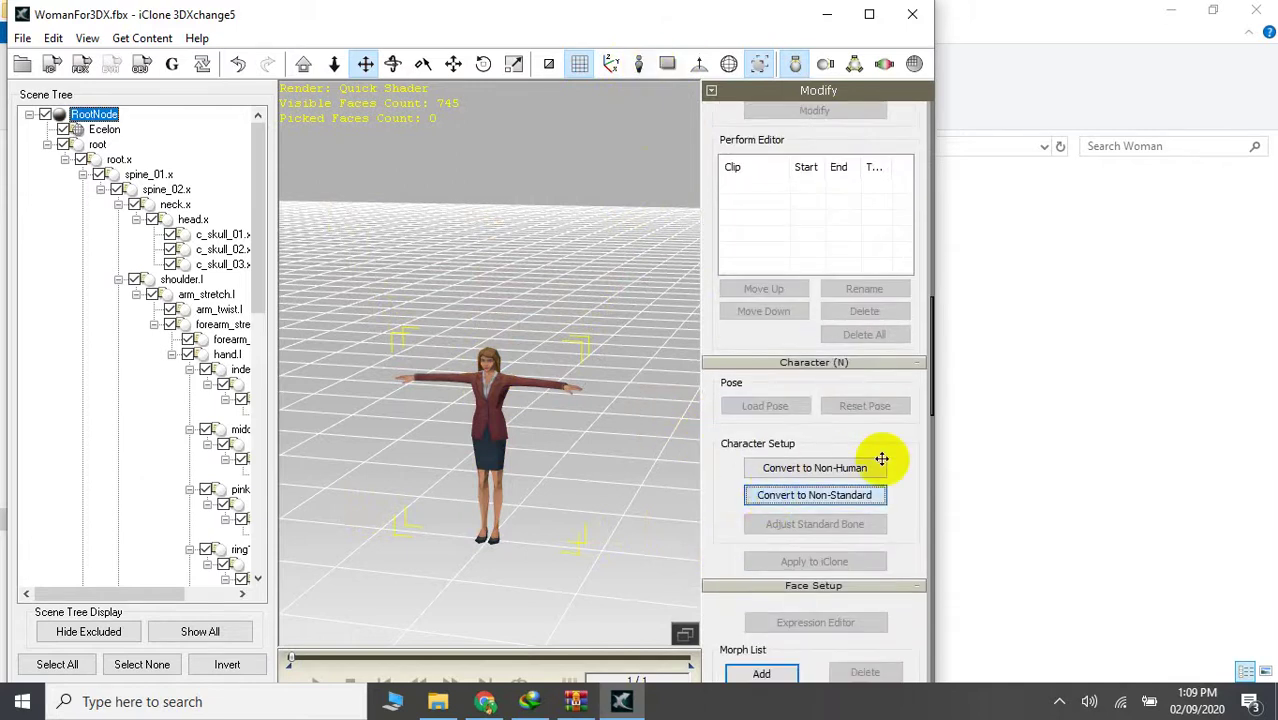
pyautogui.click(845, 172)
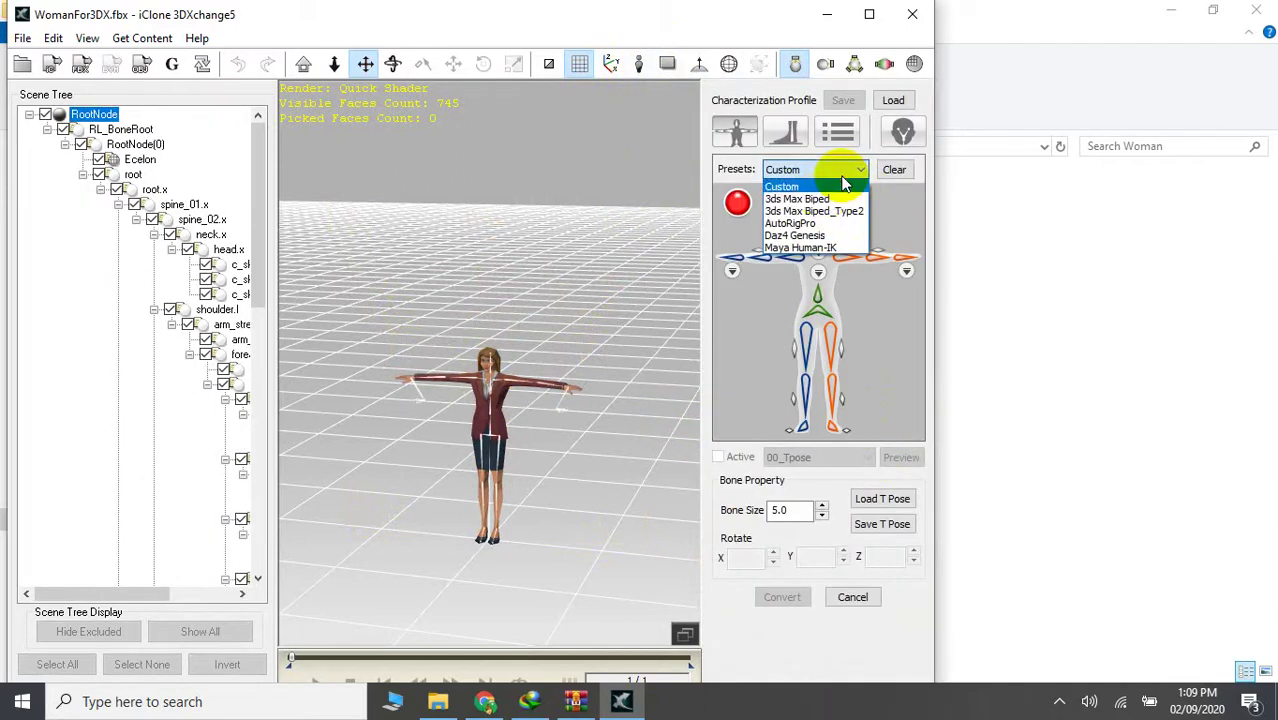
pyautogui.click(800, 223)
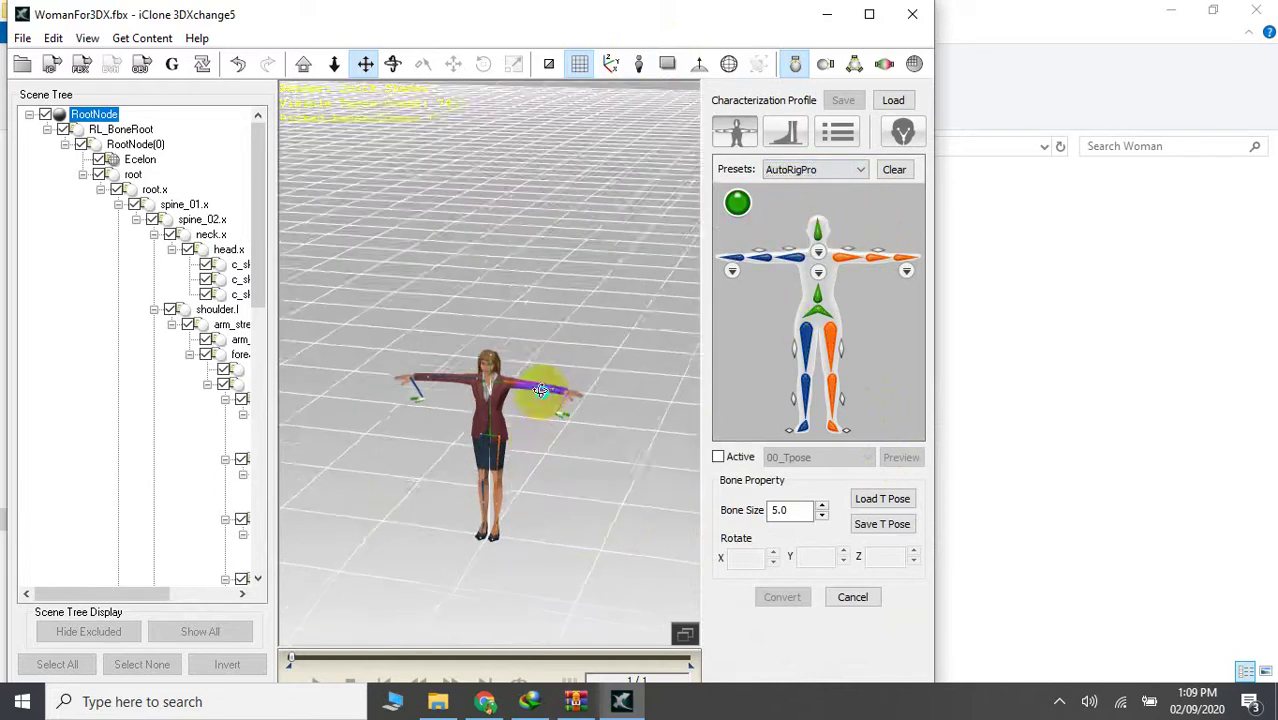
pyautogui.click(744, 458)
pyautogui.click(795, 458)
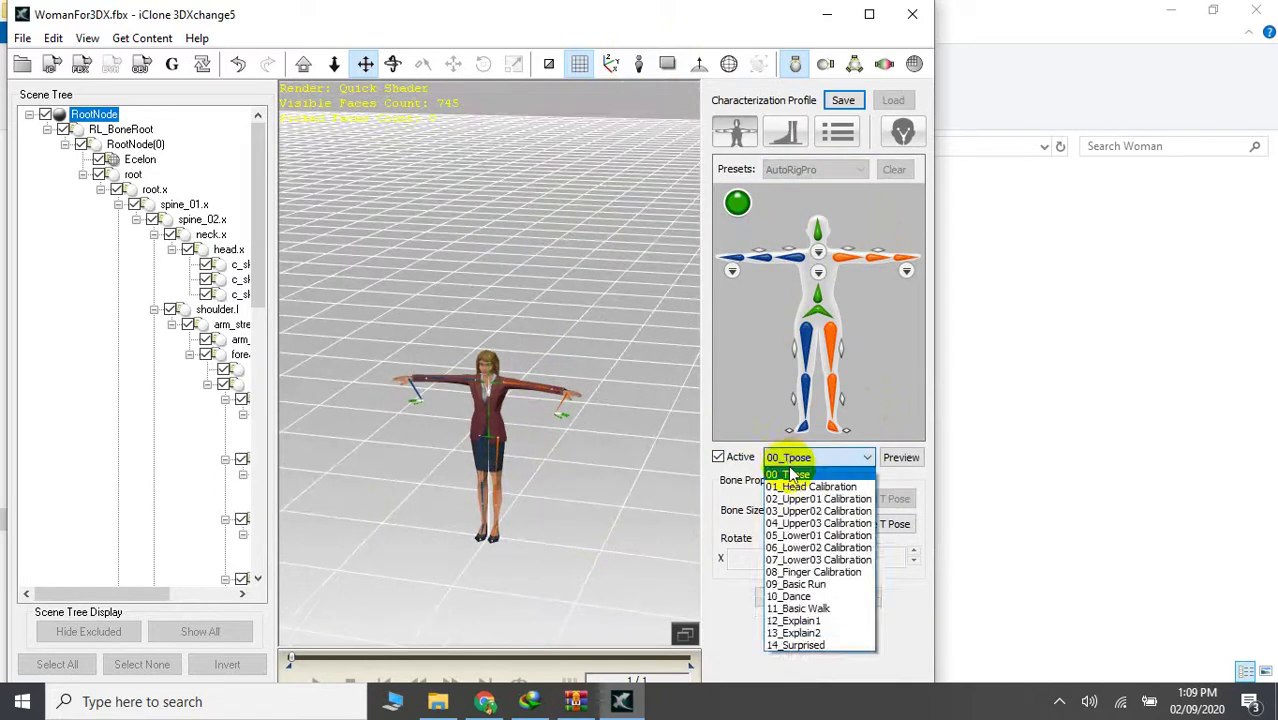
pyautogui.click(785, 473)
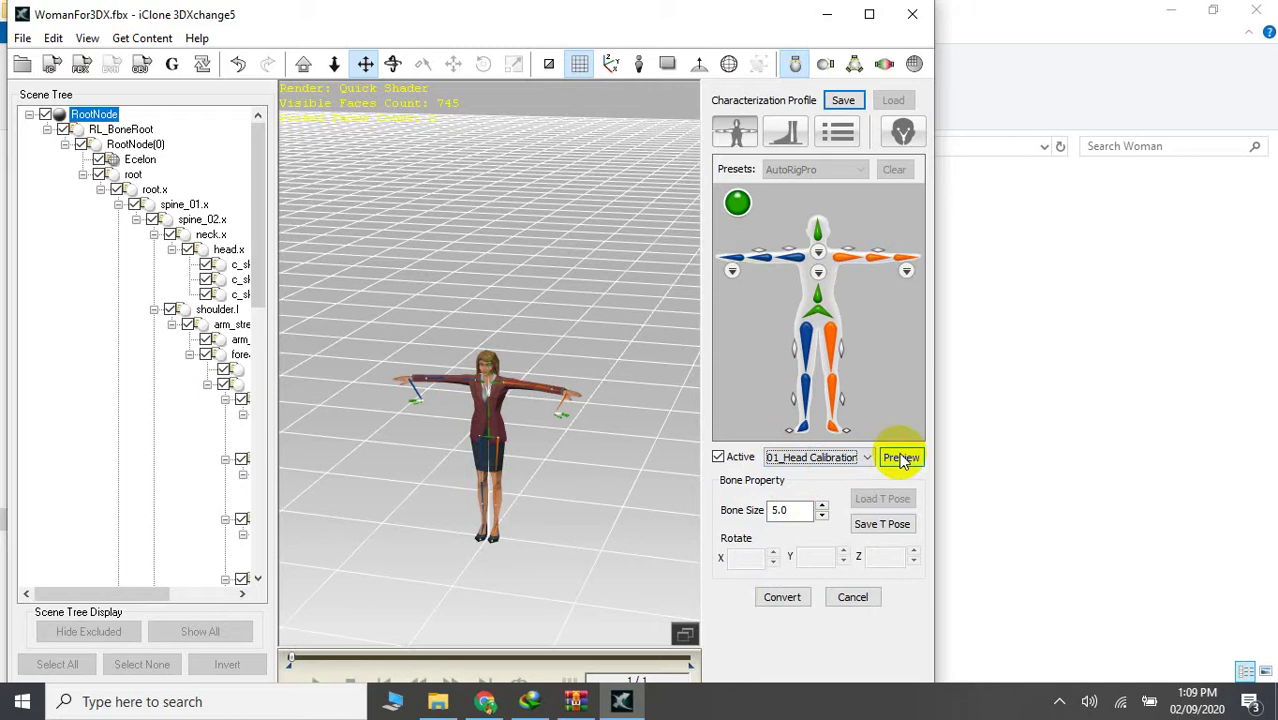
pyautogui.click(900, 457)
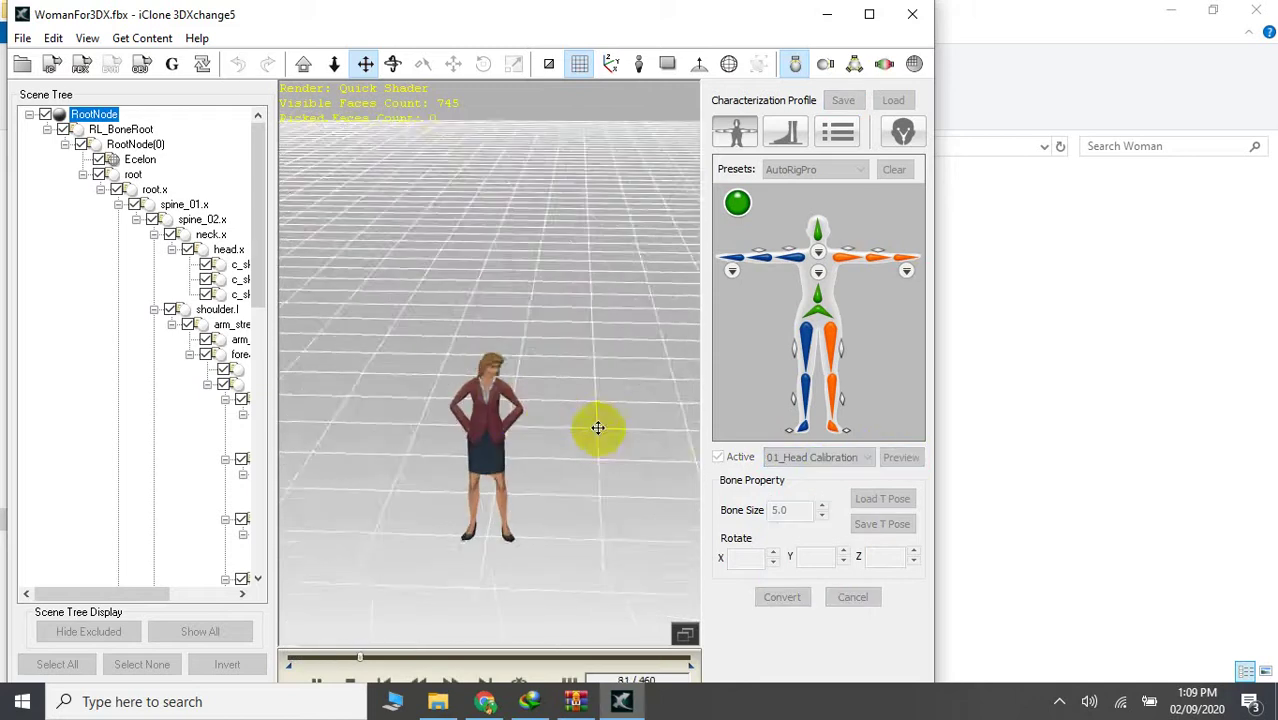
# Preview the 11_Basic Walk and 10_Dance test motions on the woman from an elevated view
pyautogui.scroll(5, 595, 428)
pyautogui.moveTo(571, 371); pyautogui.dragTo(457, 442, button='right')
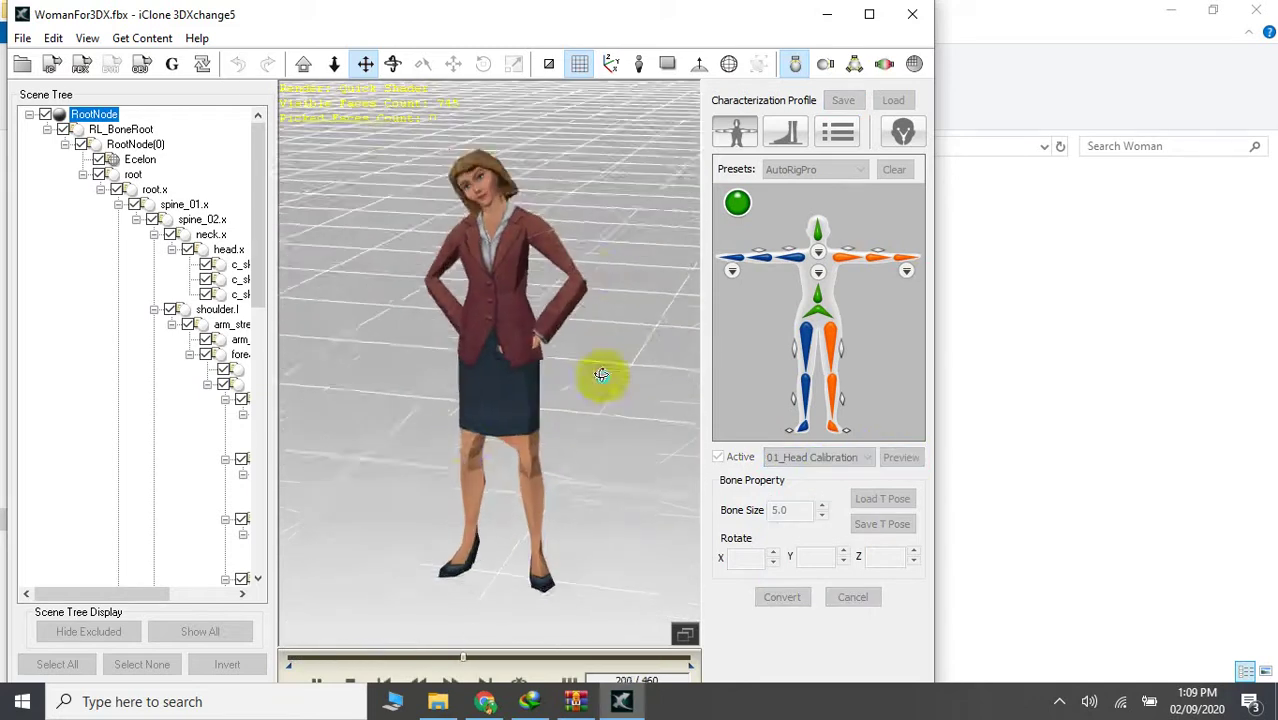
pyautogui.moveTo(600, 371)
pyautogui.mouseDown(button='right')
pyautogui.moveTo(494, 391)
pyautogui.moveTo(515, 364)
pyautogui.mouseUp(button='right')
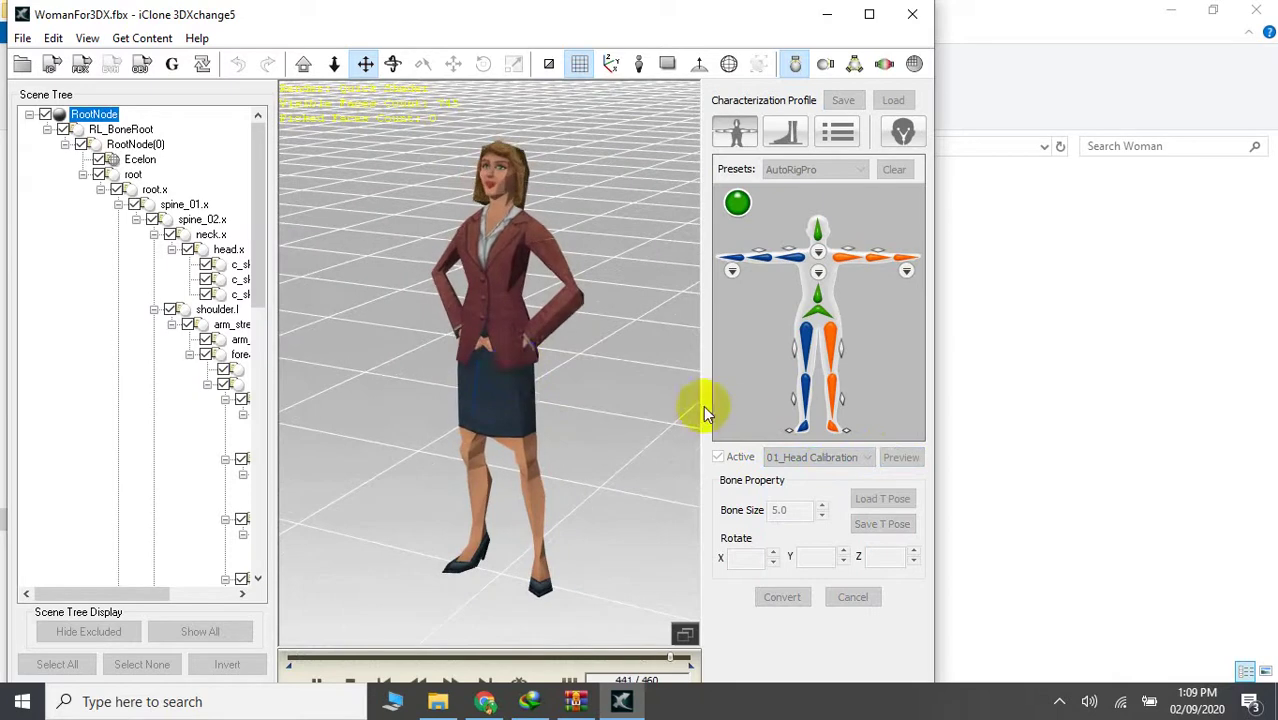
pyautogui.click(808, 458)
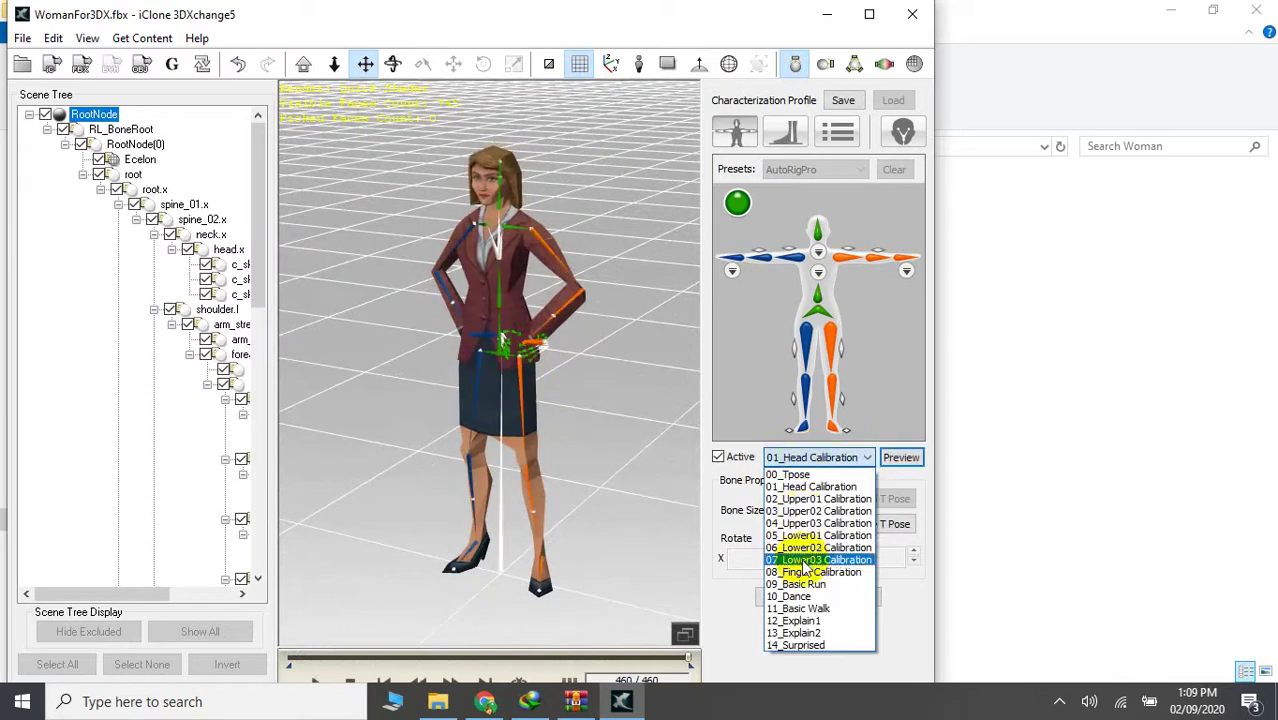
pyautogui.click(803, 609)
pyautogui.click(900, 457)
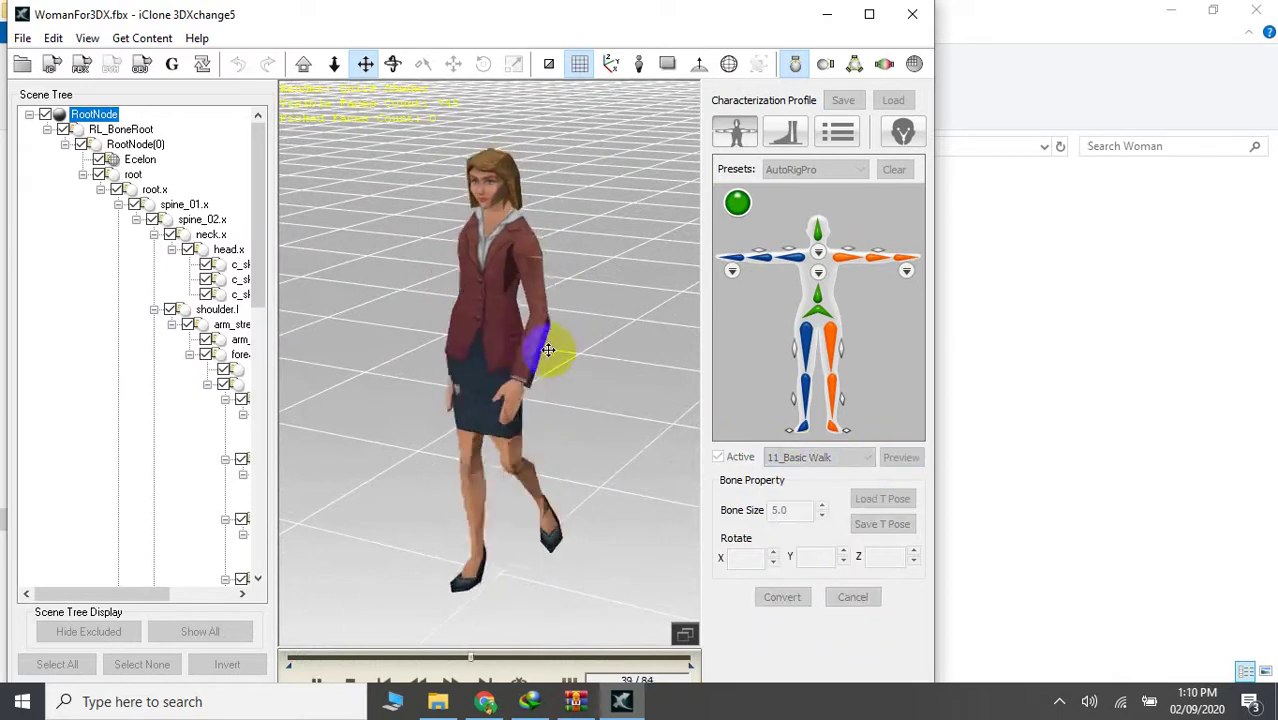
pyautogui.click(775, 458)
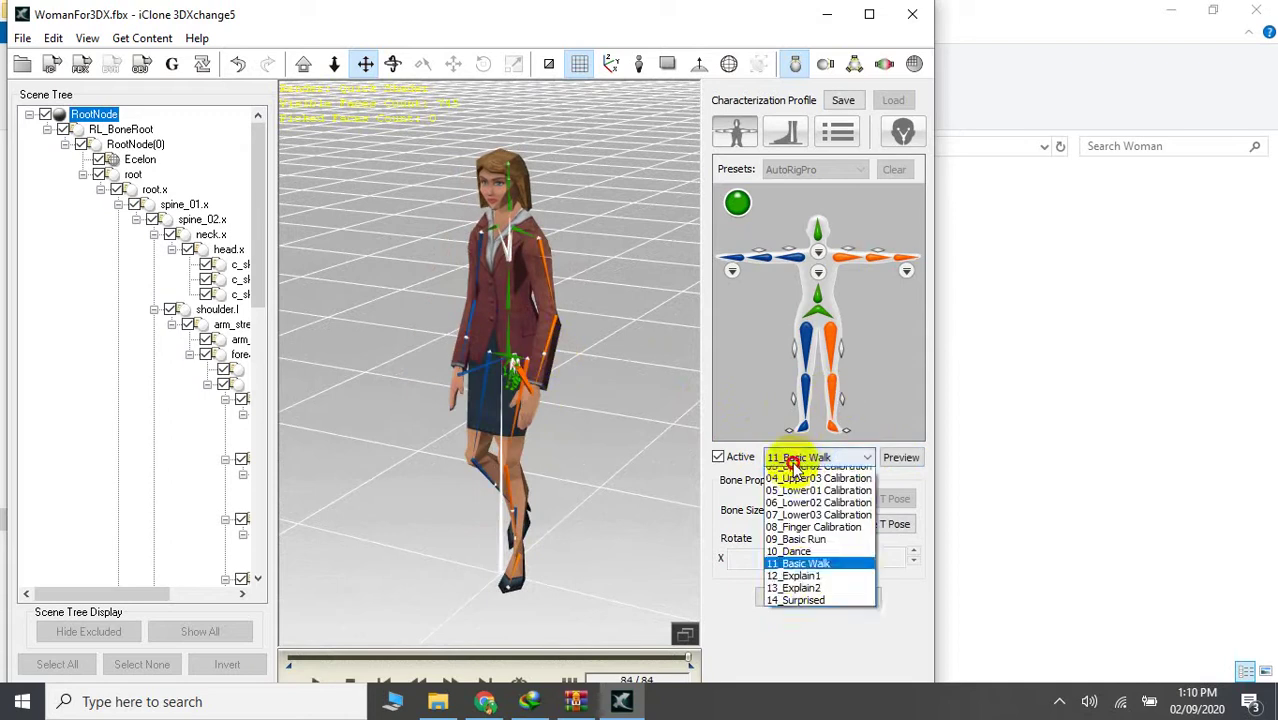
pyautogui.click(792, 596)
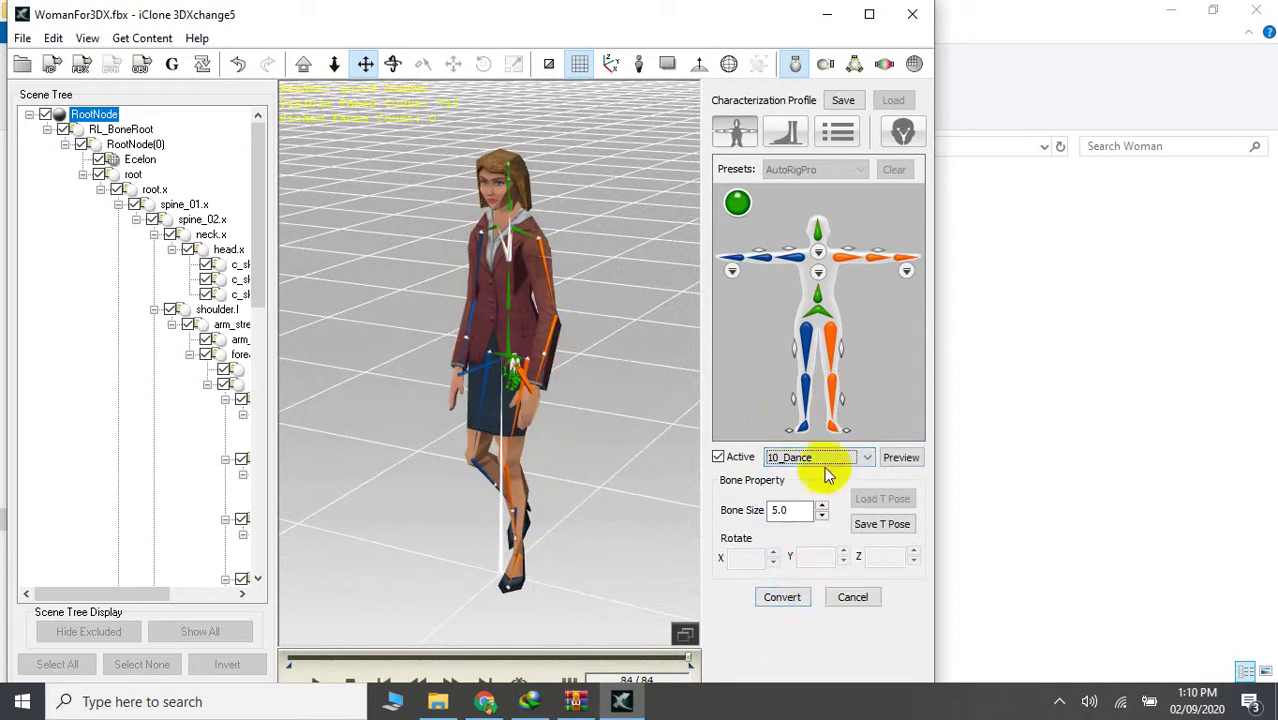
pyautogui.click(896, 457)
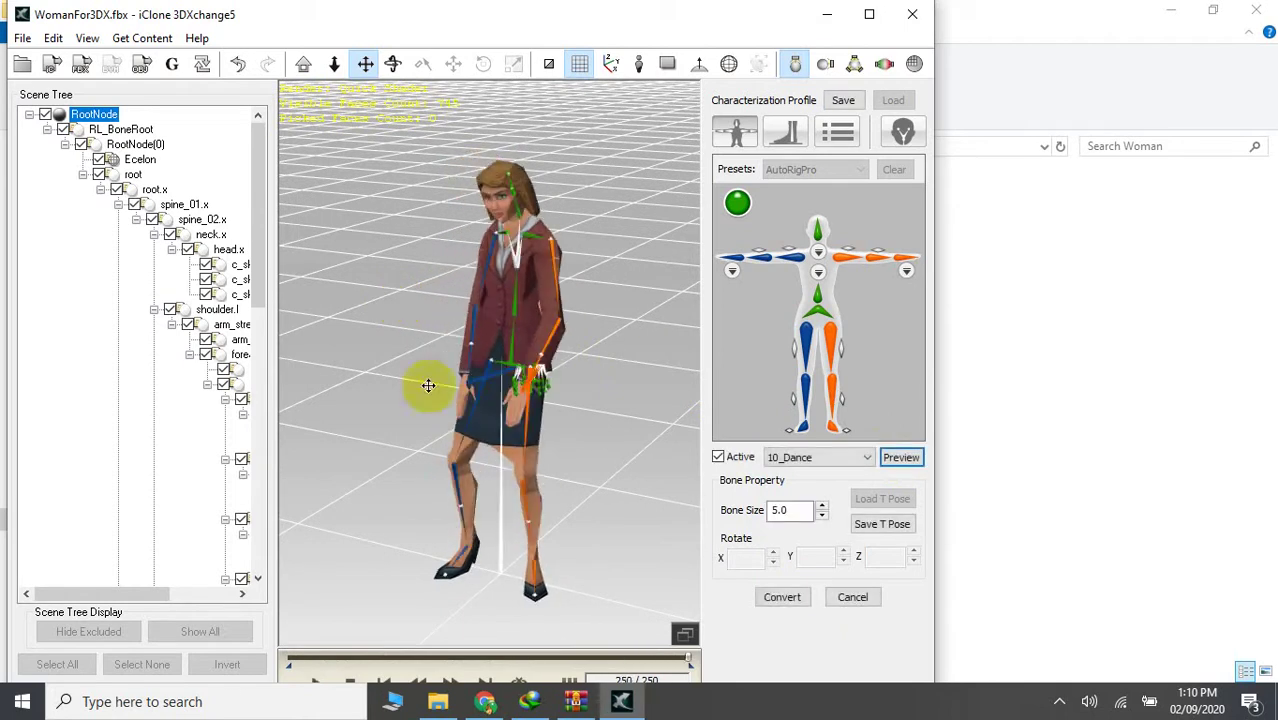
# Convert the characterized woman and select her Ecelon mesh
pyautogui.click(770, 597)
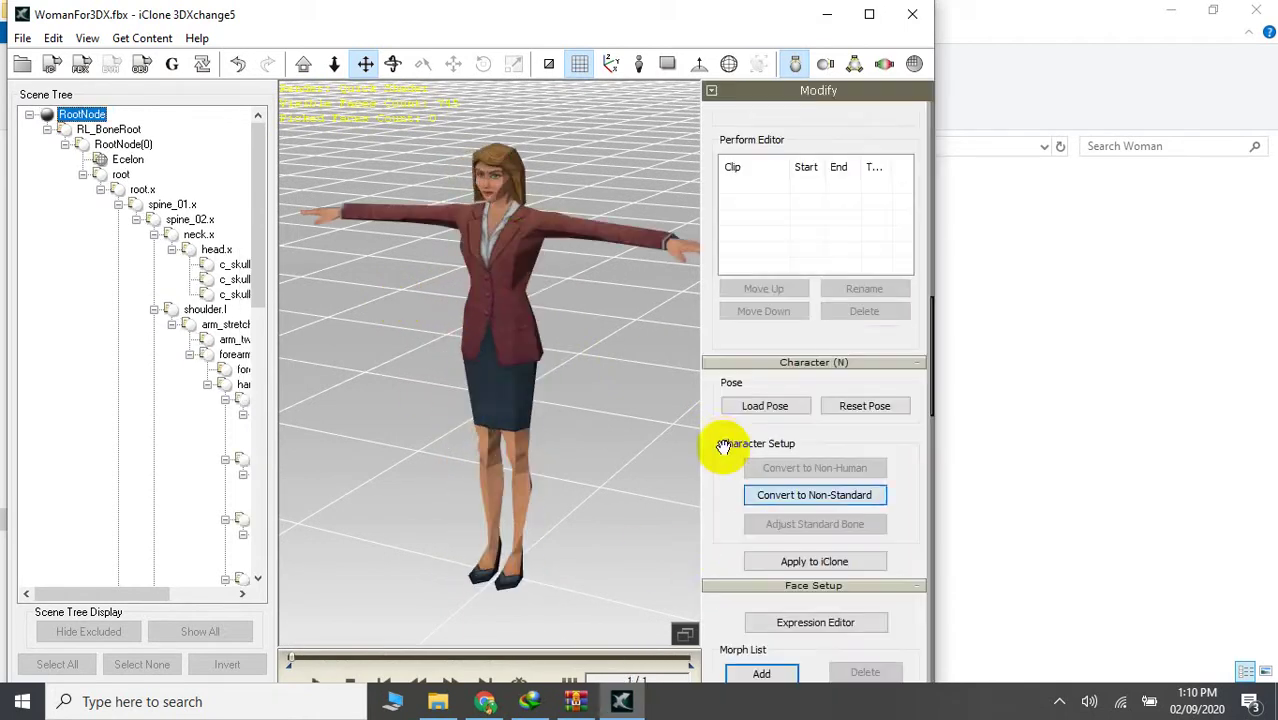
pyautogui.scroll(-3, 716, 436)
pyautogui.scroll(5, 713, 435)
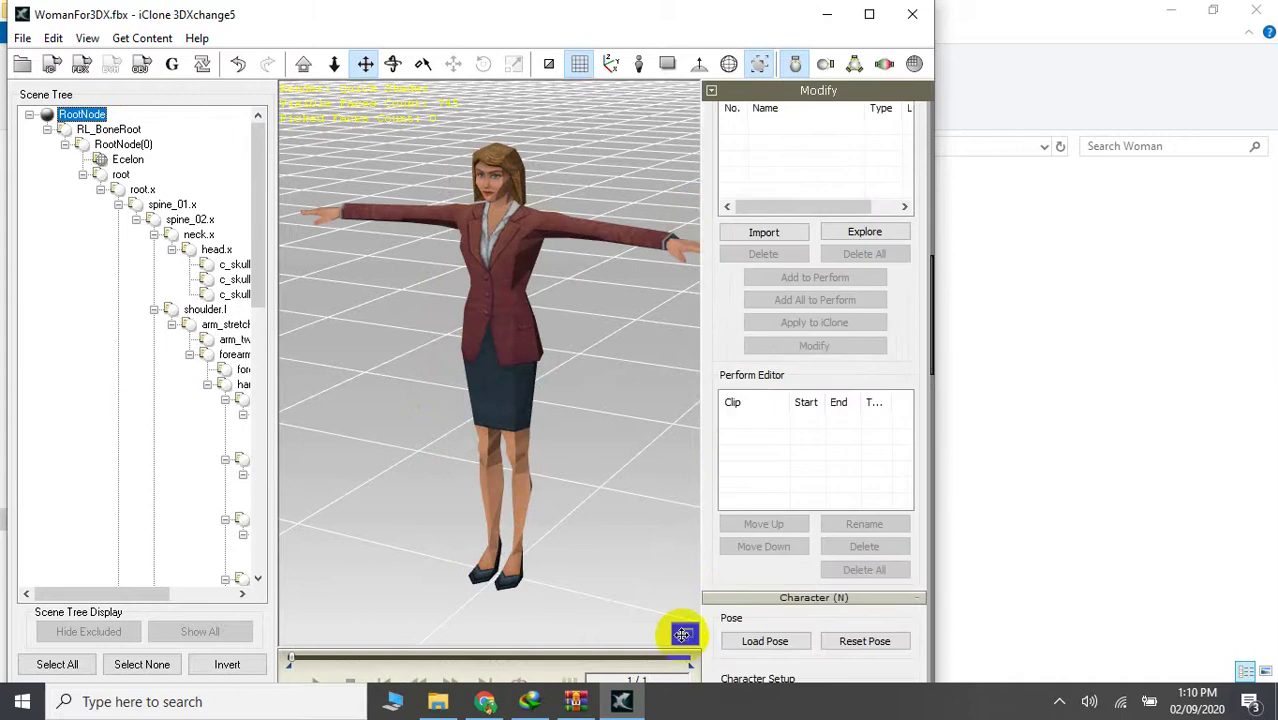
pyautogui.scroll(4, 708, 320)
pyautogui.scroll(4, 700, 300)
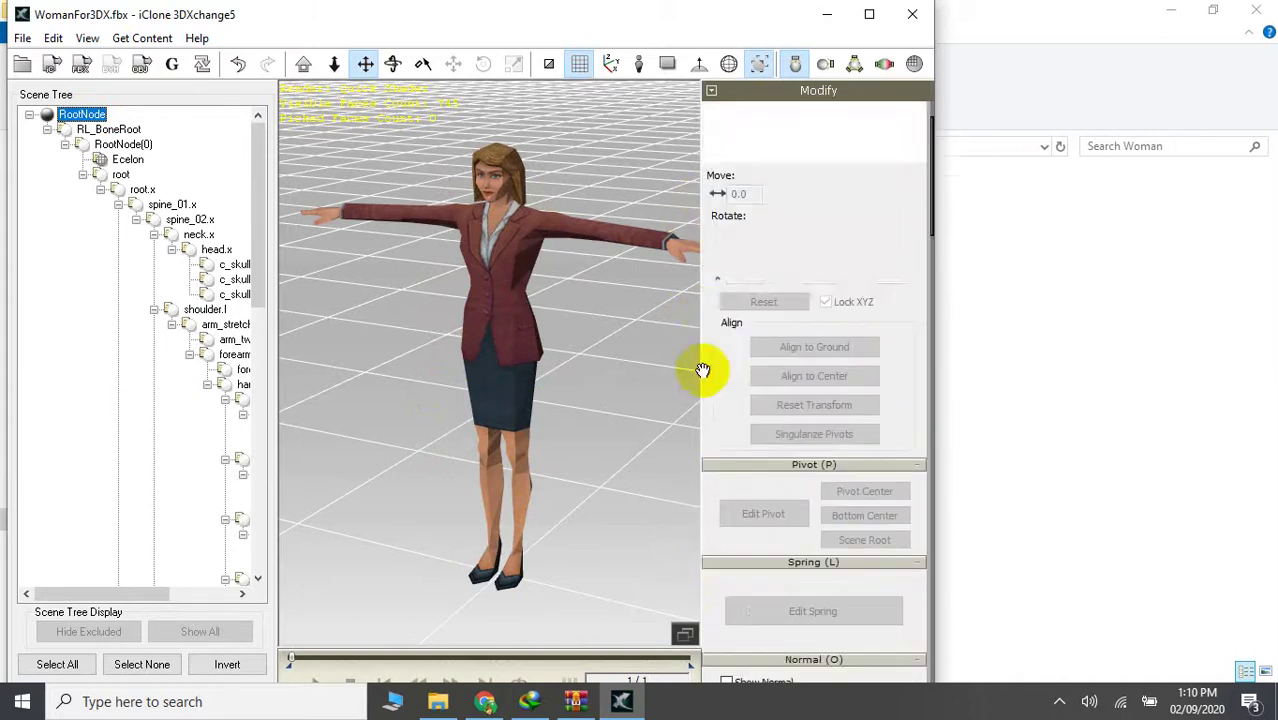
pyautogui.scroll(1, 715, 390)
pyautogui.scroll(1, 720, 400)
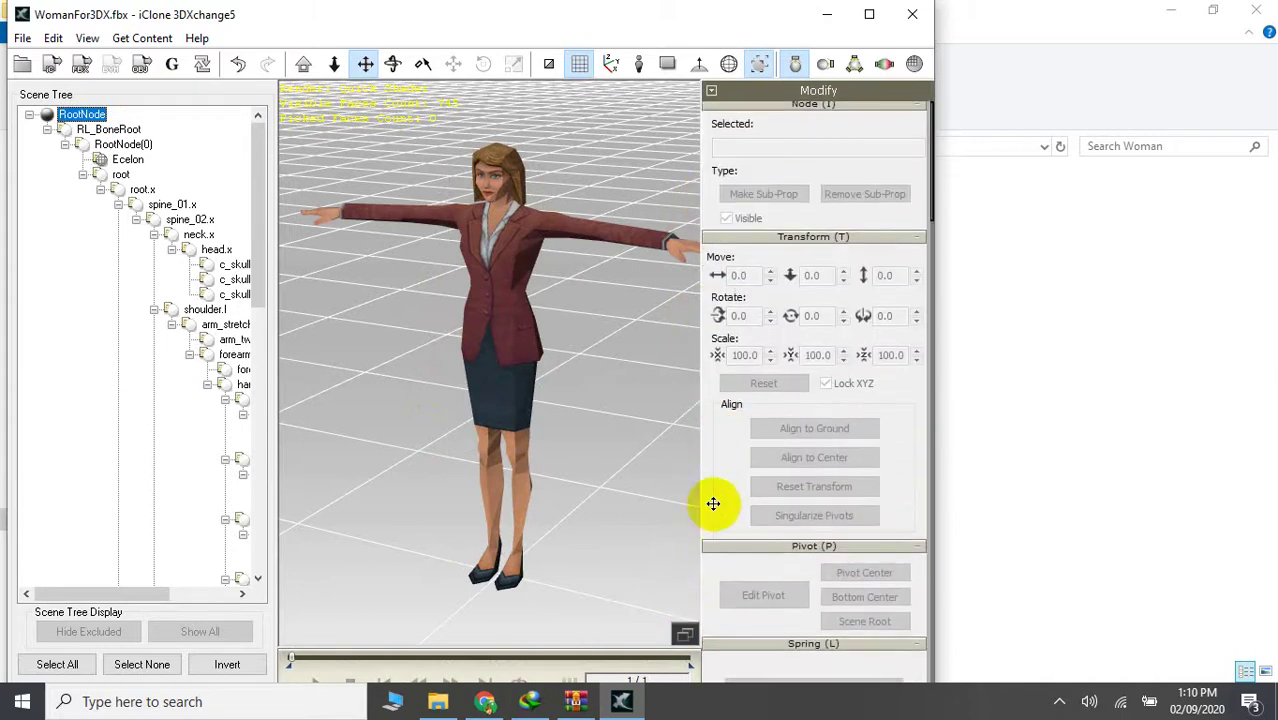
pyautogui.click(505, 265)
# Set the hair material's self-illumination to 100
pyautogui.scroll(-3, 730, 340)
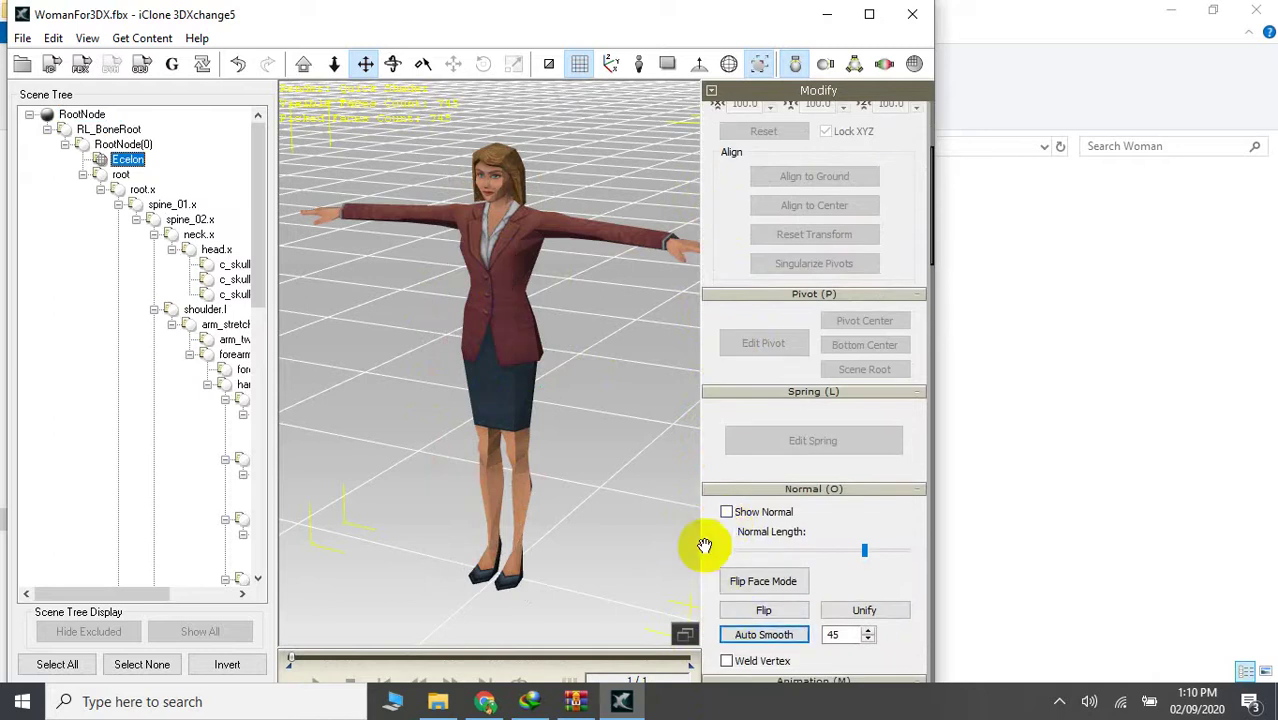
pyautogui.scroll(-5, 710, 540)
pyautogui.scroll(-5, 710, 600)
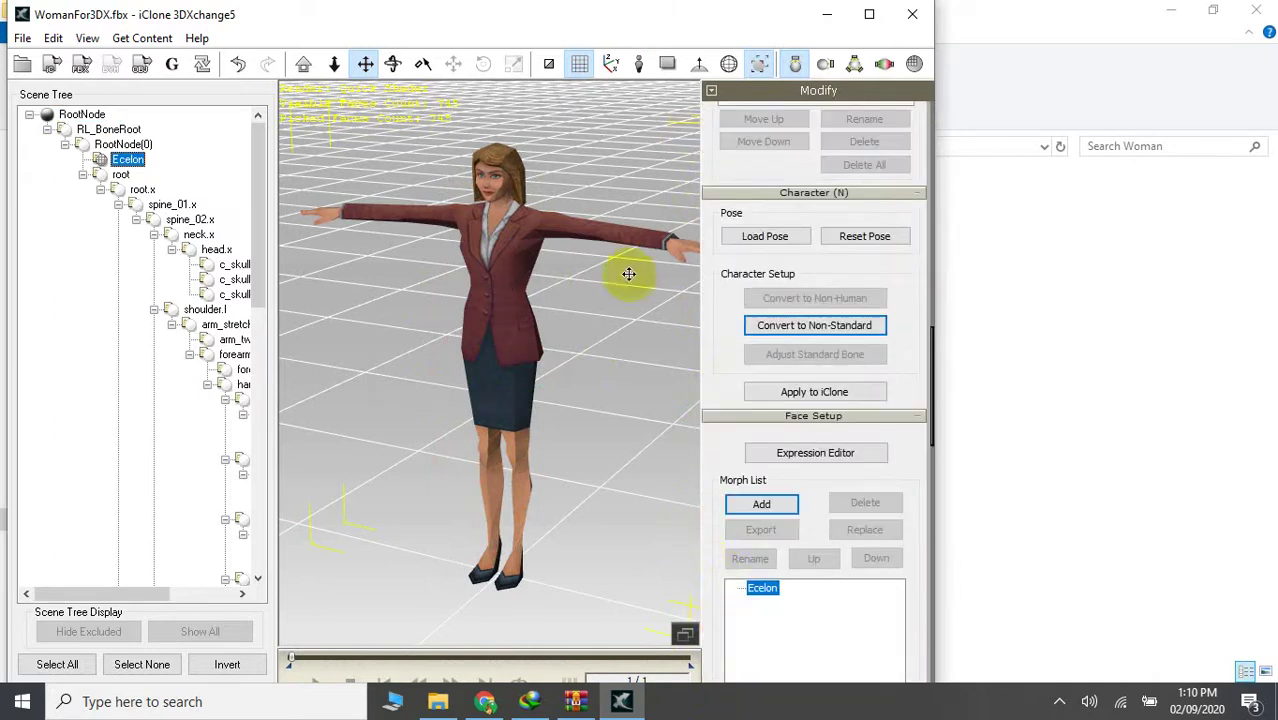
pyautogui.scroll(-5, 710, 580)
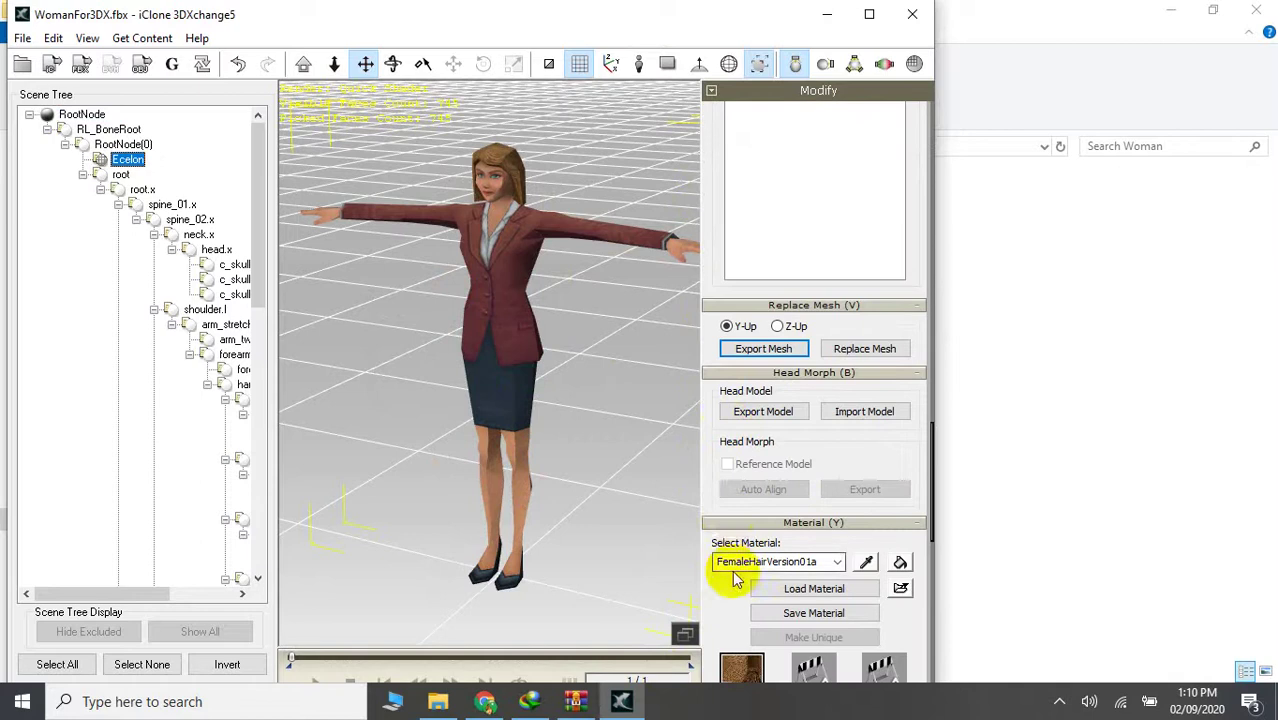
pyautogui.scroll(-5, 722, 559)
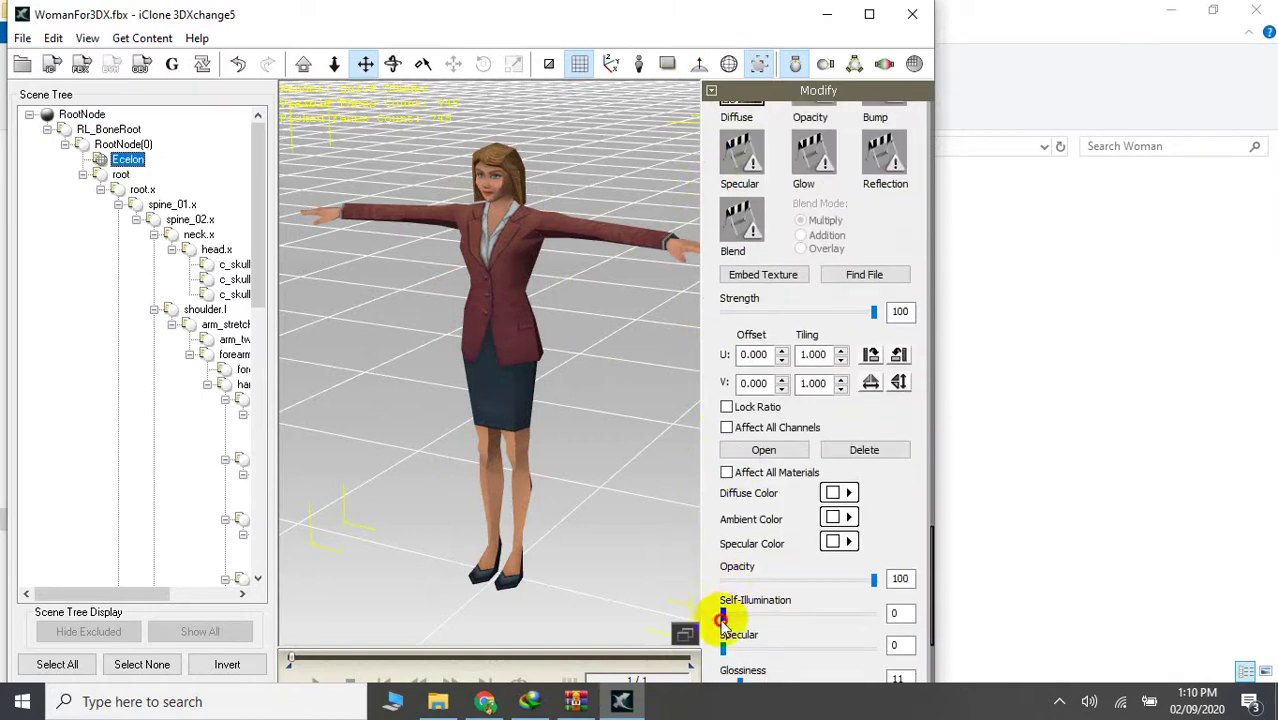
pyautogui.moveTo(722, 620); pyautogui.dragTo(975, 612)
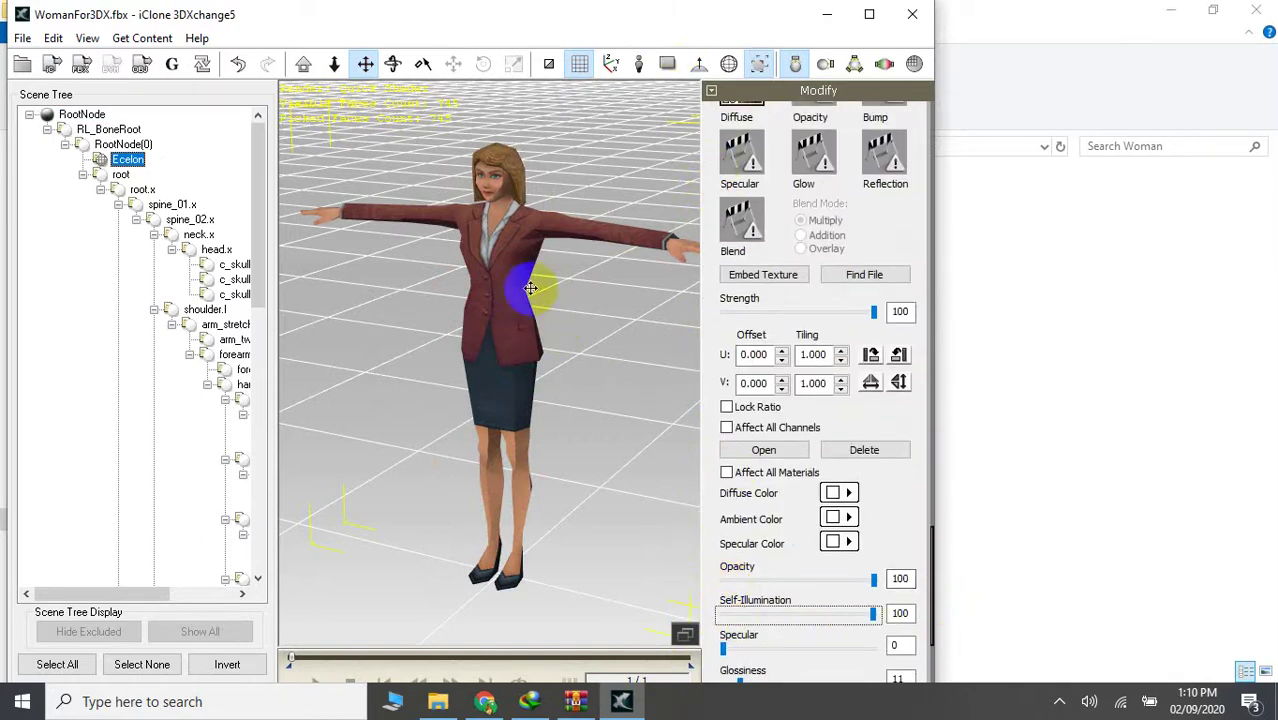
# Make the FemaleBodyVersion01a material 2-sided with self-illumination 100
pyautogui.scroll(3, 709, 390)
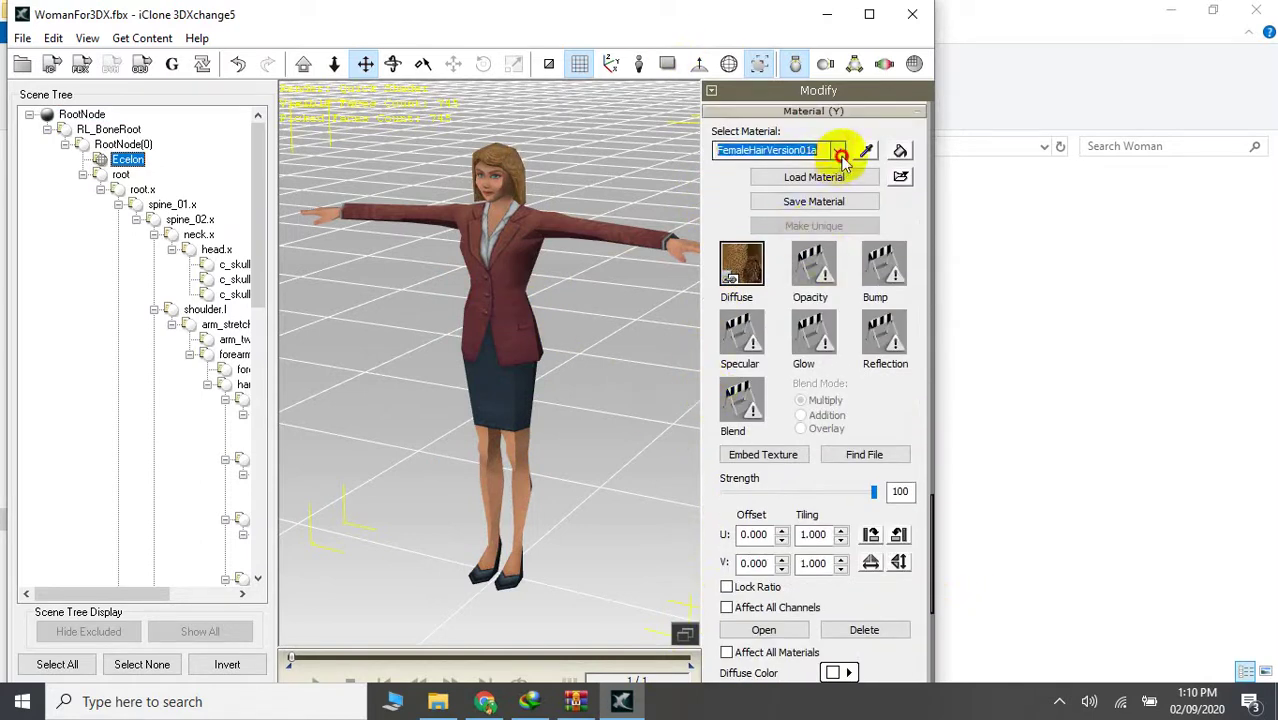
pyautogui.click(841, 155)
pyautogui.click(822, 181)
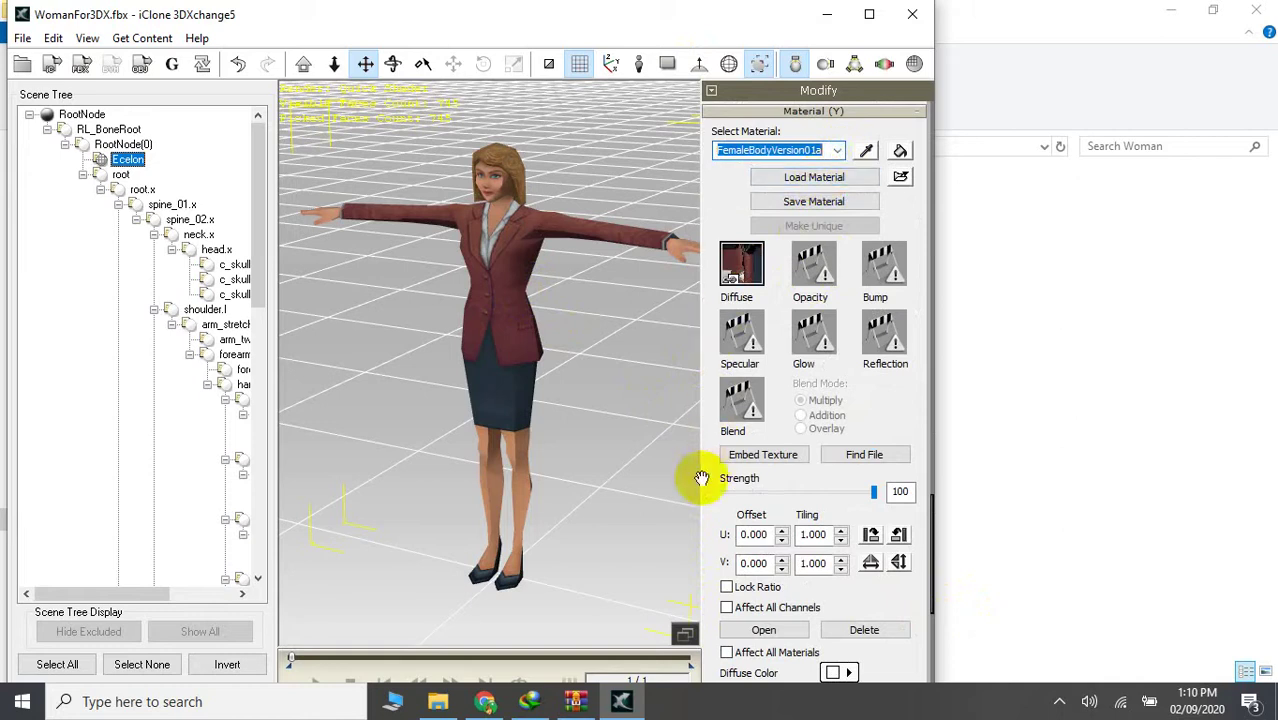
pyautogui.click(700, 367)
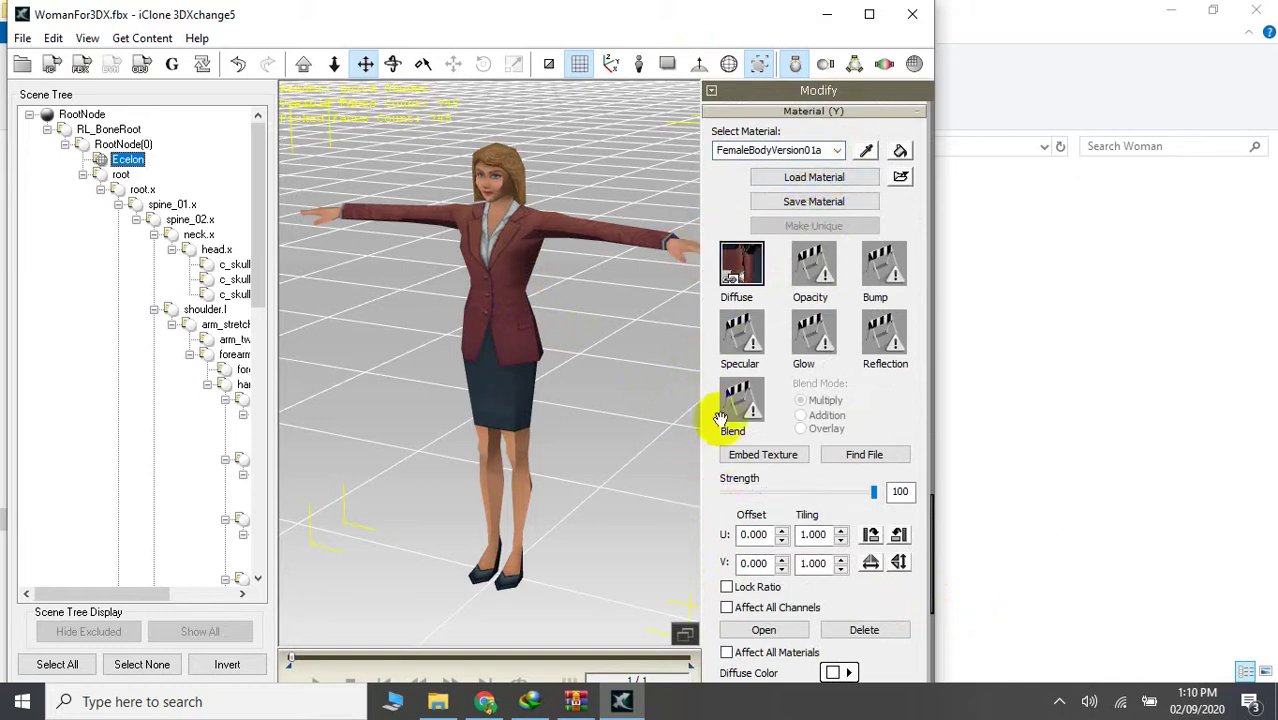
pyautogui.scroll(-3, 720, 418)
pyautogui.scroll(-1, 707, 357)
pyautogui.scroll(-2, 707, 180)
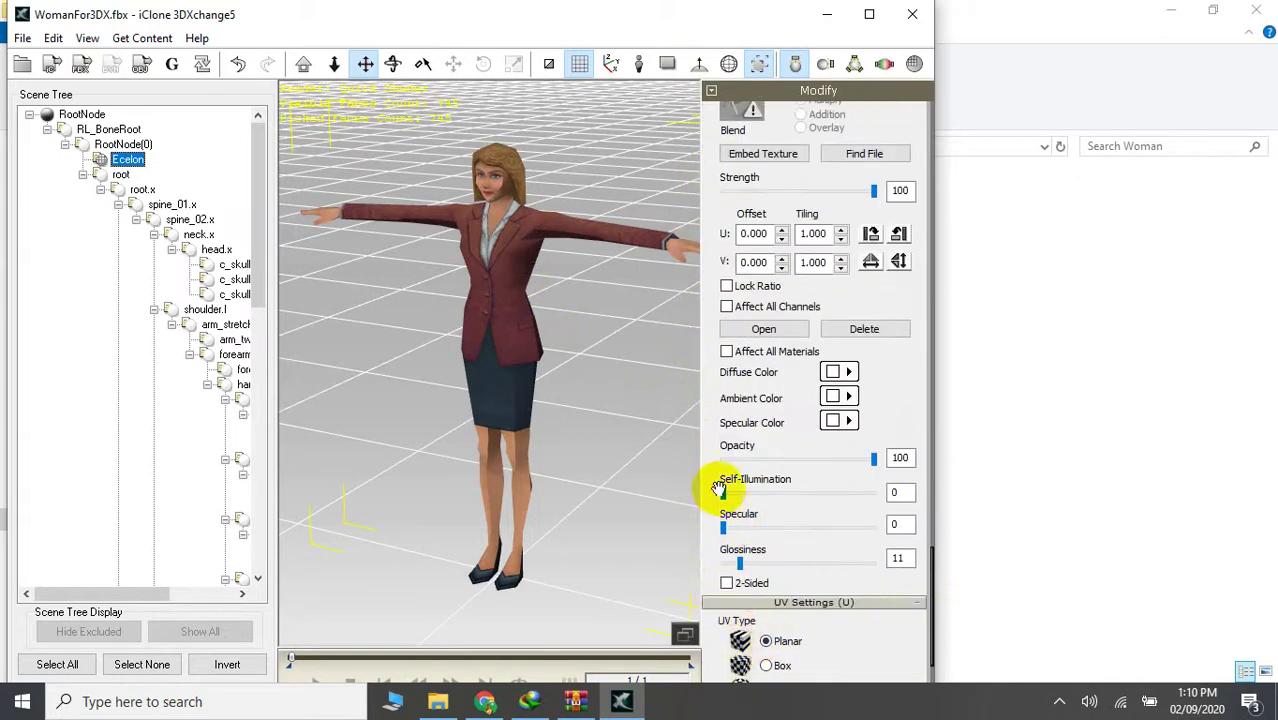
pyautogui.moveTo(724, 495); pyautogui.dragTo(970, 503)
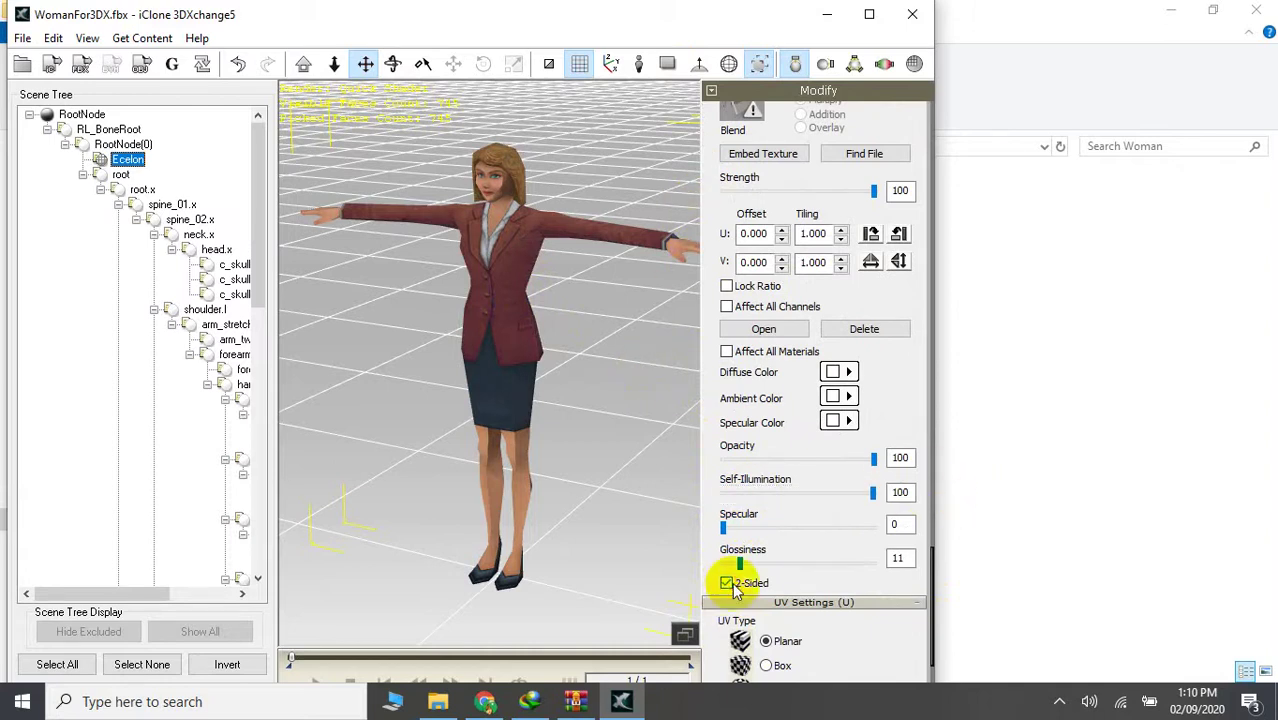
# Set the FemaleHeadVersion01a material's self-illumination to 100
pyautogui.scroll(3, 718, 290)
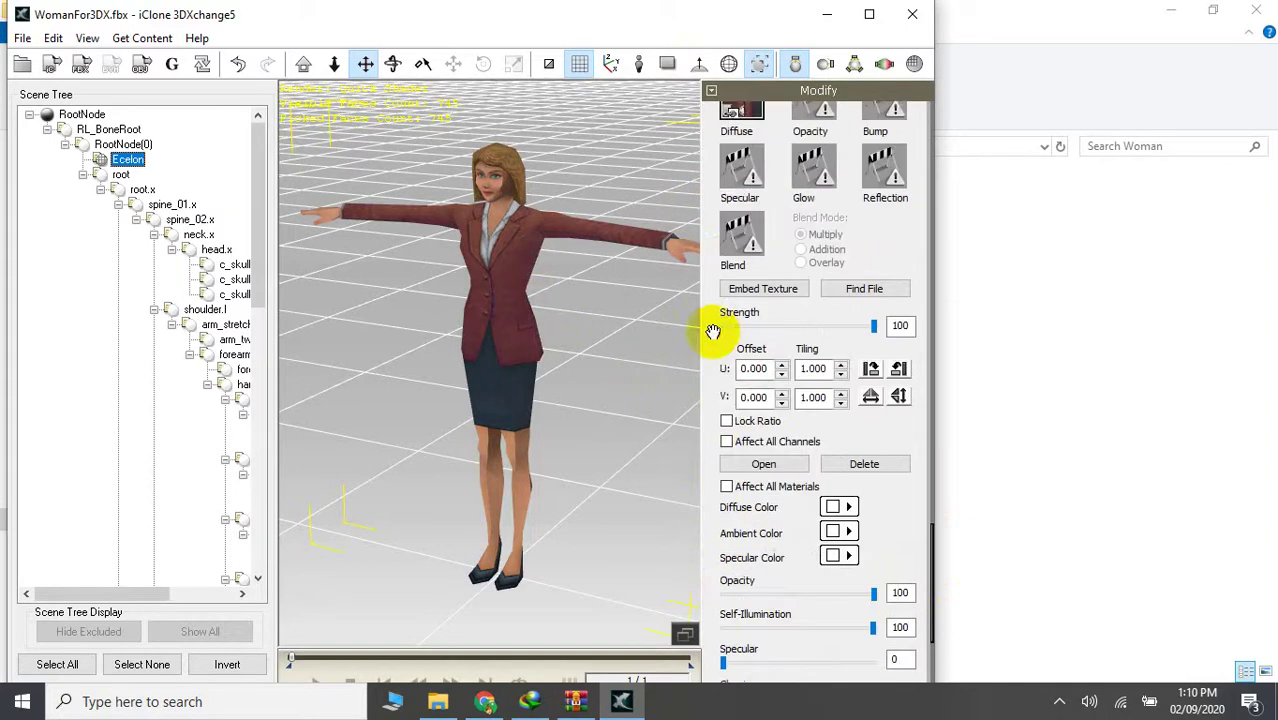
pyautogui.scroll(5, 730, 390)
pyautogui.click(837, 256)
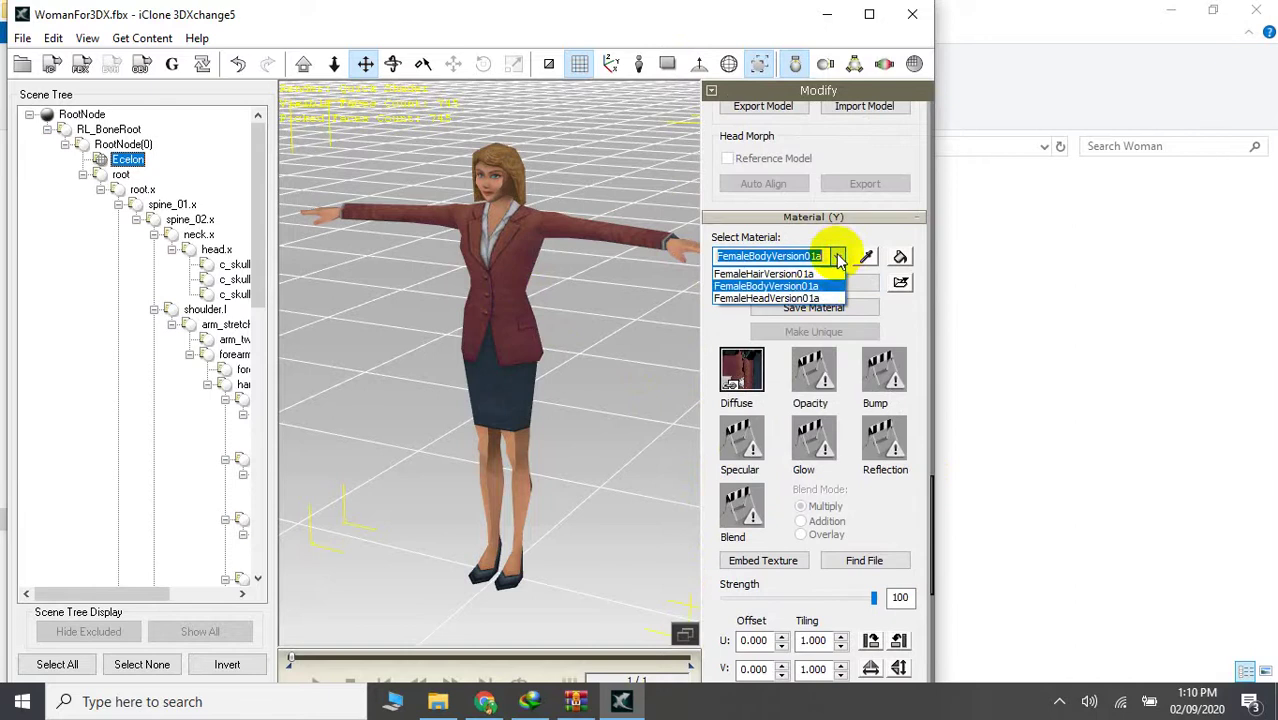
pyautogui.click(800, 296)
pyautogui.scroll(-7, 713, 600)
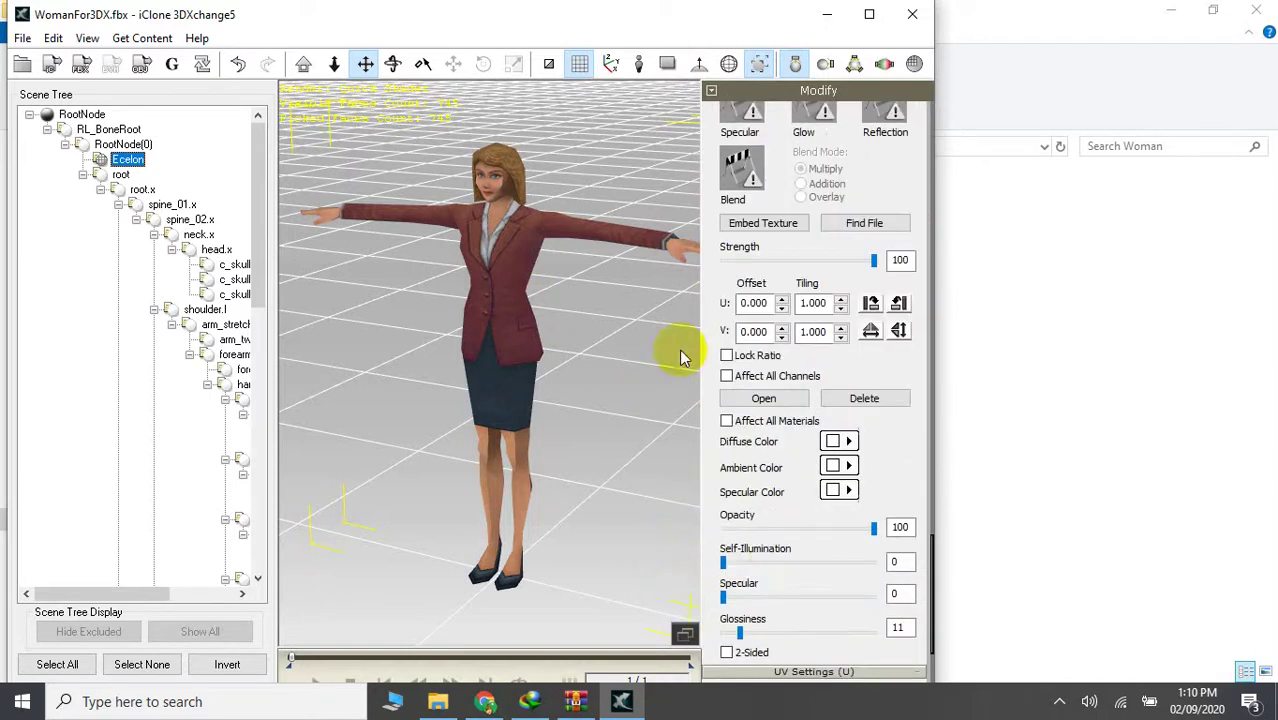
pyautogui.moveTo(725, 562)
pyautogui.mouseDown()
pyautogui.moveTo(856, 545)
pyautogui.moveTo(1055, 571)
pyautogui.mouseUp()
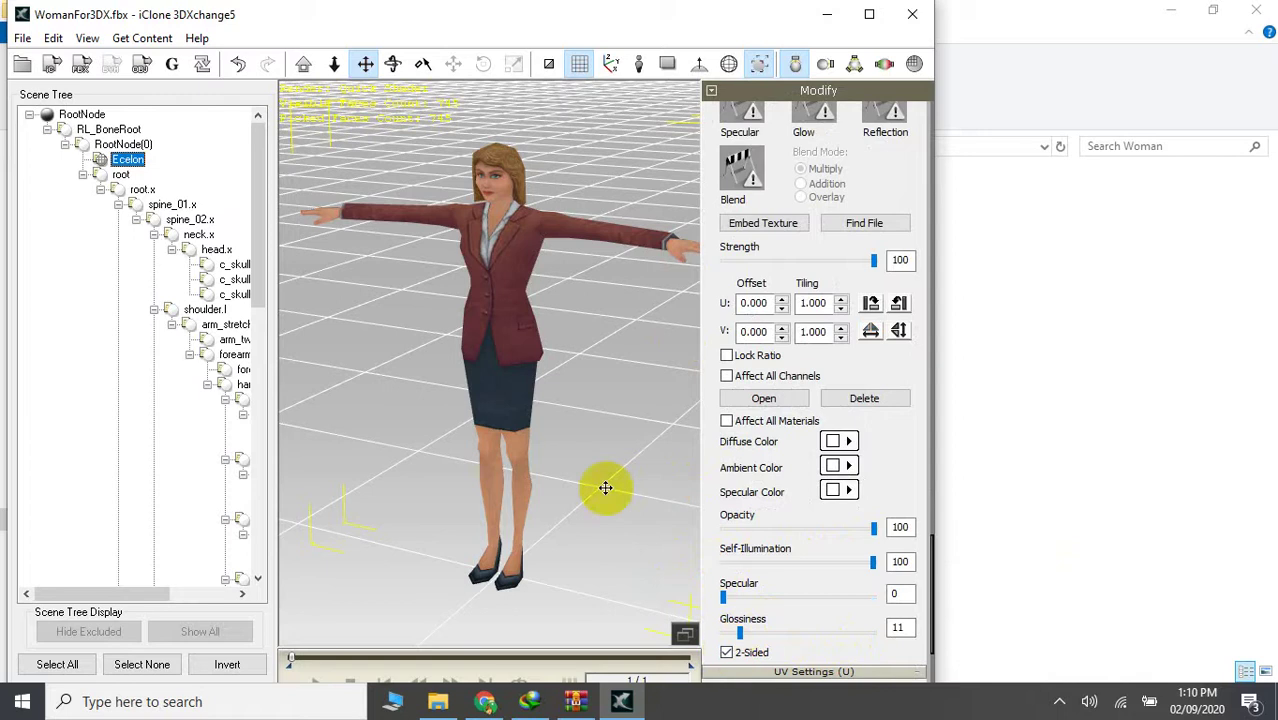
# Export the woman as iClone 5 content named WomanFor3DX with the default export settings
pyautogui.click(22, 38)
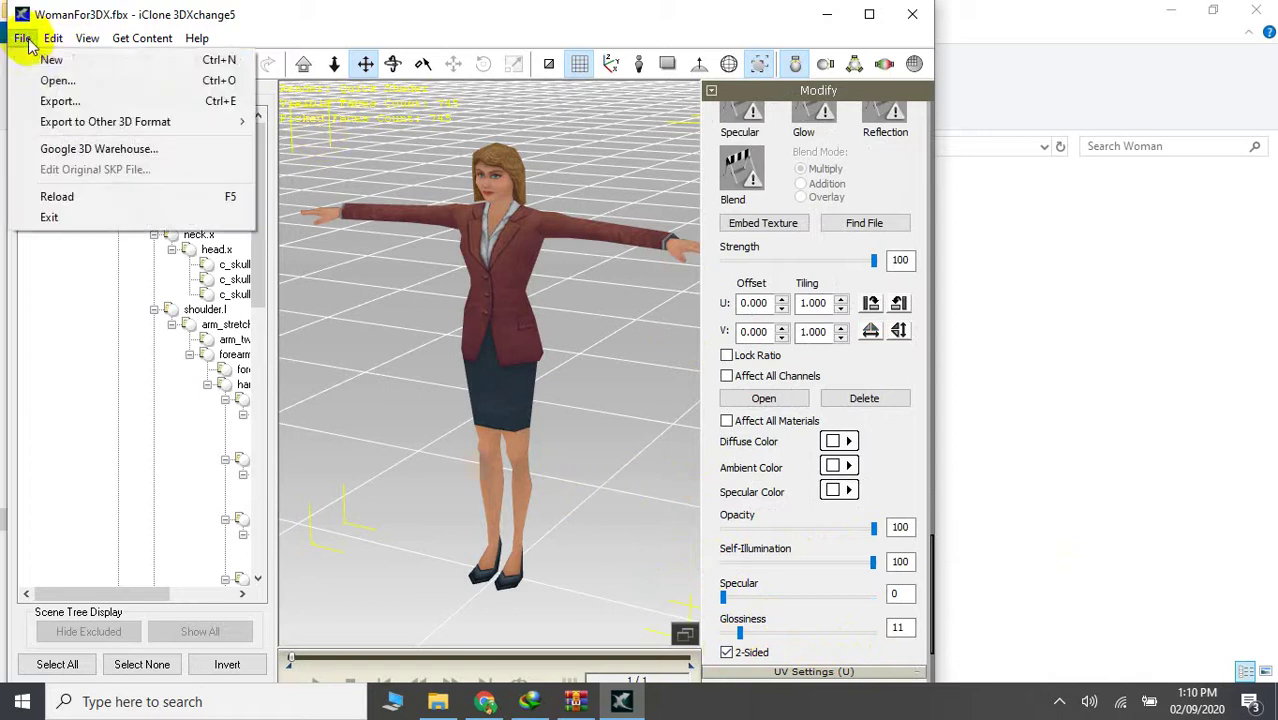
pyautogui.click(42, 100)
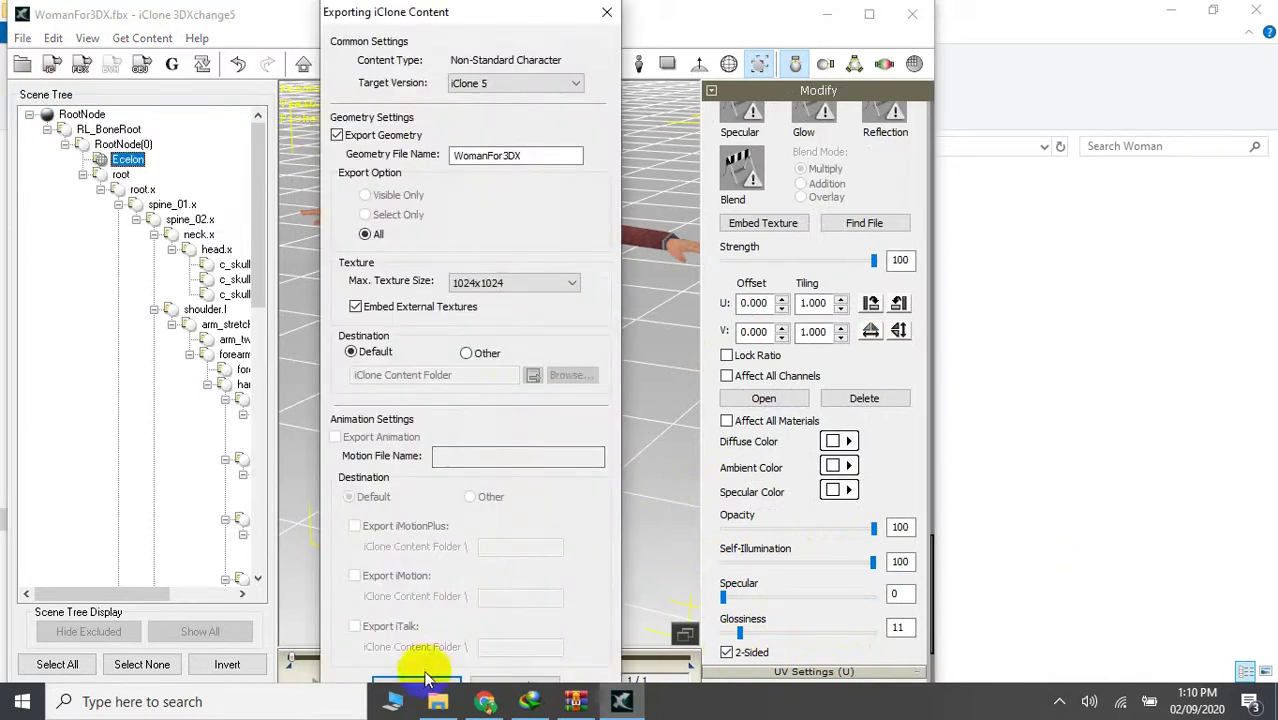
pyautogui.click(418, 684)
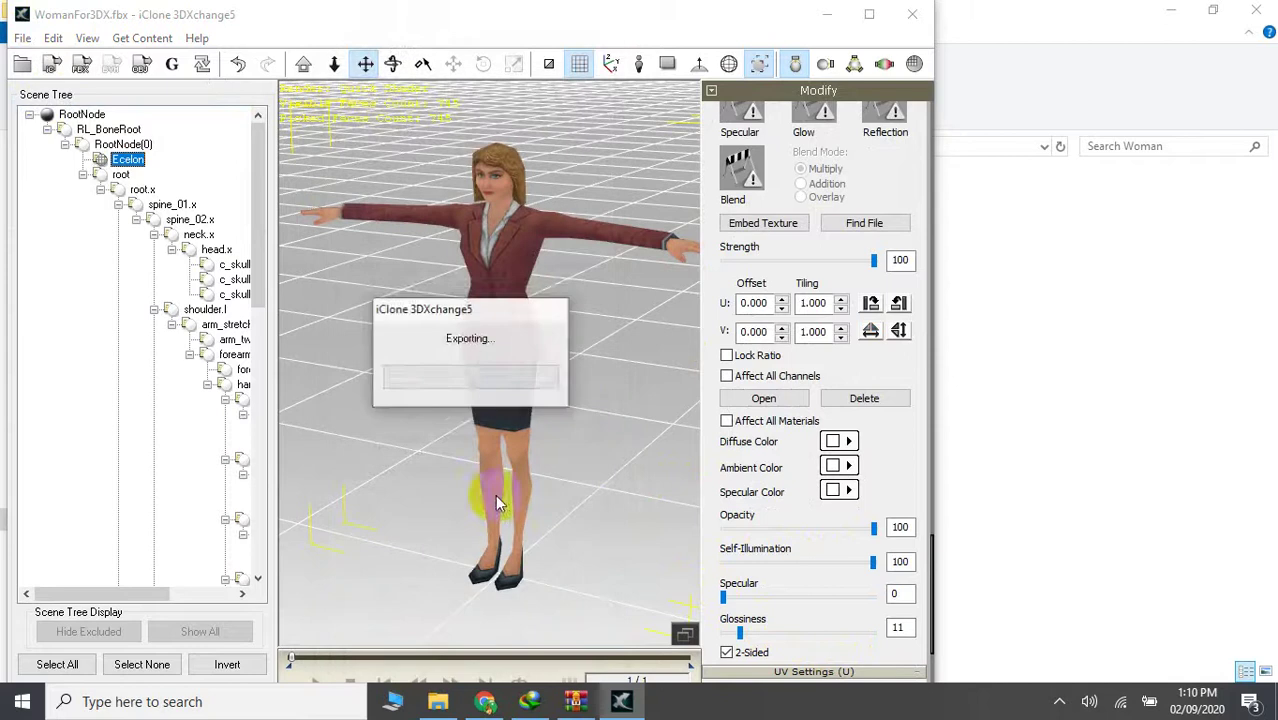